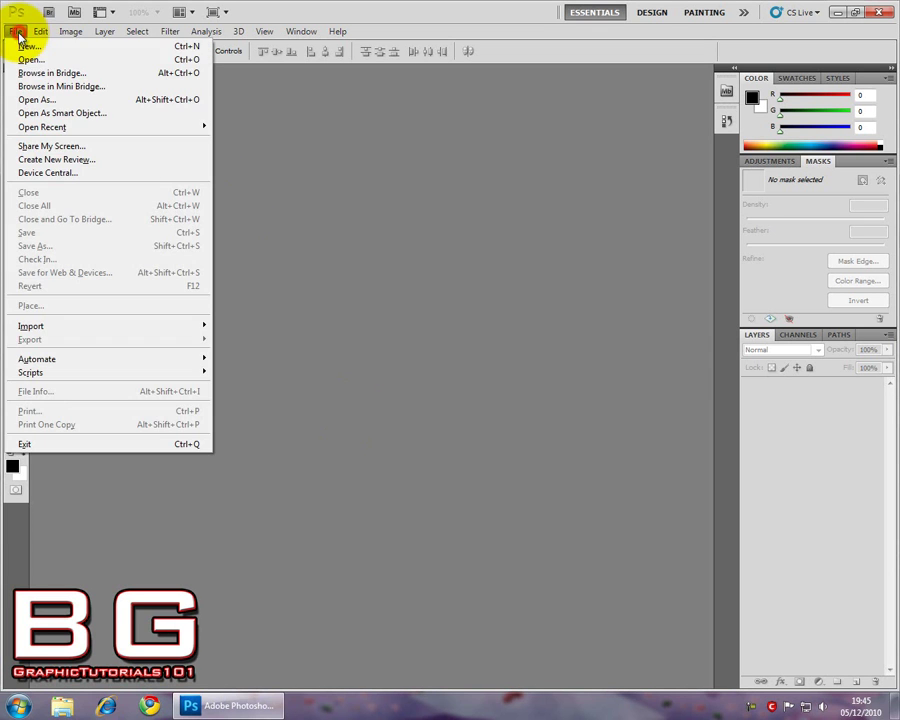
Step: Create a new 26 × 18 cm, 300 pixels/inch RGB document with a white background
{"action": "left_click", "coordinate": [30, 47]}
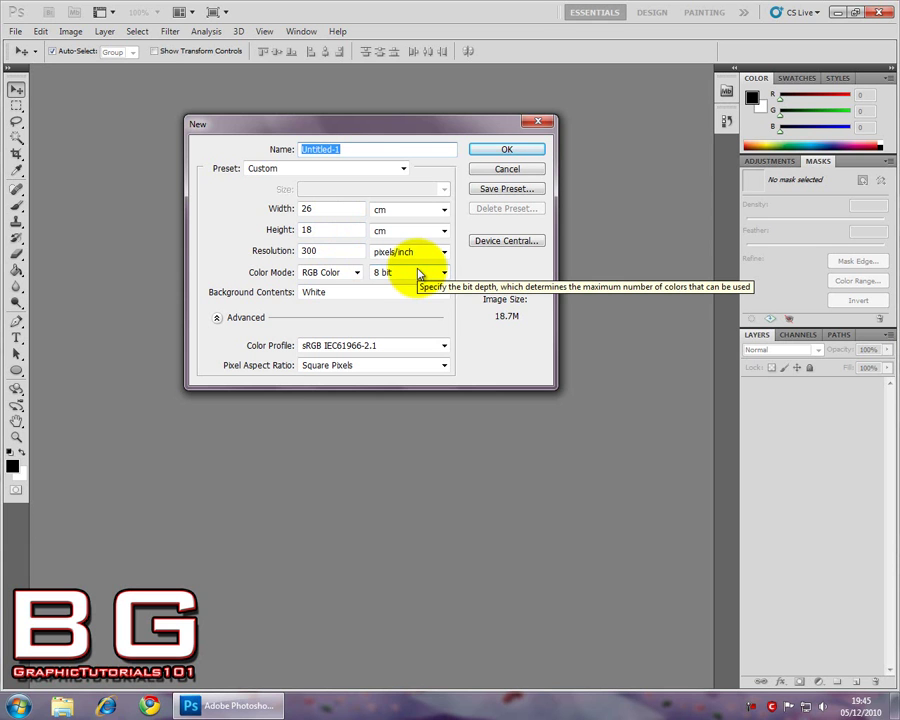
{"action": "left_click", "coordinate": [522, 150]}
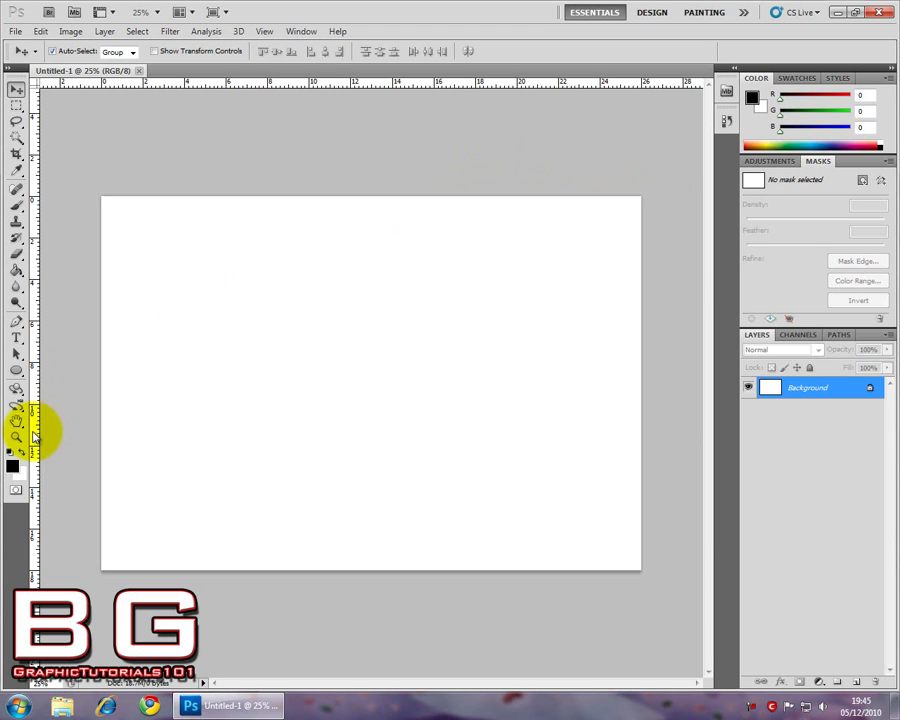
{"action": "mouse_move", "coordinate": [36, 432]}
{"action": "left_mouse_down"}
{"action": "mouse_move", "coordinate": [88, 426]}
{"action": "mouse_move", "coordinate": [37, 430]}
{"action": "left_mouse_up"}
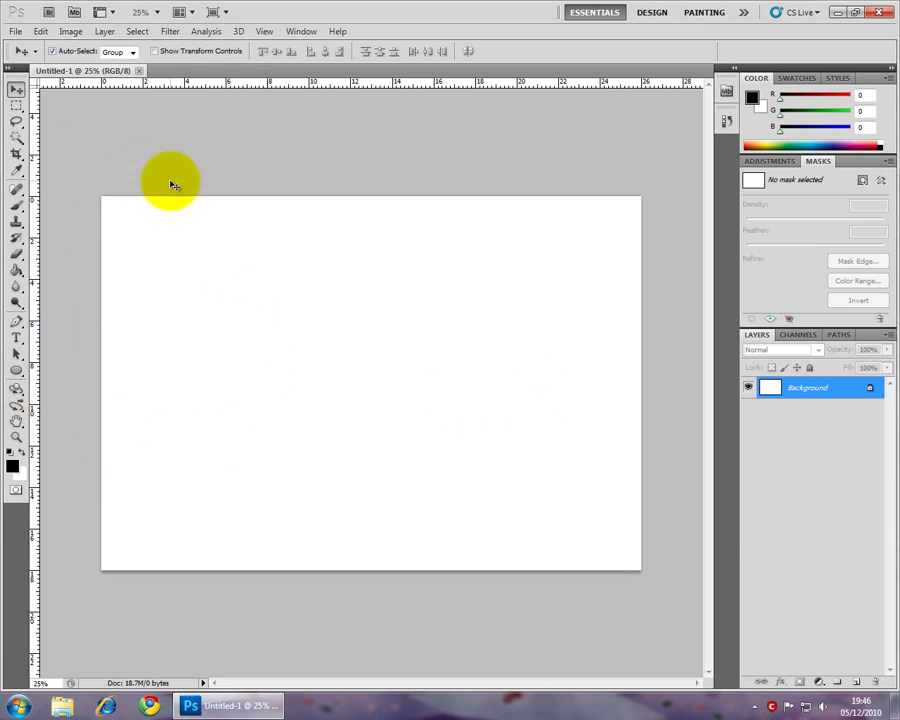
Step: Place guides on the left, top, right and bottom canvas edges plus a vertical guide at the 13 cm fold
{"action": "left_click_drag", "start_coordinate": [34, 312], "coordinate": [101, 313]}
{"action": "left_click_drag", "start_coordinate": [303, 90], "coordinate": [297, 195]}
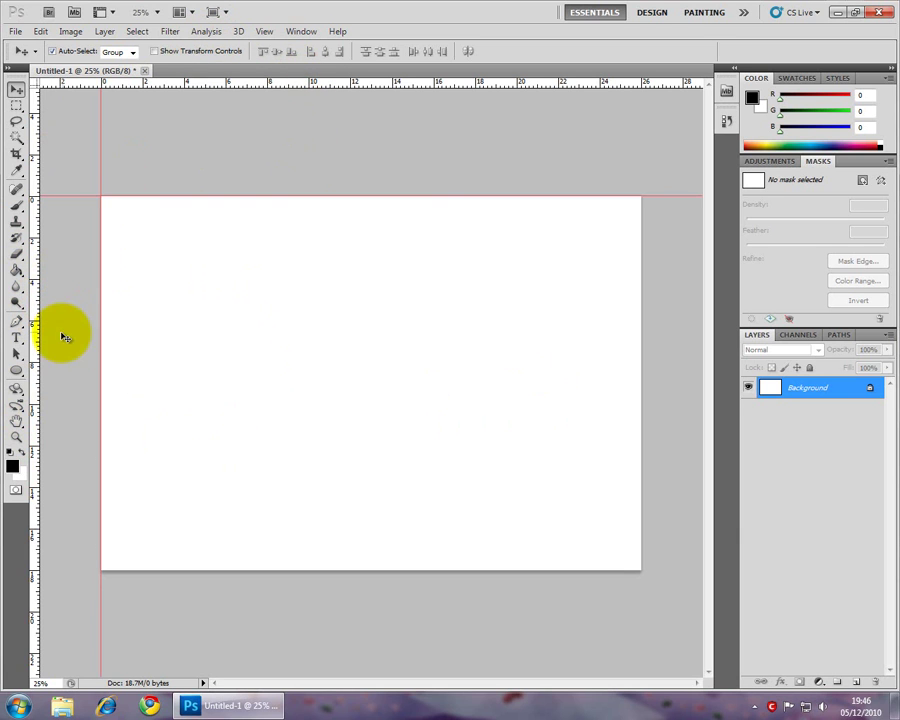
{"action": "left_click_drag", "start_coordinate": [36, 341], "coordinate": [641, 368]}
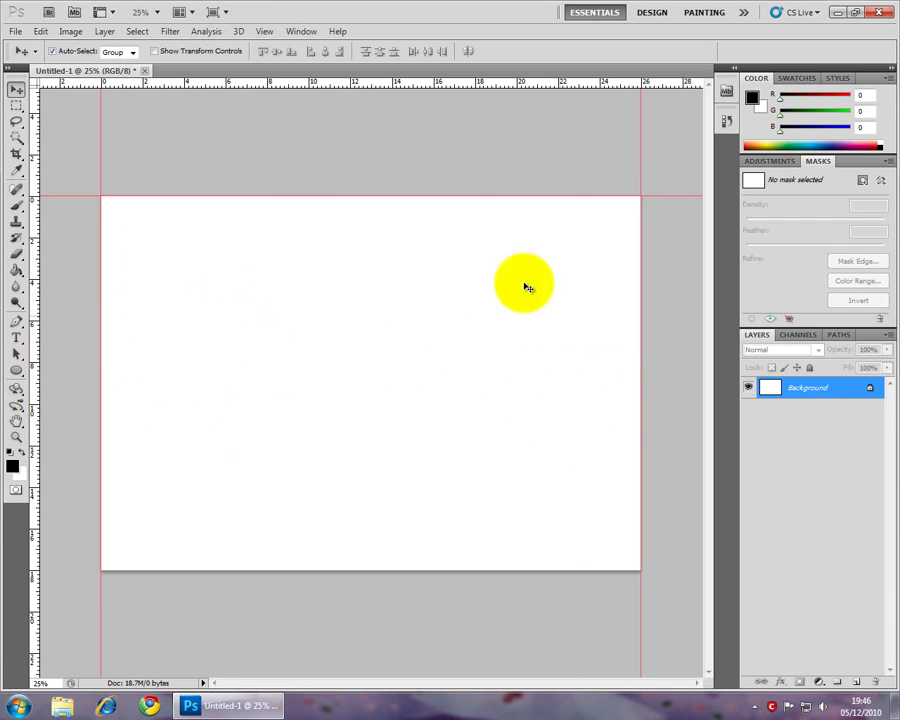
{"action": "left_click_drag", "start_coordinate": [445, 84], "coordinate": [462, 569]}
{"action": "left_click_drag", "start_coordinate": [34, 430], "coordinate": [369, 455]}
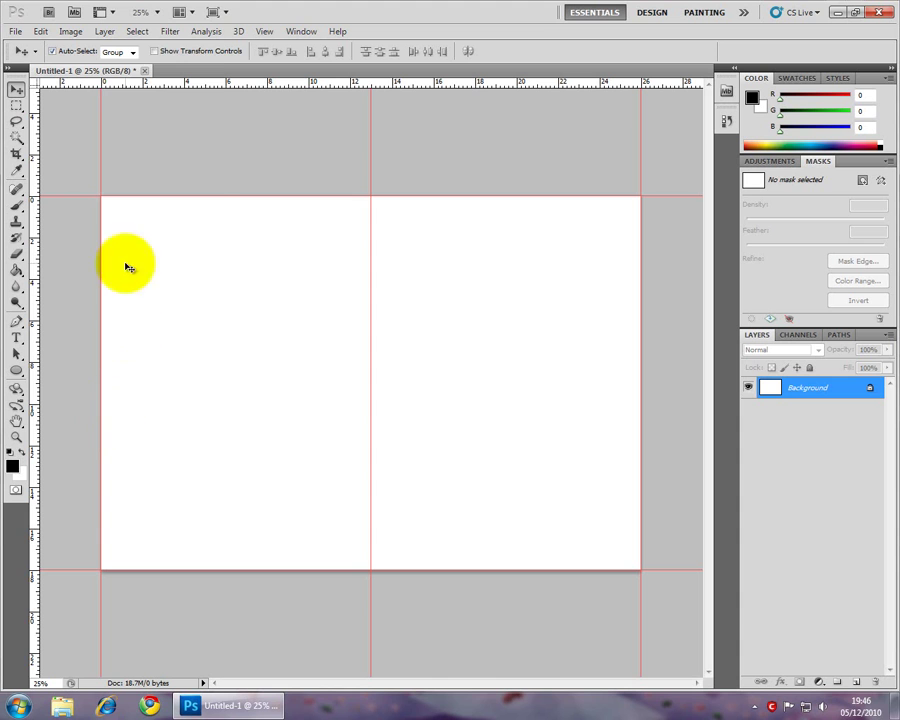
Step: Enlarge the canvas by a relative 0.6 cm in width and height, centre-anchored, for 3 mm bleed
{"action": "left_click", "coordinate": [70, 31]}
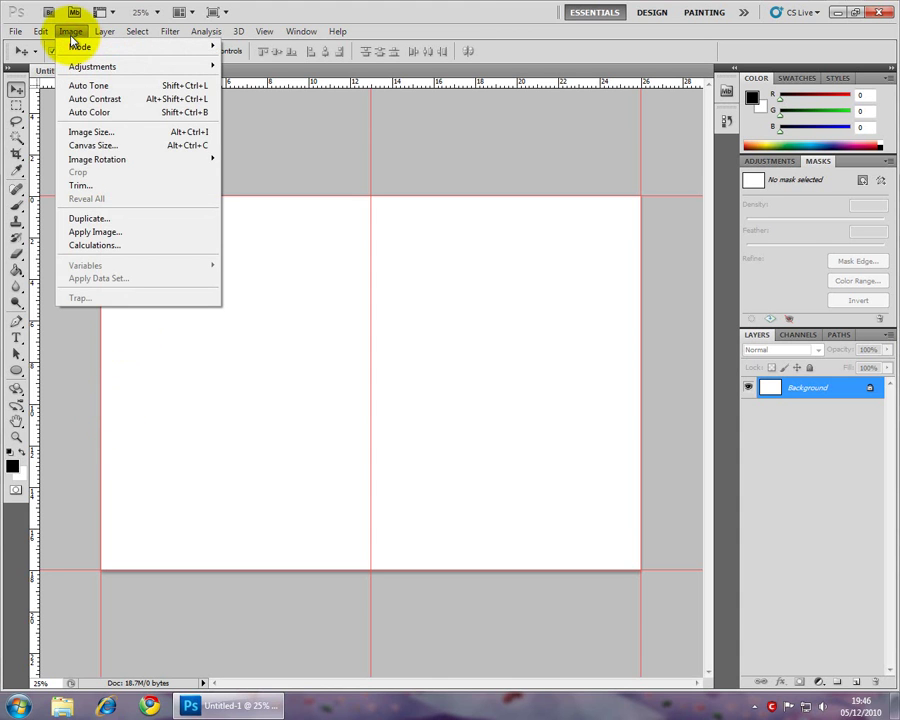
{"action": "left_click", "coordinate": [130, 147]}
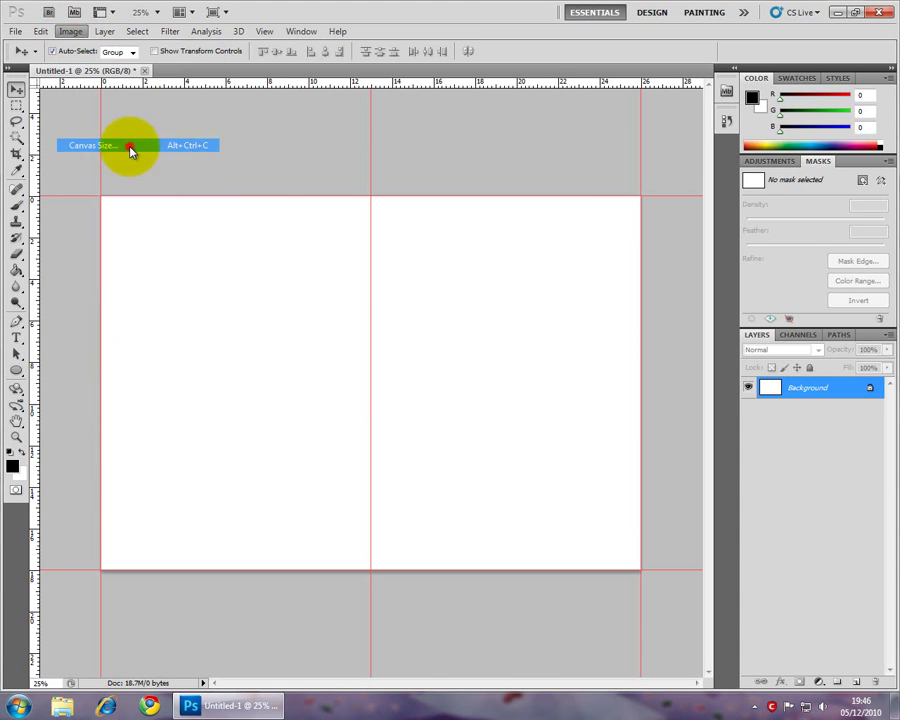
{"action": "left_click", "coordinate": [403, 284]}
{"action": "left_click", "coordinate": [403, 284]}
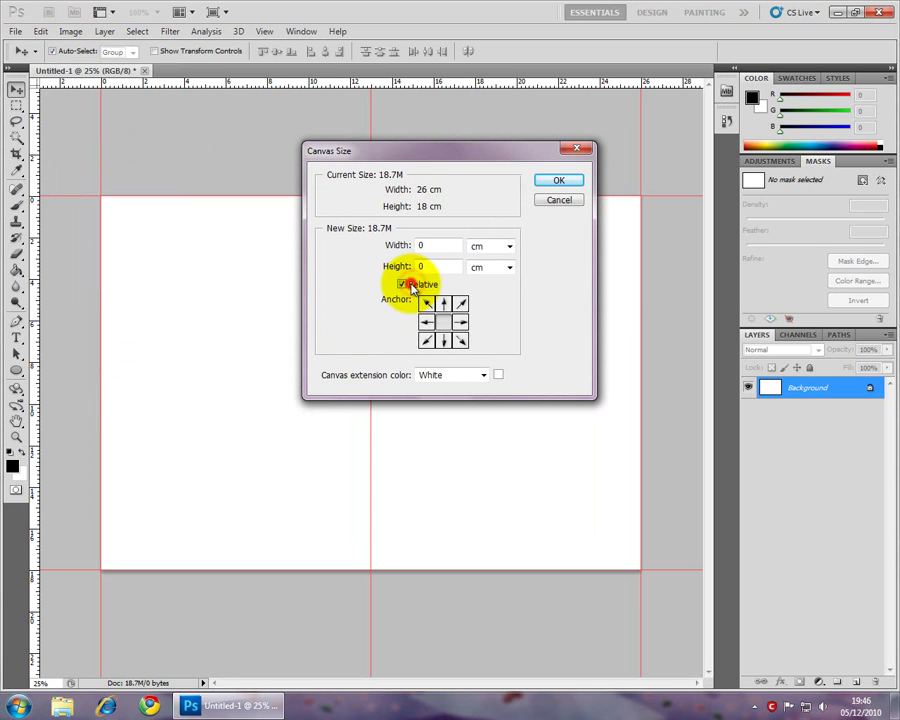
{"action": "left_click", "coordinate": [410, 287]}
{"action": "left_click", "coordinate": [410, 287]}
{"action": "double_click", "coordinate": [430, 246]}
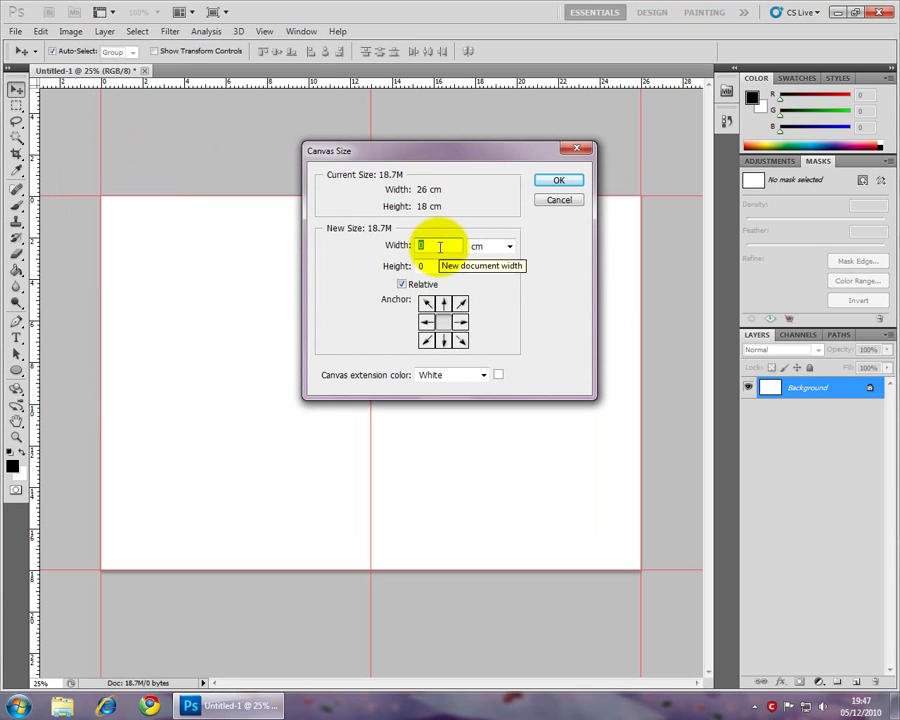
{"action": "left_click", "coordinate": [439, 246]}
{"action": "type", "text": "."}
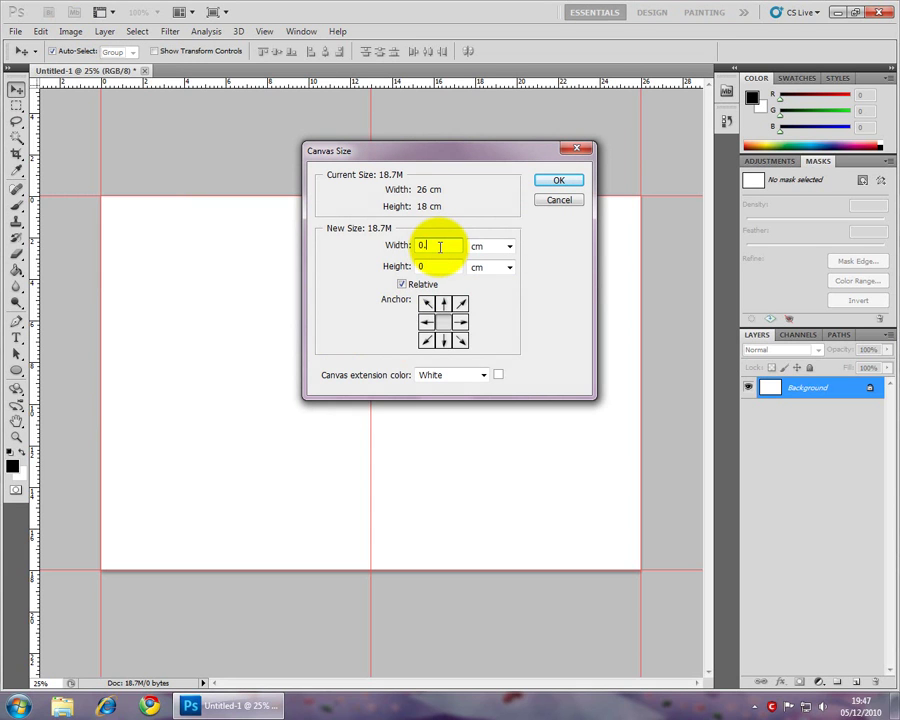
{"action": "type", "text": "3"}
{"action": "key", "text": "BackSpace"}
{"action": "type", "text": "6"}
{"action": "left_click", "coordinate": [442, 266]}
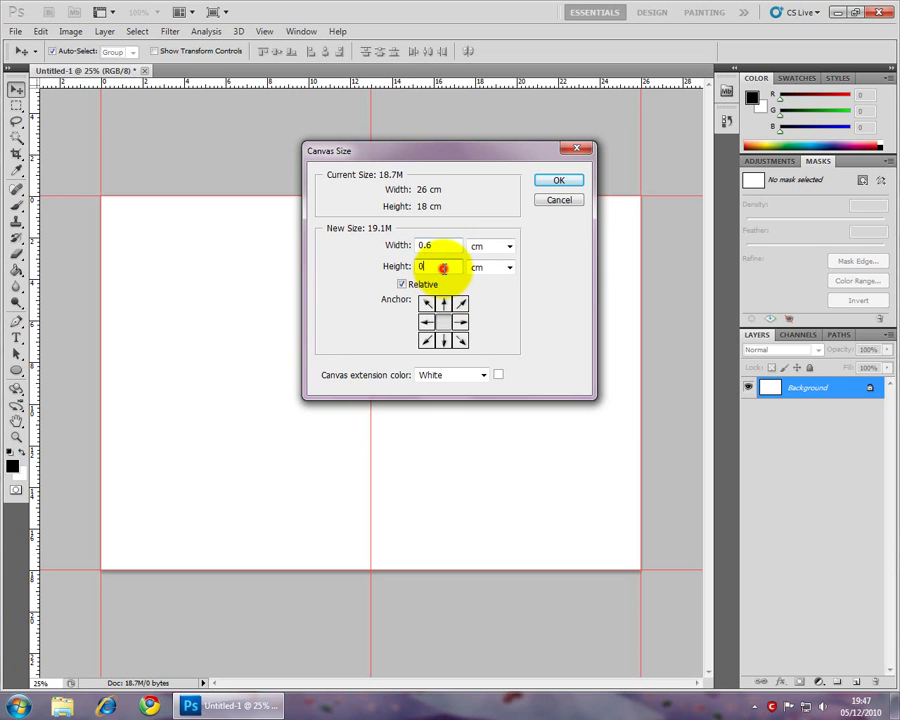
{"action": "type", "text": ".3"}
{"action": "key", "text": "BackSpace"}
{"action": "type", "text": "6"}
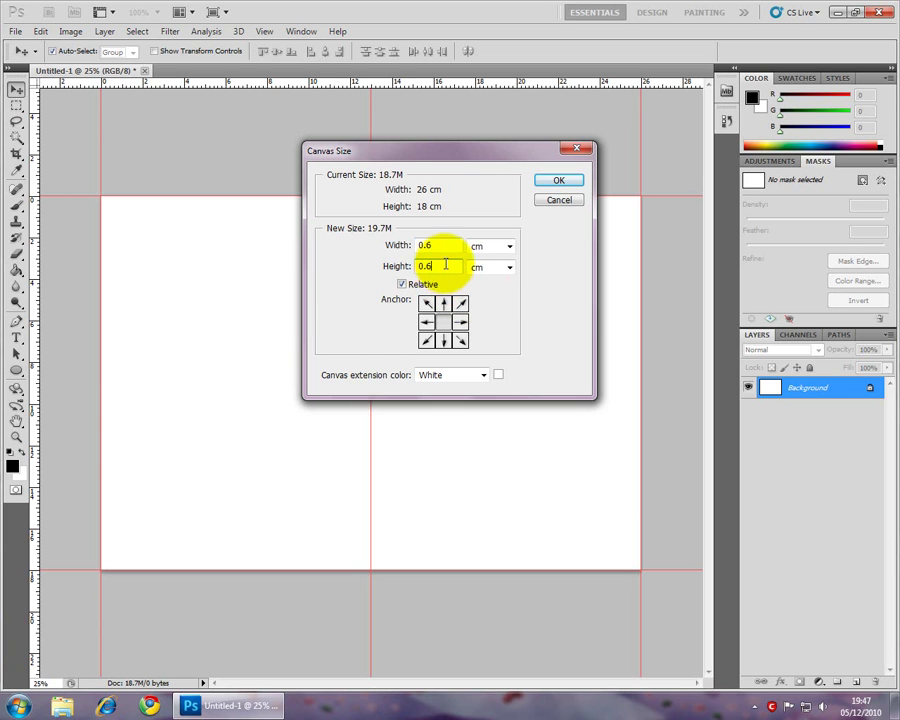
{"action": "left_click", "coordinate": [573, 179]}
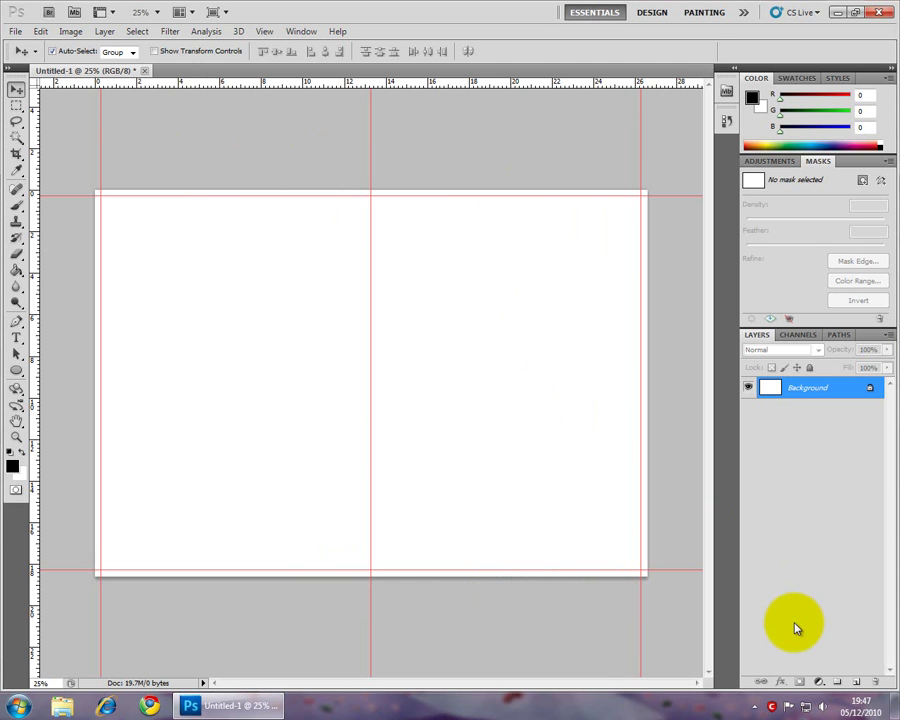
Step: Add a new layer named sky
{"action": "left_click", "coordinate": [857, 681]}
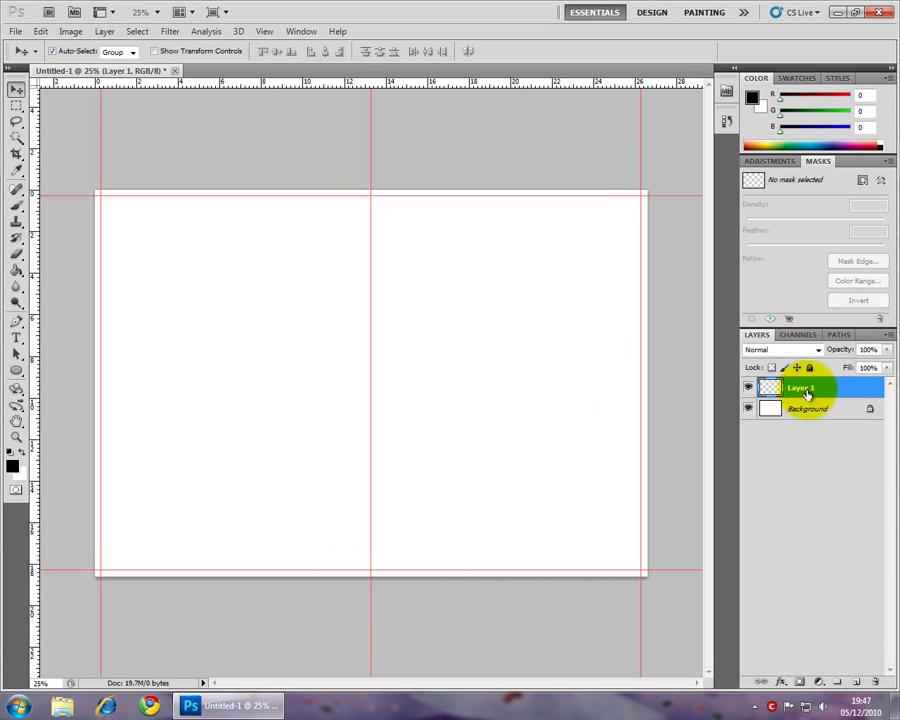
{"action": "double_click", "coordinate": [806, 390]}
{"action": "type", "text": "t"}
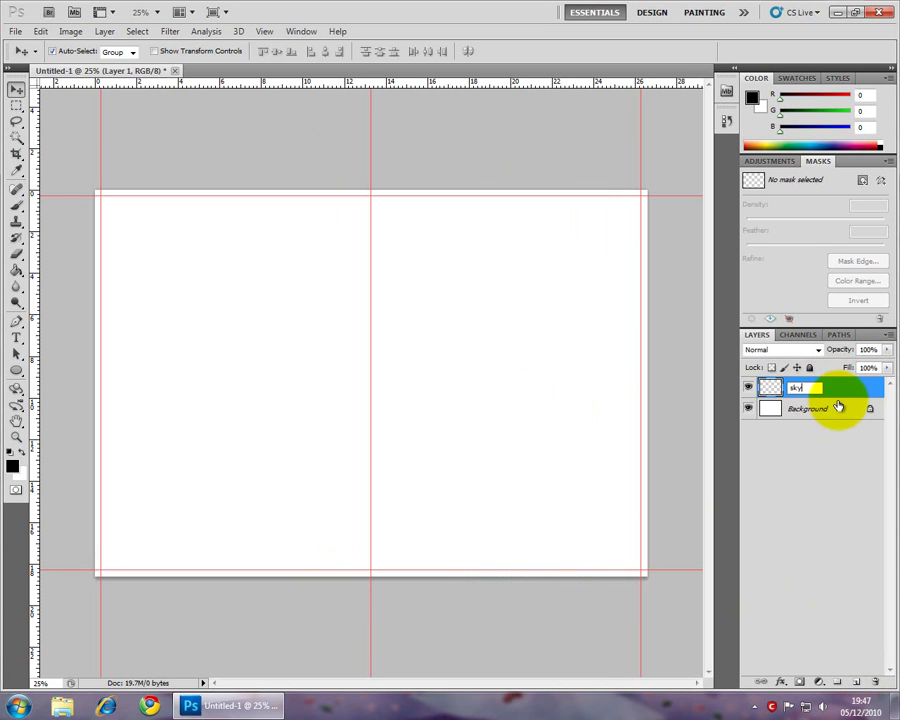
{"action": "type", "text": "ky"}
{"action": "key", "text": "Return"}
Step: Marquee the card's right half including bleed and choose a light cyan foreground colour
{"action": "left_click", "coordinate": [16, 106]}
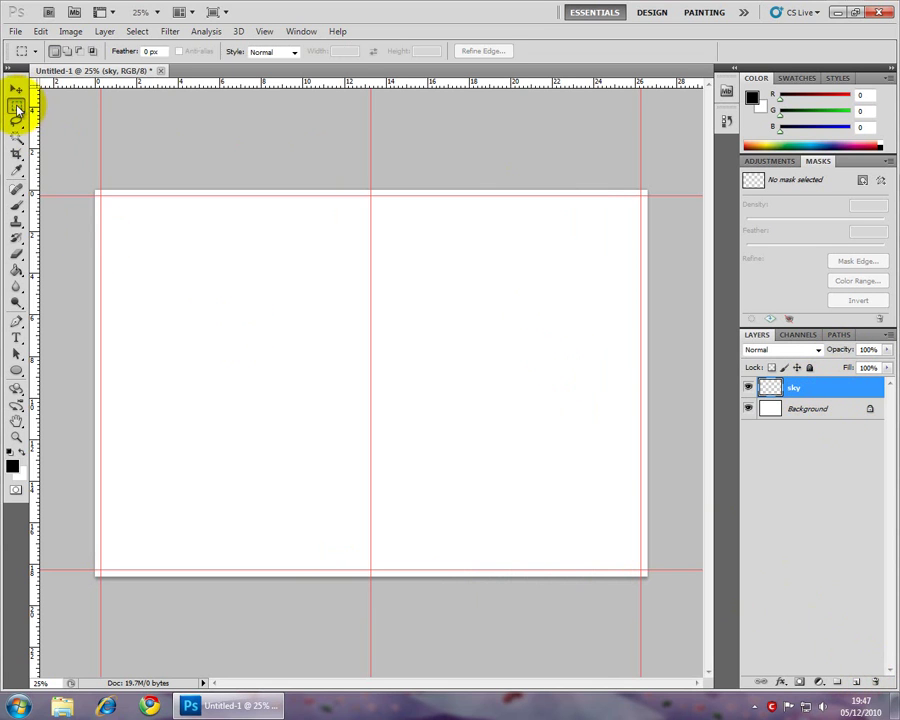
{"action": "left_click_drag", "start_coordinate": [654, 581], "coordinate": [372, 177]}
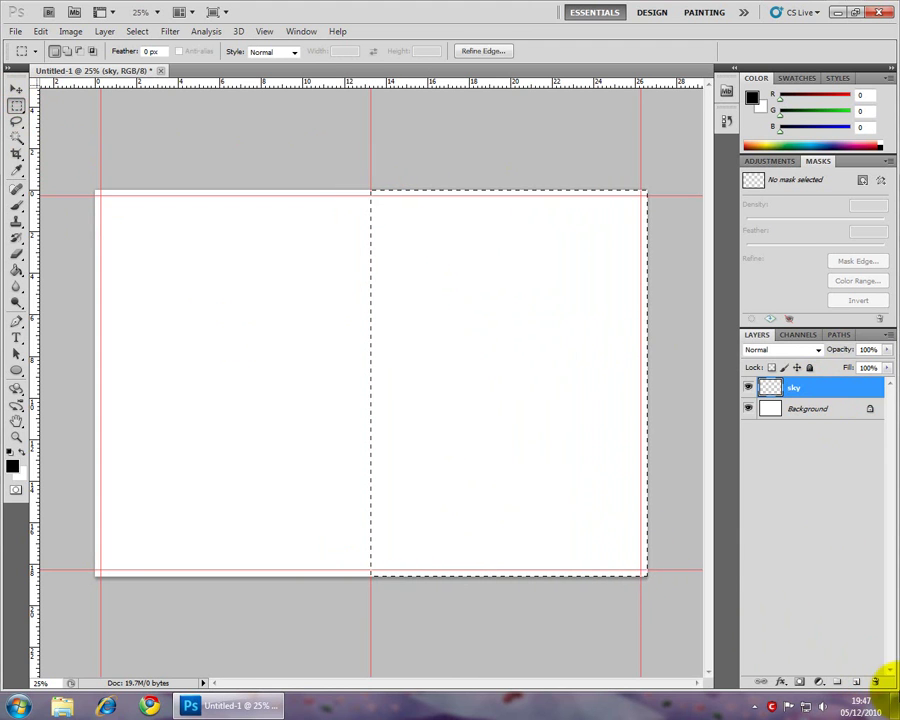
{"action": "left_click", "coordinate": [12, 465]}
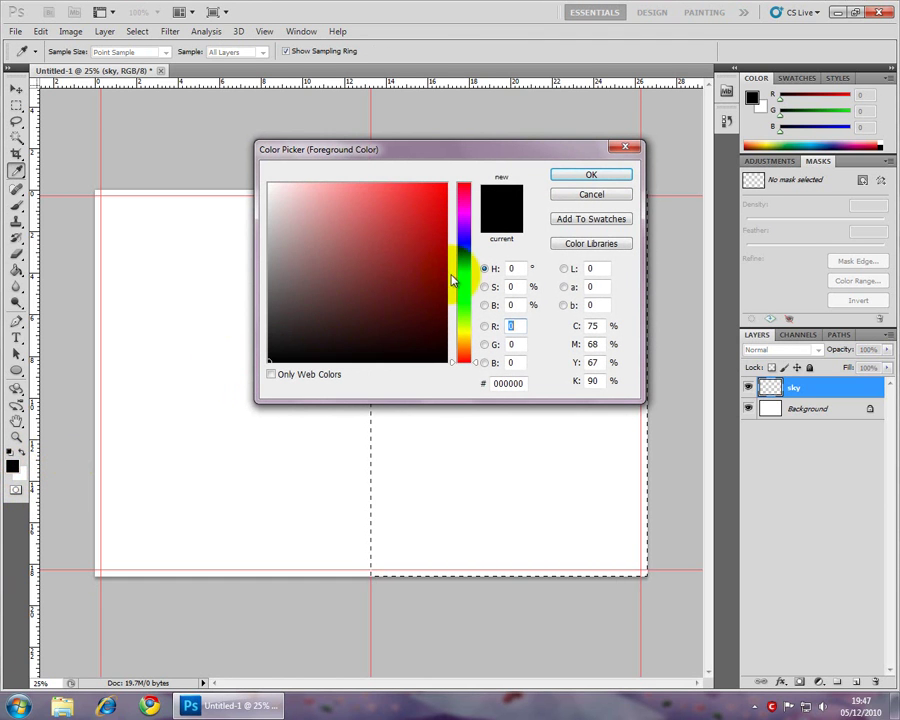
{"action": "left_click", "coordinate": [463, 274]}
{"action": "left_click_drag", "start_coordinate": [382, 210], "coordinate": [398, 196]}
{"action": "left_click", "coordinate": [566, 177]}
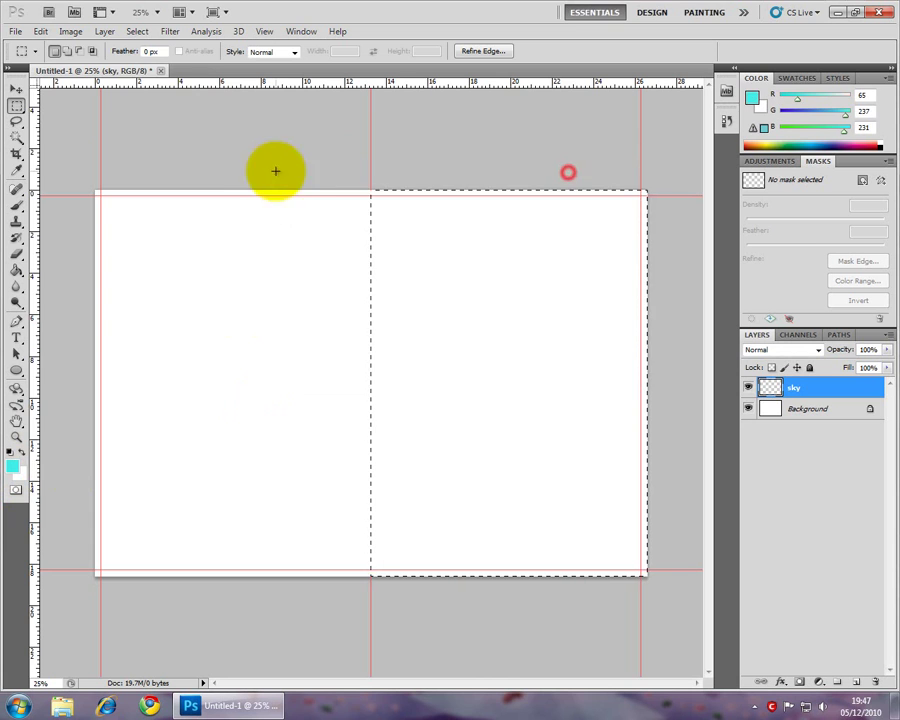
Step: Fill the selected right half with the light cyan foreground colour and deselect
{"action": "left_click", "coordinate": [40, 31]}
{"action": "left_click", "coordinate": [80, 229]}
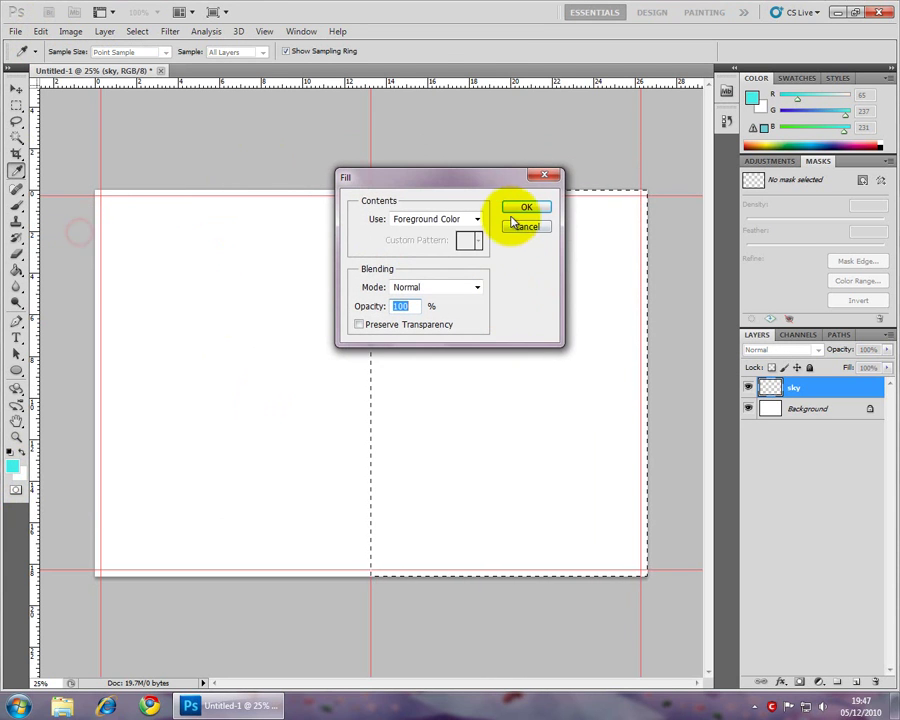
{"action": "left_click", "coordinate": [540, 209]}
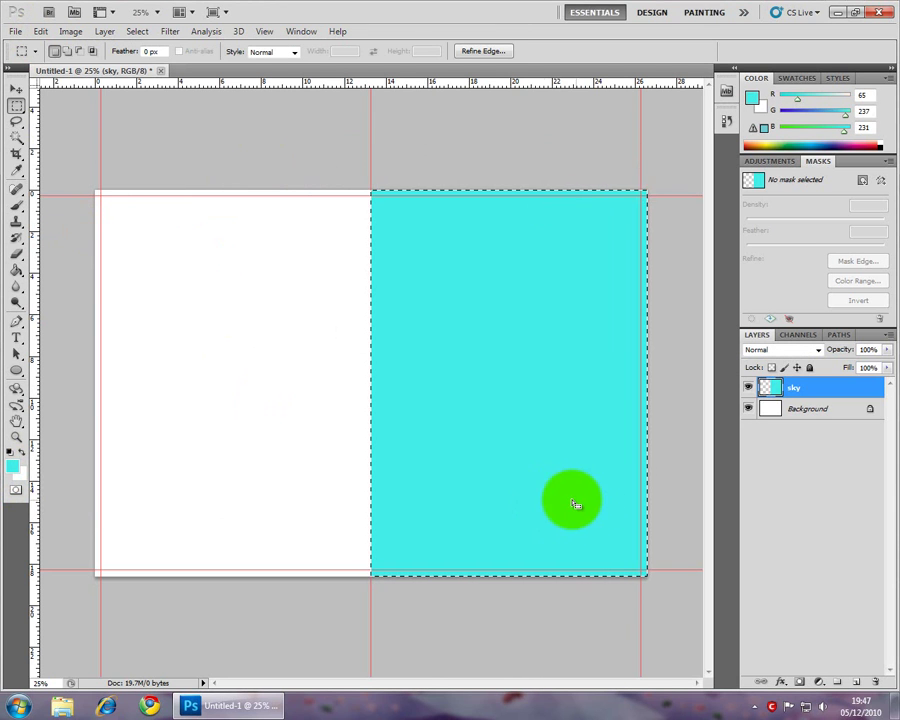
{"action": "left_click", "coordinate": [599, 504]}
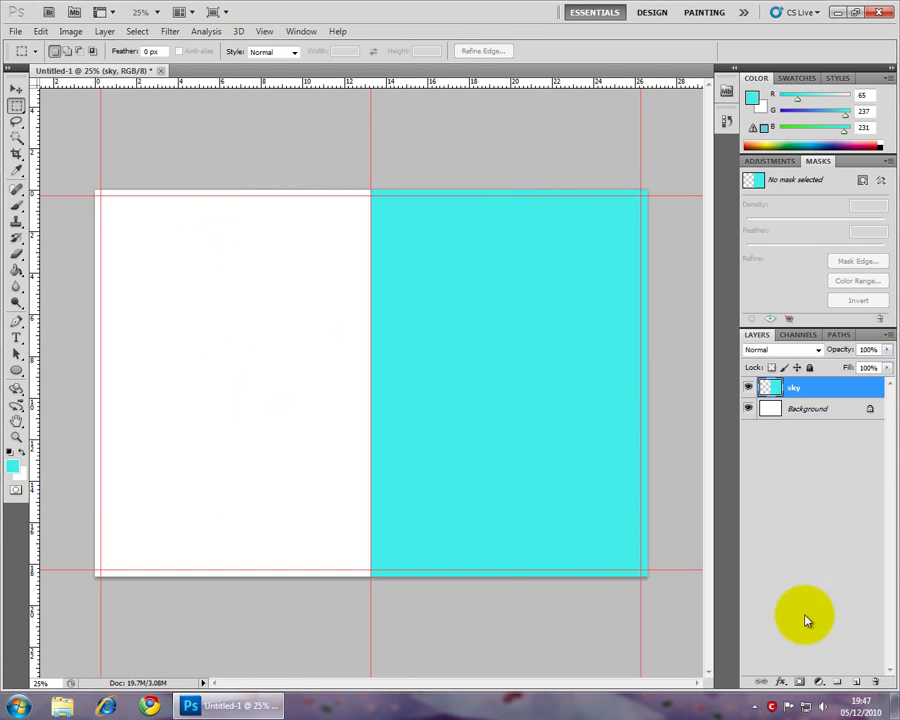
Step: Add another new layer named snow above sky
{"action": "left_click", "coordinate": [857, 681]}
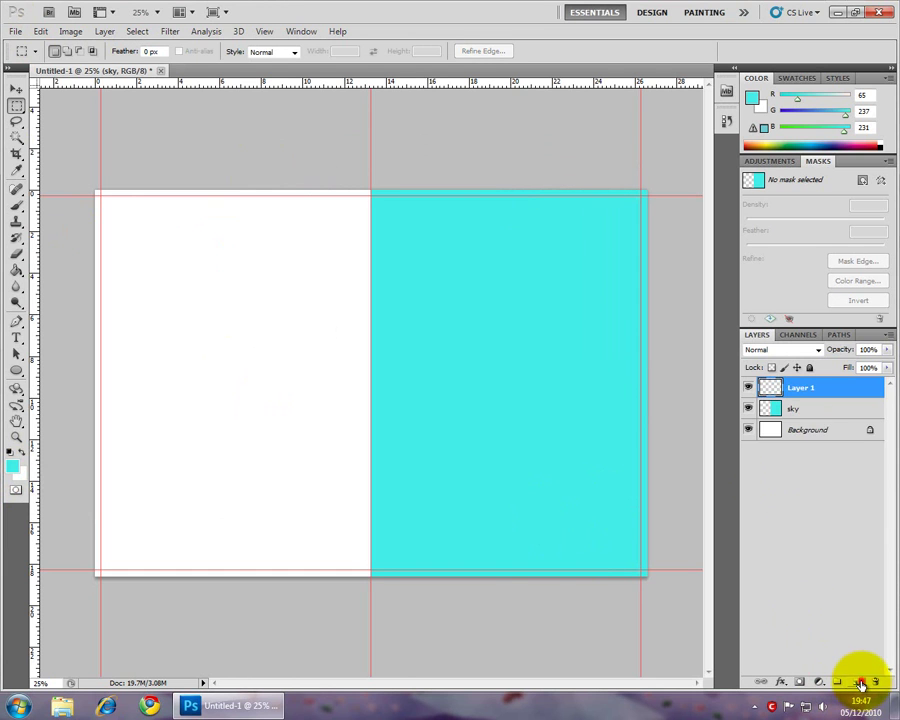
{"action": "double_click", "coordinate": [802, 389]}
{"action": "type", "text": "snow"}
{"action": "key", "text": "Return"}
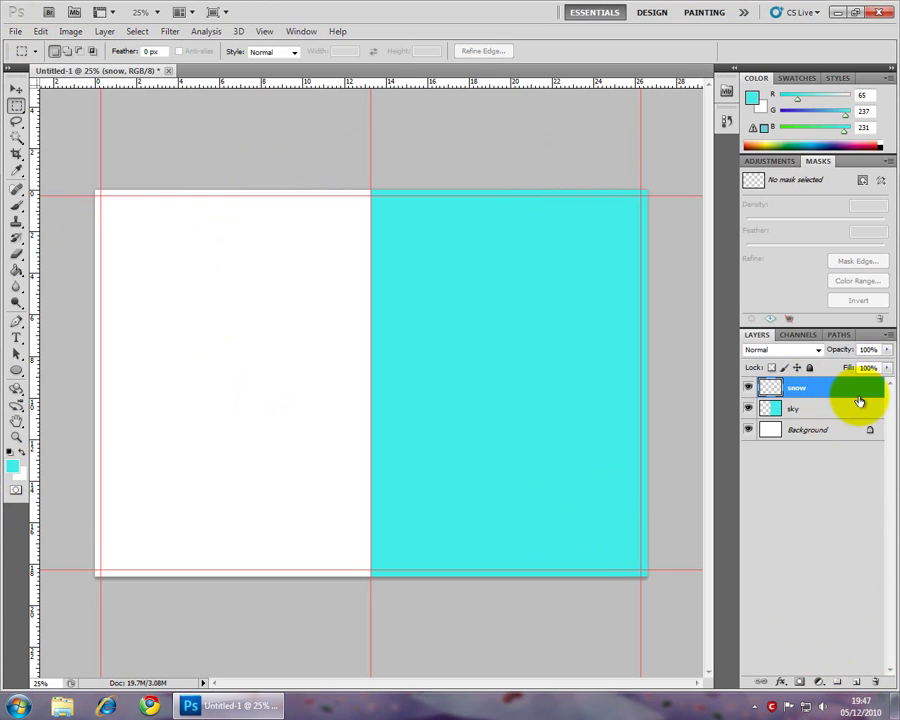
Step: Draw overlapping white ellipses along the bottom of the cyan half as snowdrifts
{"action": "left_click", "coordinate": [16, 370]}
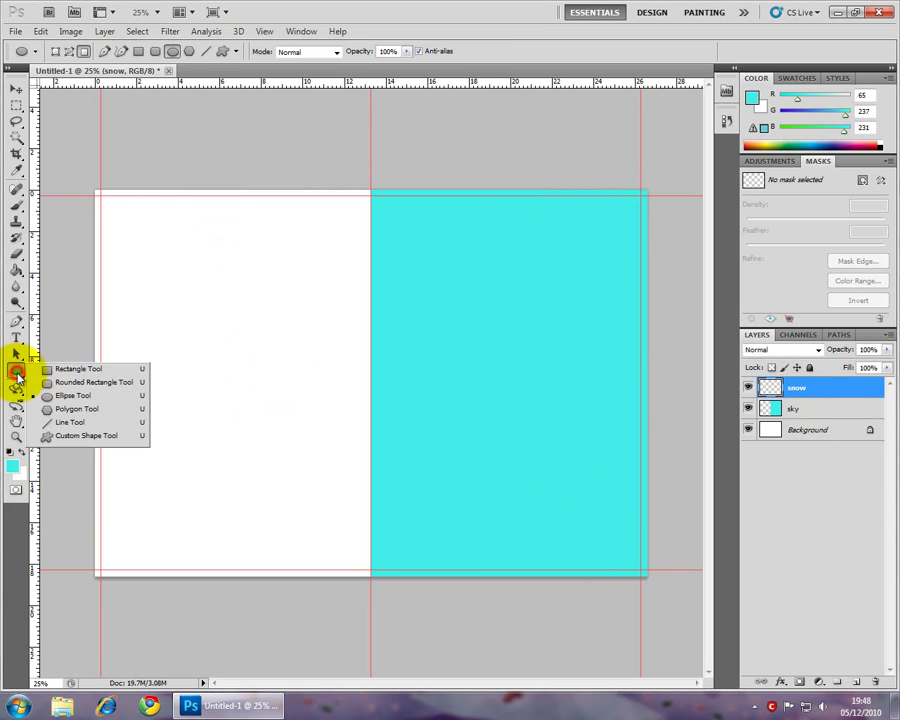
{"action": "left_click", "coordinate": [112, 401]}
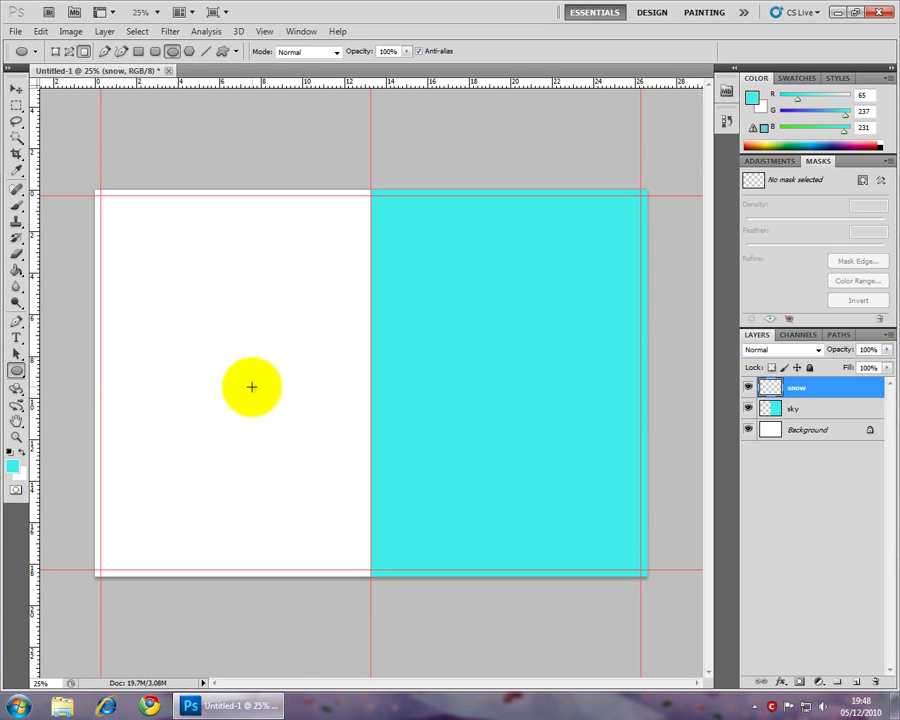
{"action": "left_click", "coordinate": [20, 454]}
{"action": "left_click_drag", "start_coordinate": [352, 592], "coordinate": [477, 503]}
{"action": "left_click_drag", "start_coordinate": [588, 631], "coordinate": [409, 500]}
{"action": "left_click_drag", "start_coordinate": [497, 580], "coordinate": [676, 441]}
{"action": "left_click", "coordinate": [701, 606]}
{"action": "left_click_drag", "start_coordinate": [572, 532], "coordinate": [370, 460]}
{"action": "left_click_drag", "start_coordinate": [315, 562], "coordinate": [316, 448]}
{"action": "left_click_drag", "start_coordinate": [455, 487], "coordinate": [712, 433]}
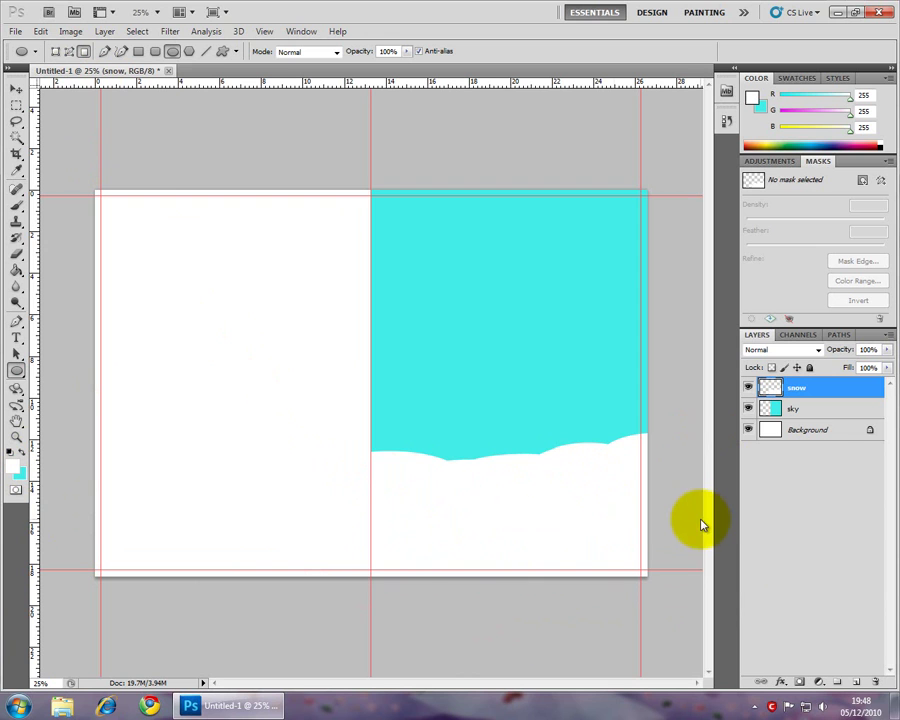
{"action": "left_click_drag", "start_coordinate": [503, 480], "coordinate": [384, 454]}
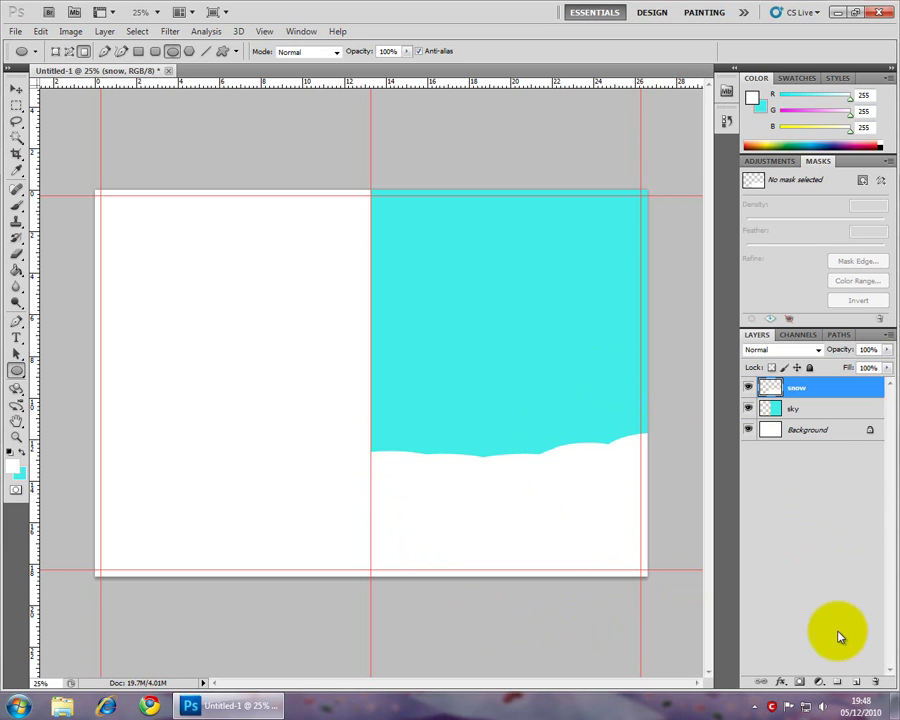
Step: Open deer.jpg and float it in its own window
{"action": "left_click", "coordinate": [16, 33]}
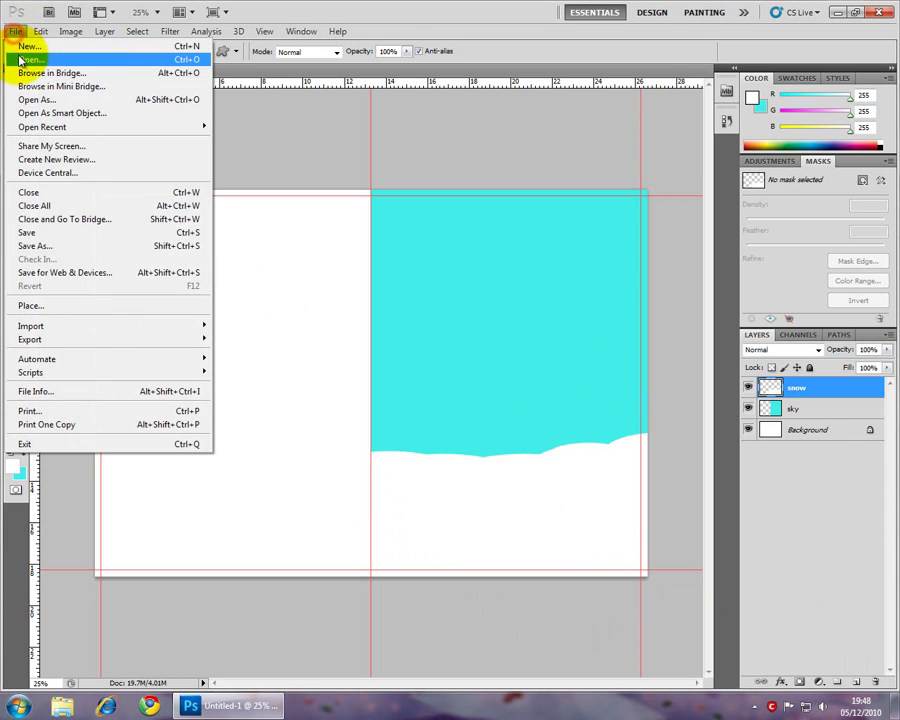
{"action": "left_click", "coordinate": [22, 58]}
{"action": "left_click", "coordinate": [512, 178]}
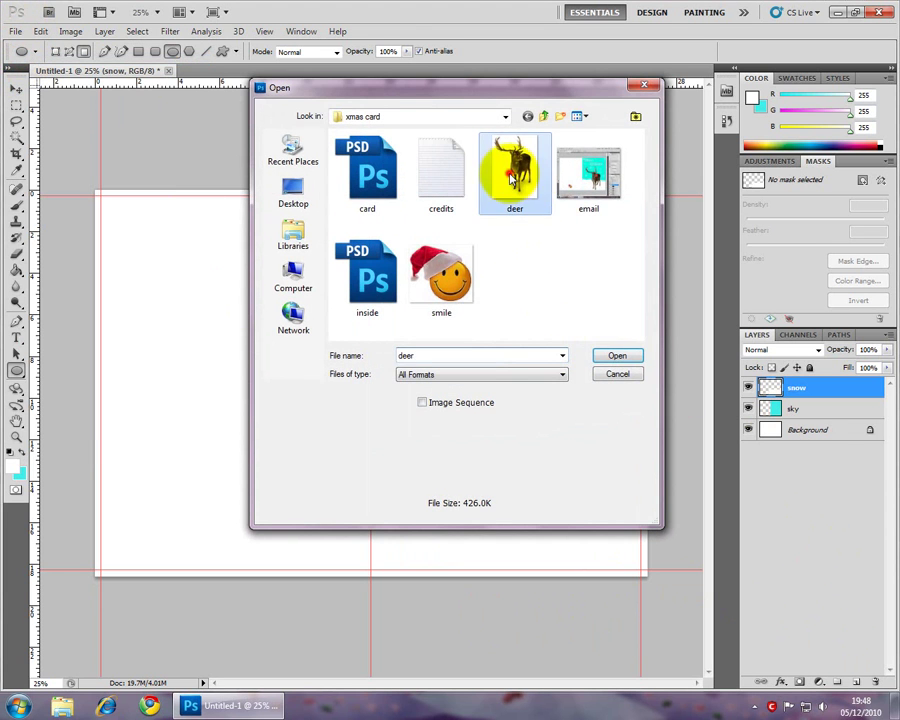
{"action": "left_click", "coordinate": [617, 356]}
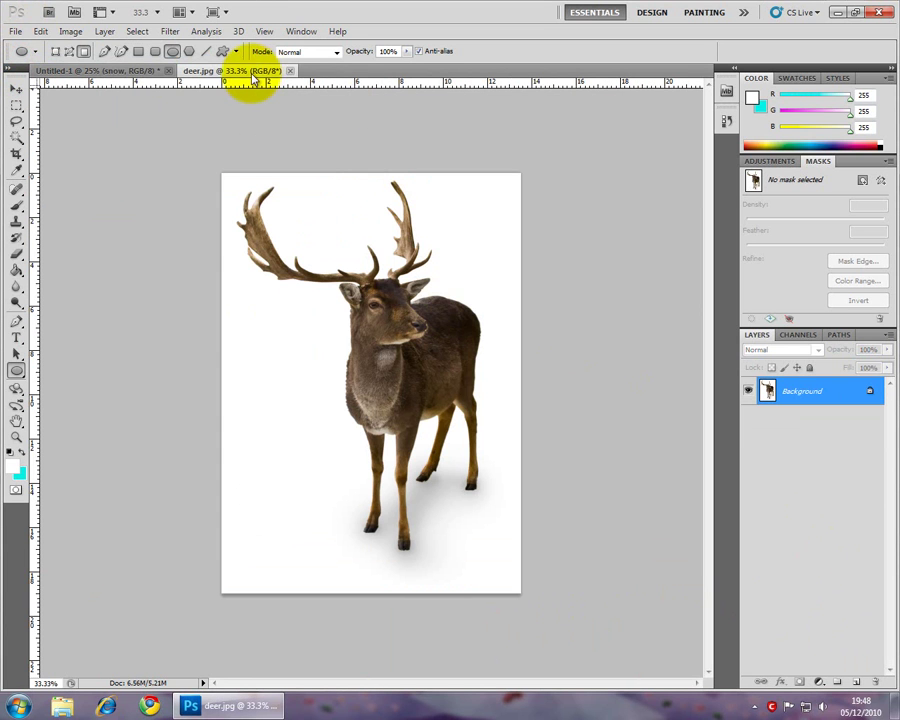
{"action": "left_click_drag", "start_coordinate": [255, 70], "coordinate": [296, 130]}
{"action": "left_click_drag", "start_coordinate": [408, 122], "coordinate": [491, 141]}
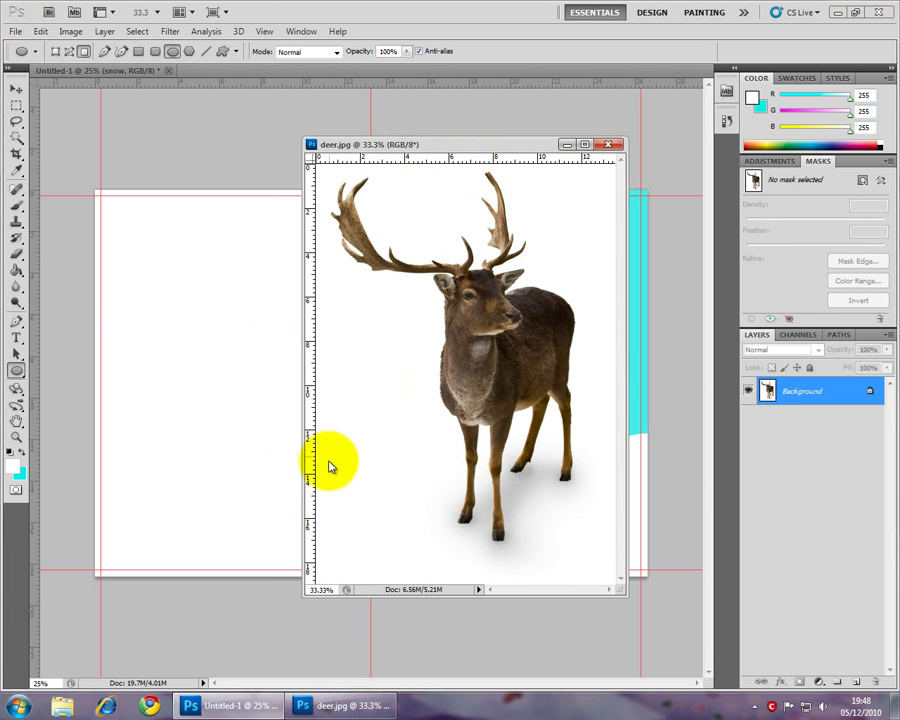
Step: Cut the deer out with an inverted Magic Wand layer mask on Layer 0 and drag it onto the card
{"action": "left_click", "coordinate": [17, 140]}
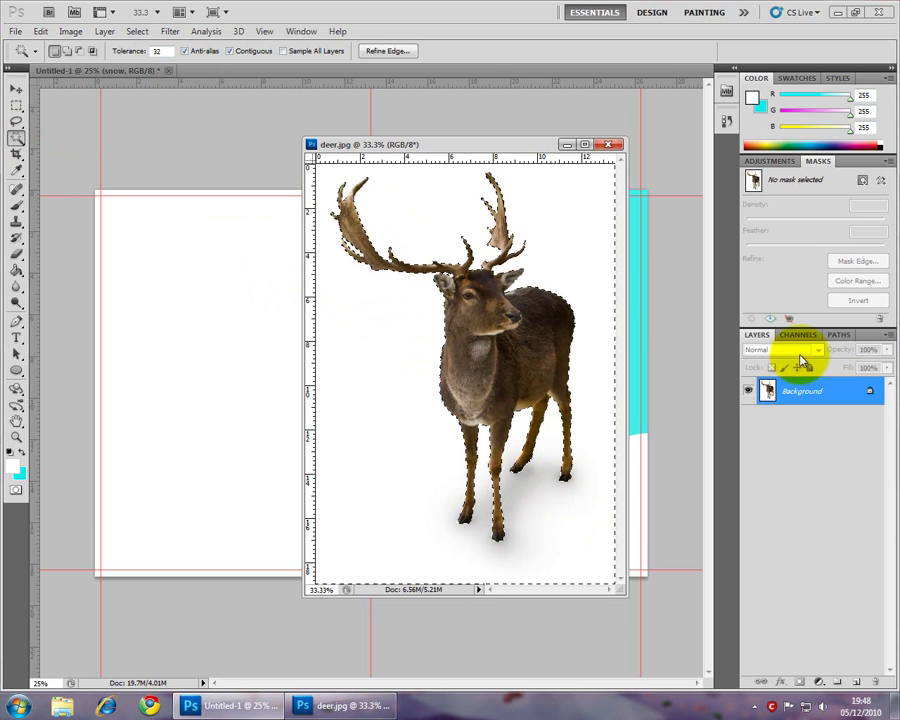
{"action": "double_click", "coordinate": [815, 397]}
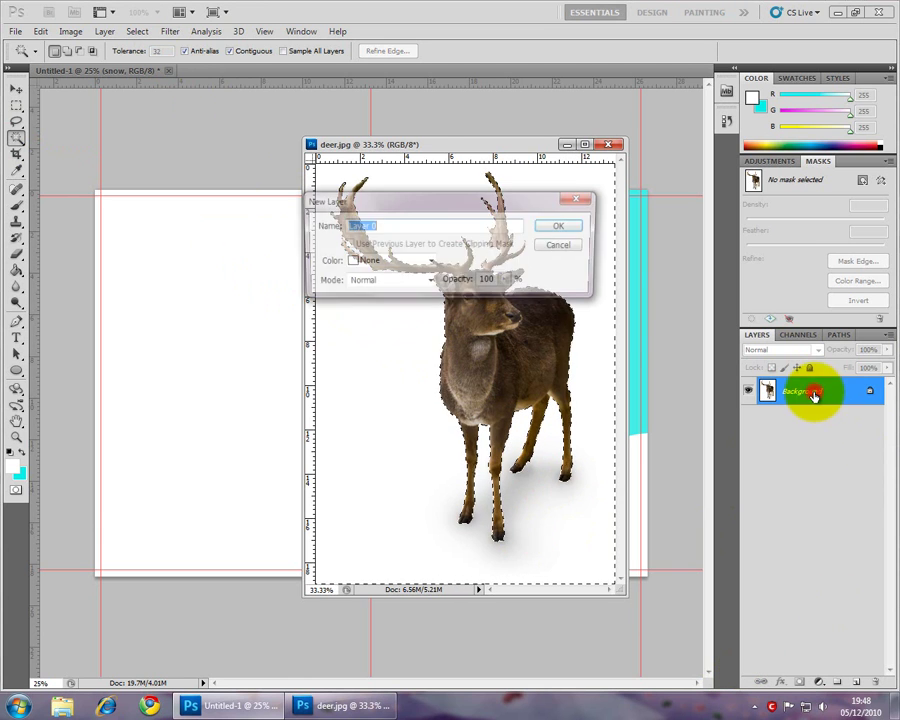
{"action": "left_click", "coordinate": [567, 226]}
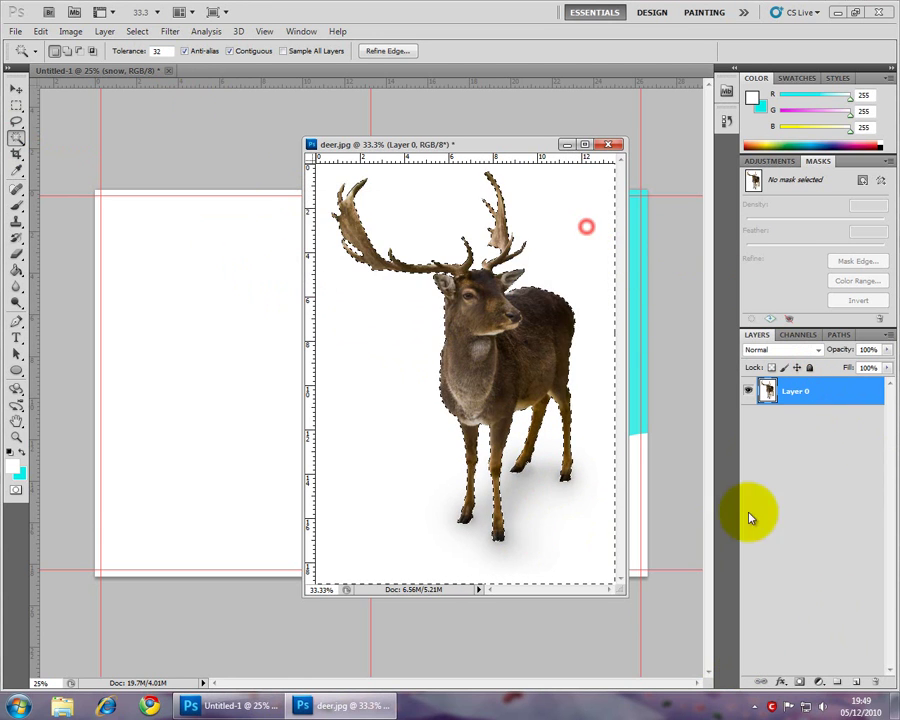
{"action": "left_click", "coordinate": [800, 682]}
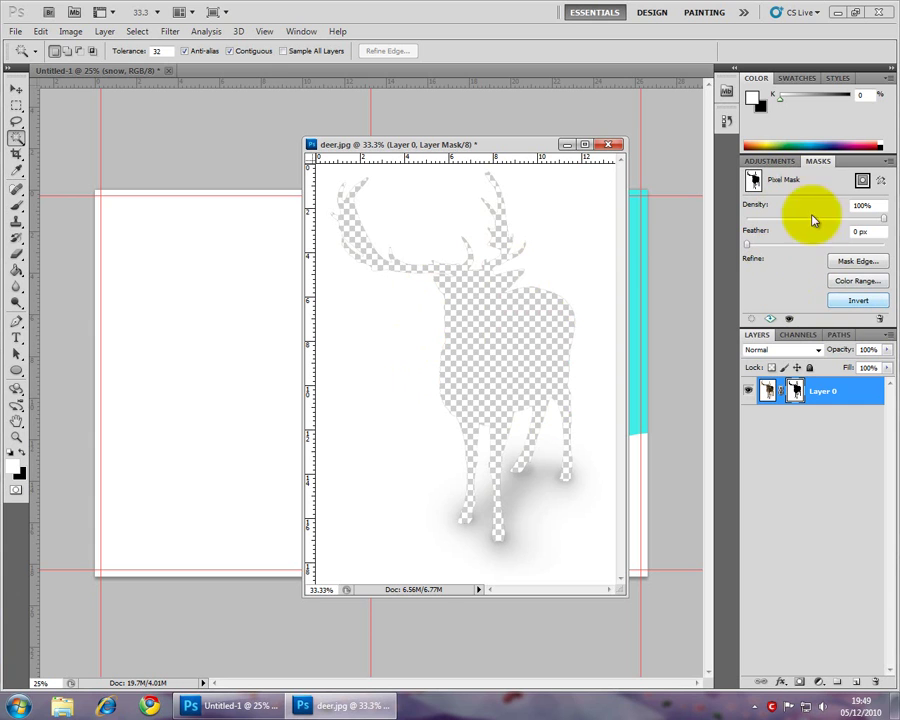
{"action": "left_click", "coordinate": [847, 302]}
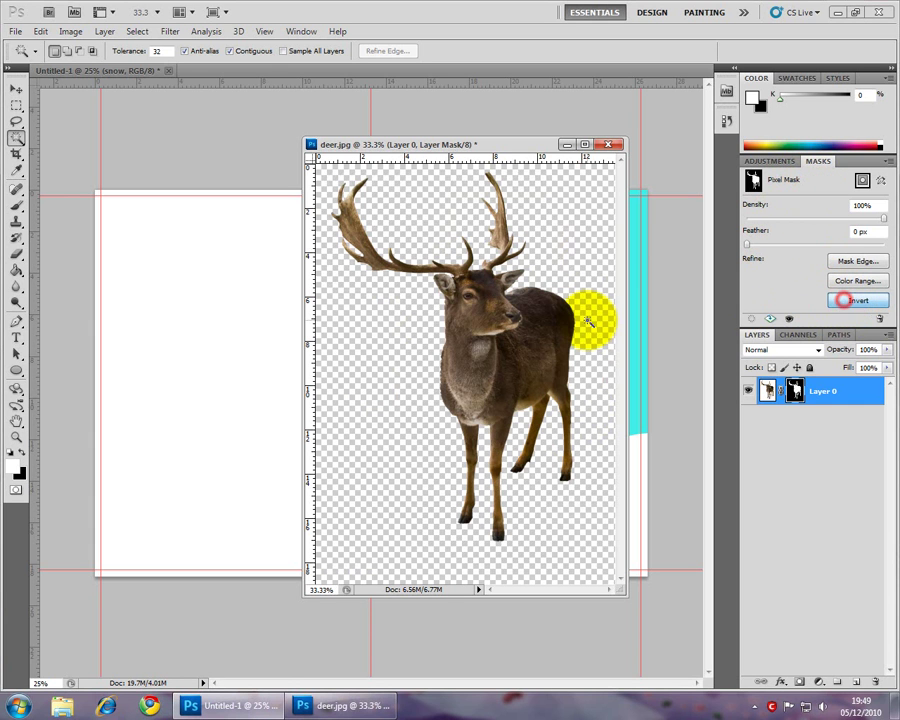
{"action": "left_click_drag", "start_coordinate": [473, 148], "coordinate": [163, 304]}
{"action": "left_click_drag", "start_coordinate": [866, 395], "coordinate": [645, 447]}
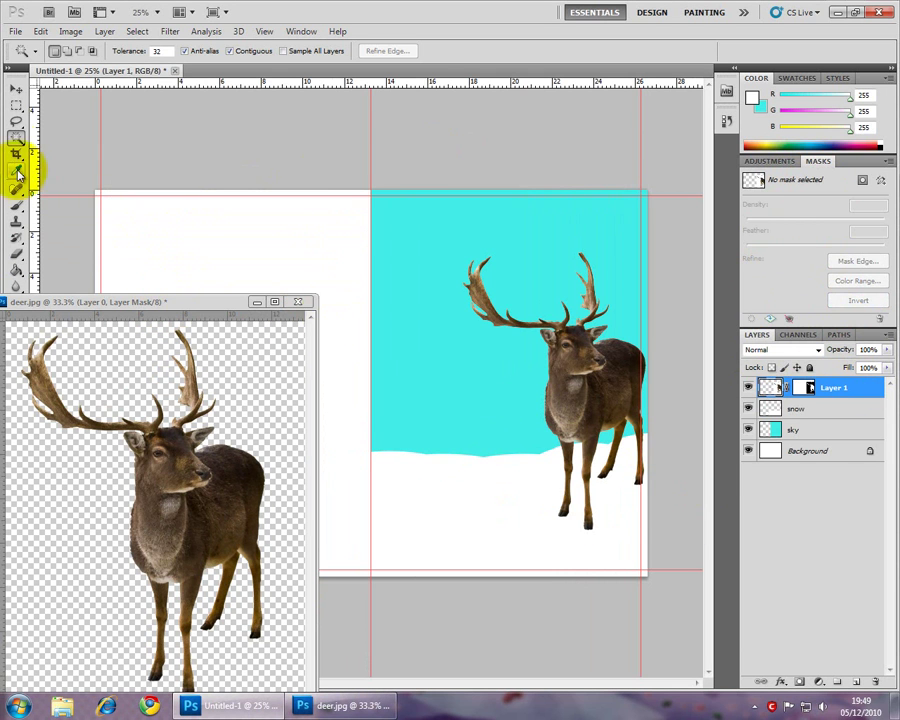
Step: Minimize deer.jpg and reposition the deer so it stands in the snow
{"action": "left_click", "coordinate": [258, 301]}
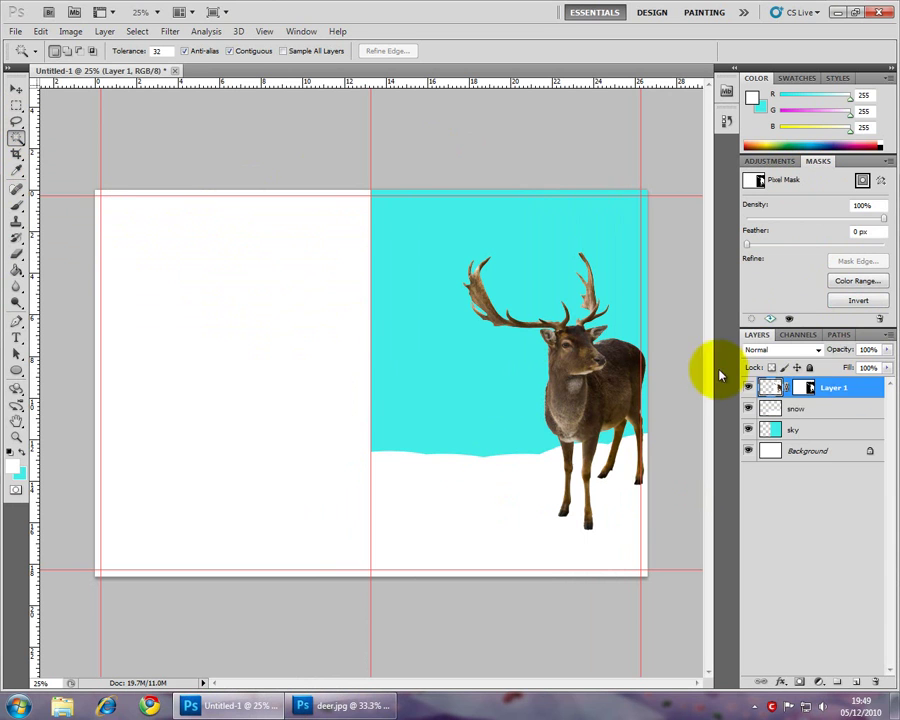
{"action": "left_click", "coordinate": [16, 90]}
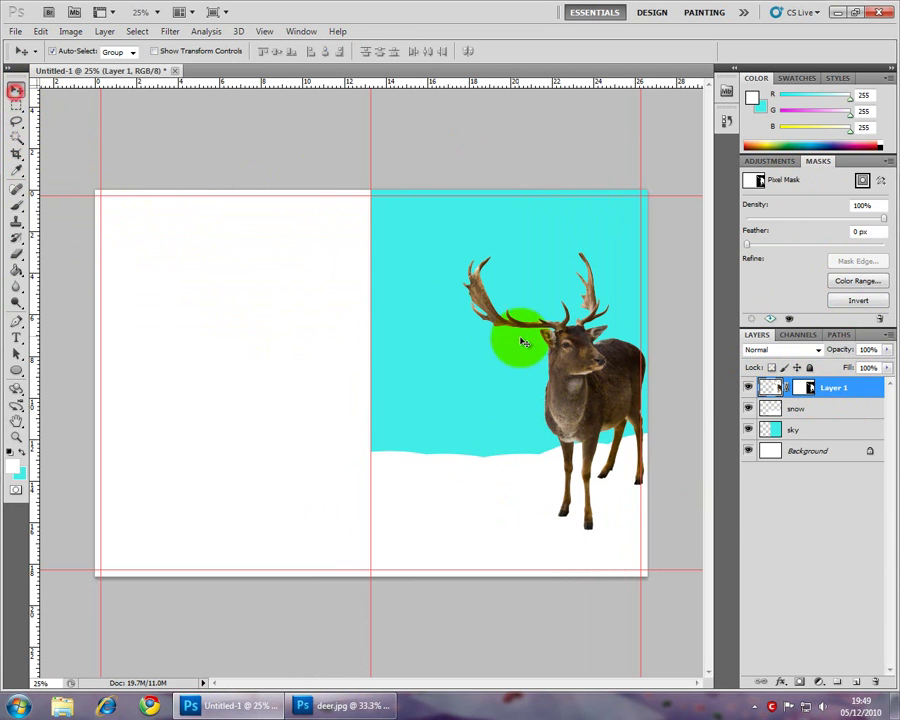
{"action": "left_click_drag", "start_coordinate": [585, 398], "coordinate": [583, 446]}
{"action": "left_click", "coordinate": [536, 566]}
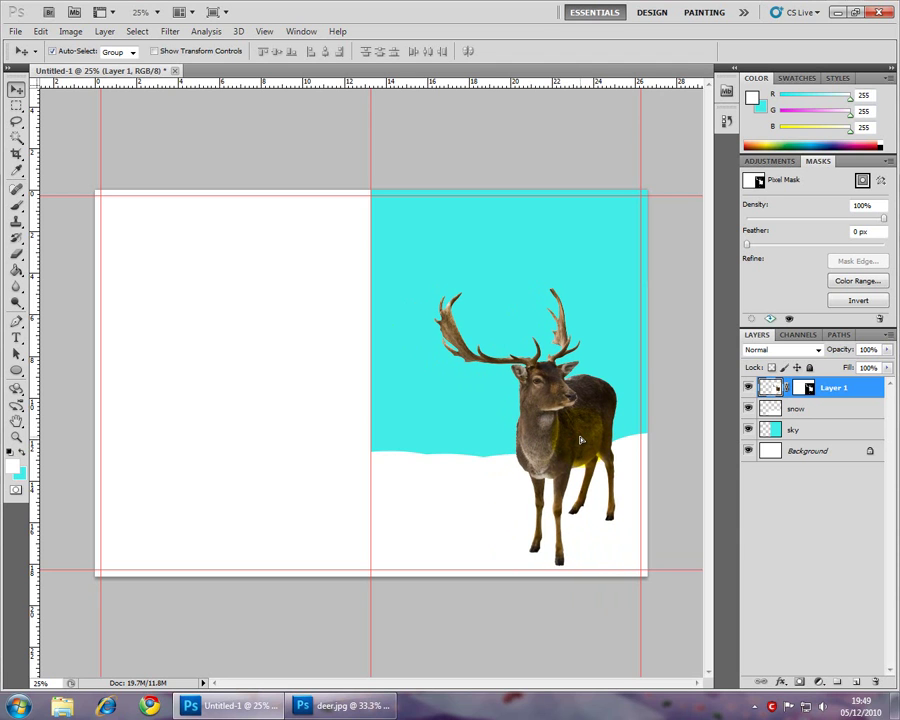
{"action": "left_click", "coordinate": [559, 583]}
{"action": "left_click", "coordinate": [563, 478]}
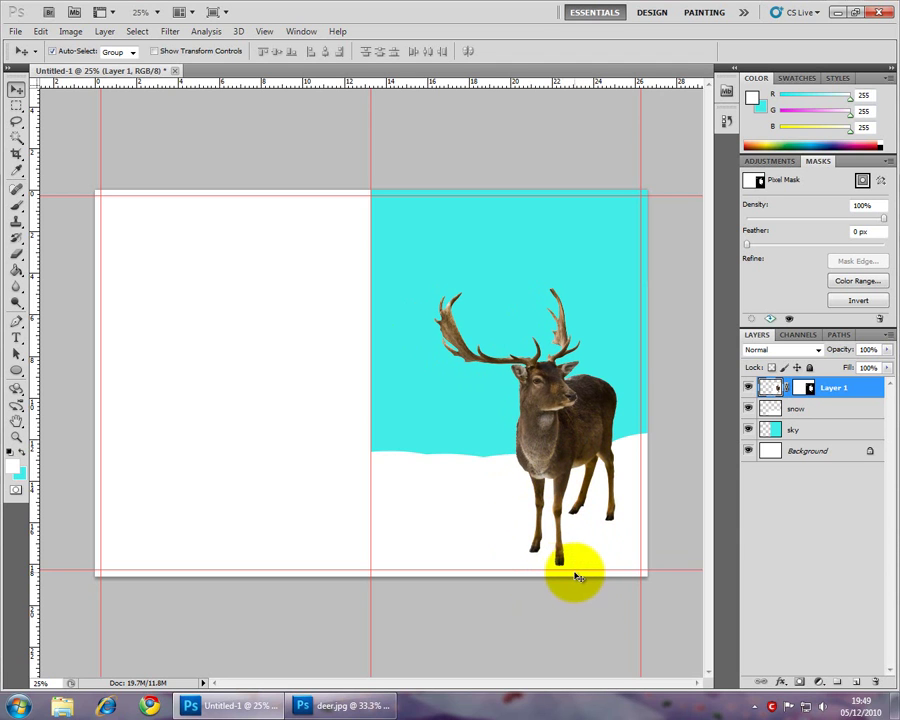
{"action": "left_click", "coordinate": [626, 238]}
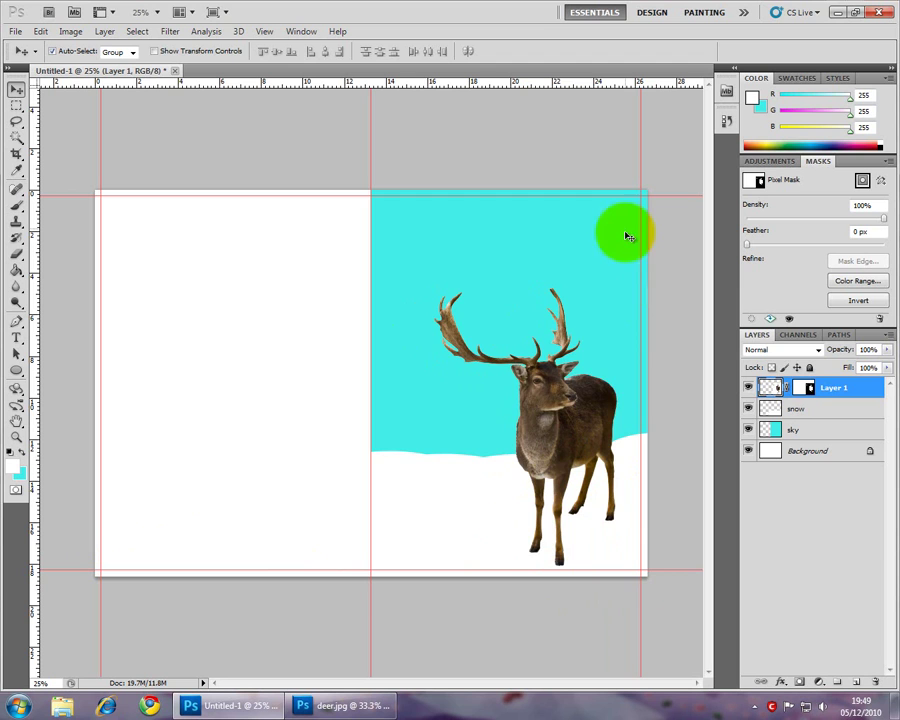
{"action": "left_click", "coordinate": [601, 391]}
{"action": "left_click_drag", "start_coordinate": [586, 428], "coordinate": [566, 430]}
{"action": "key", "text": "ctrl+z"}
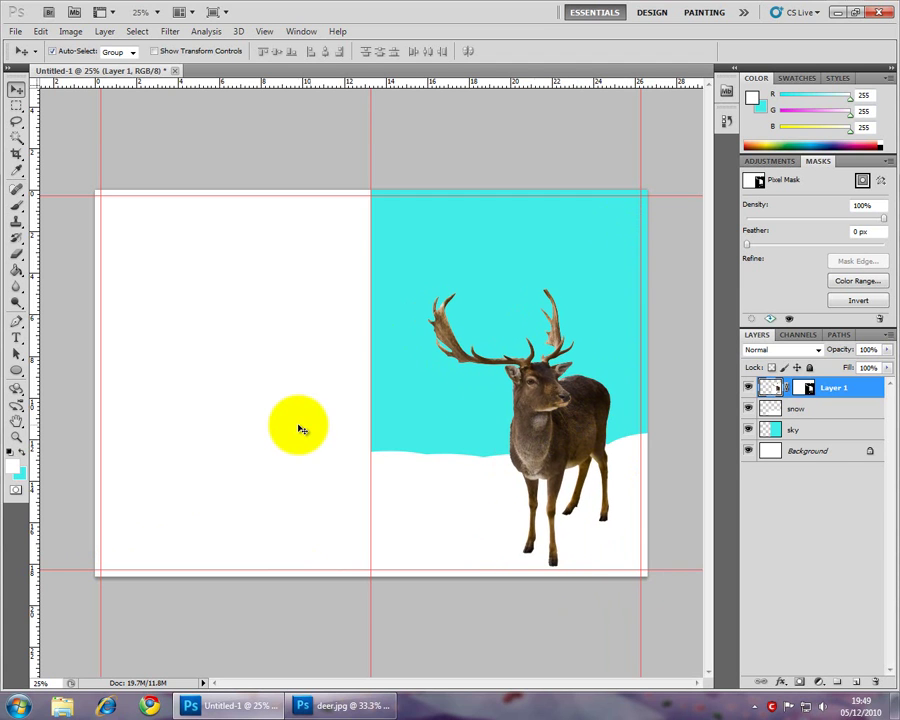
Step: Rename the layer deer and scale it down to about 89%, shifting it slightly left
{"action": "double_click", "coordinate": [838, 387]}
{"action": "type", "text": "deer"}
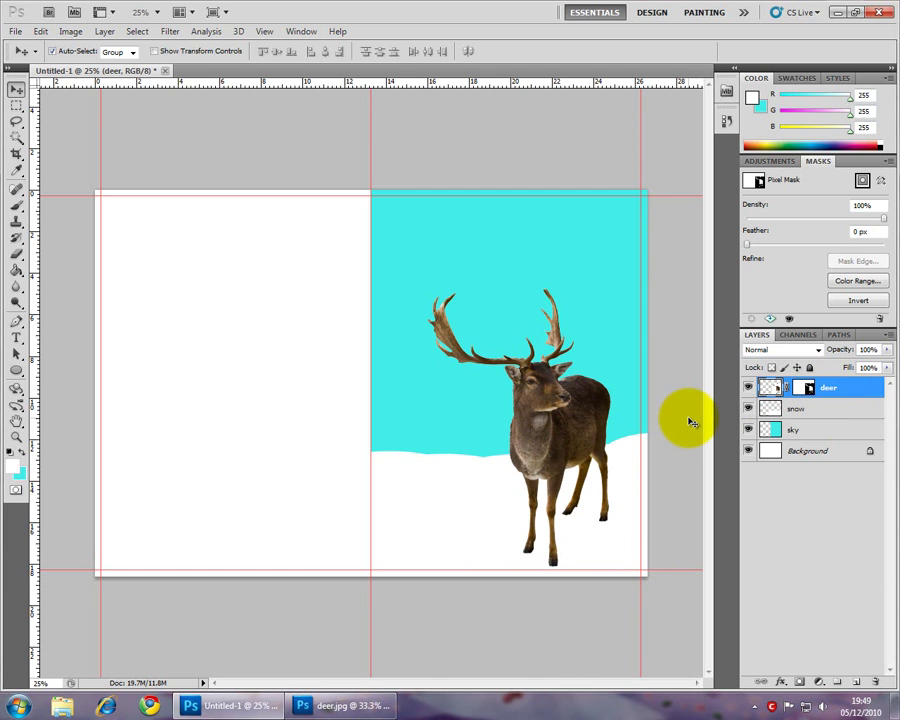
{"action": "left_click", "coordinate": [157, 51]}
{"action": "left_click", "coordinate": [416, 282]}
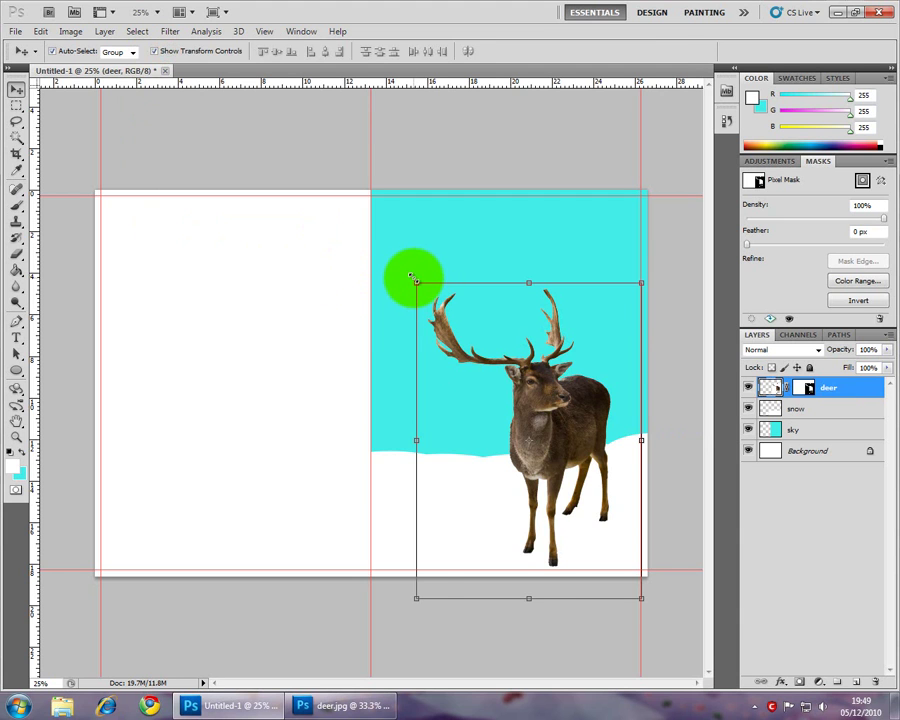
{"action": "left_click_drag", "start_coordinate": [411, 275], "coordinate": [441, 318]}
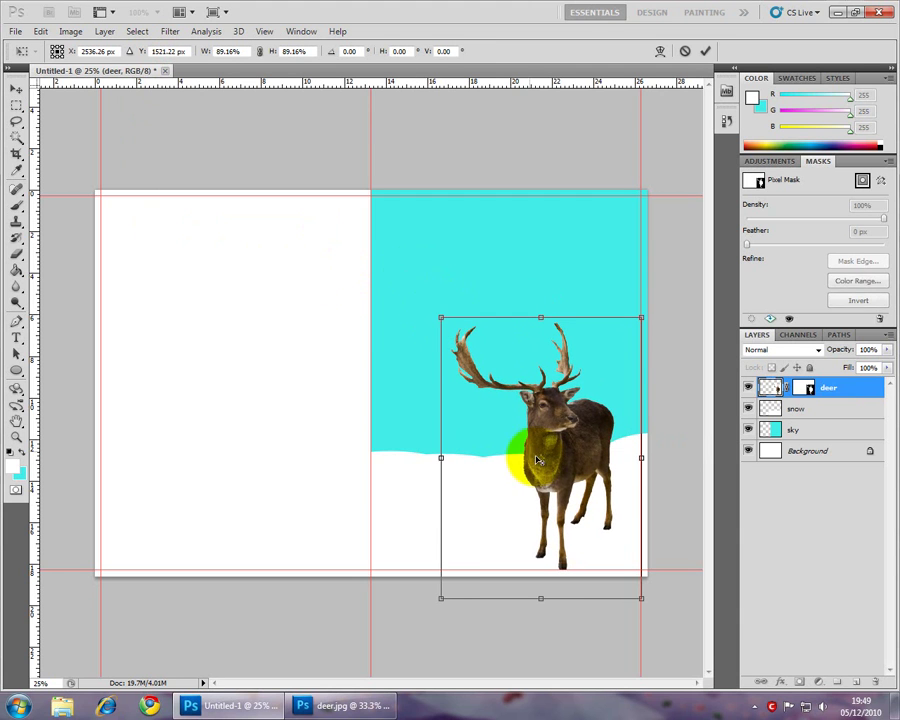
{"action": "left_click_drag", "start_coordinate": [578, 458], "coordinate": [554, 456]}
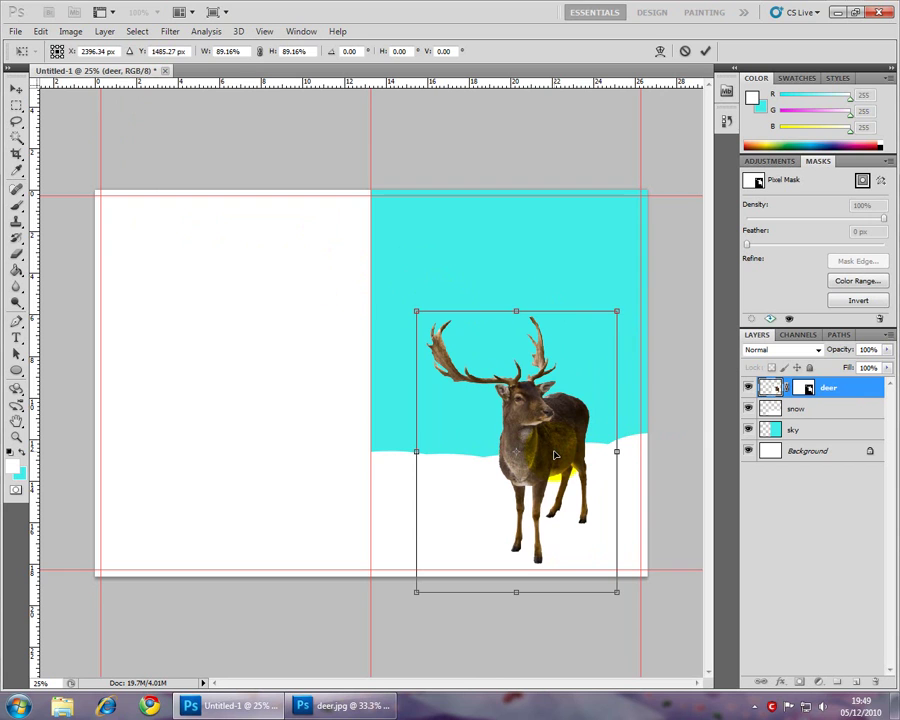
{"action": "key", "text": "Return"}
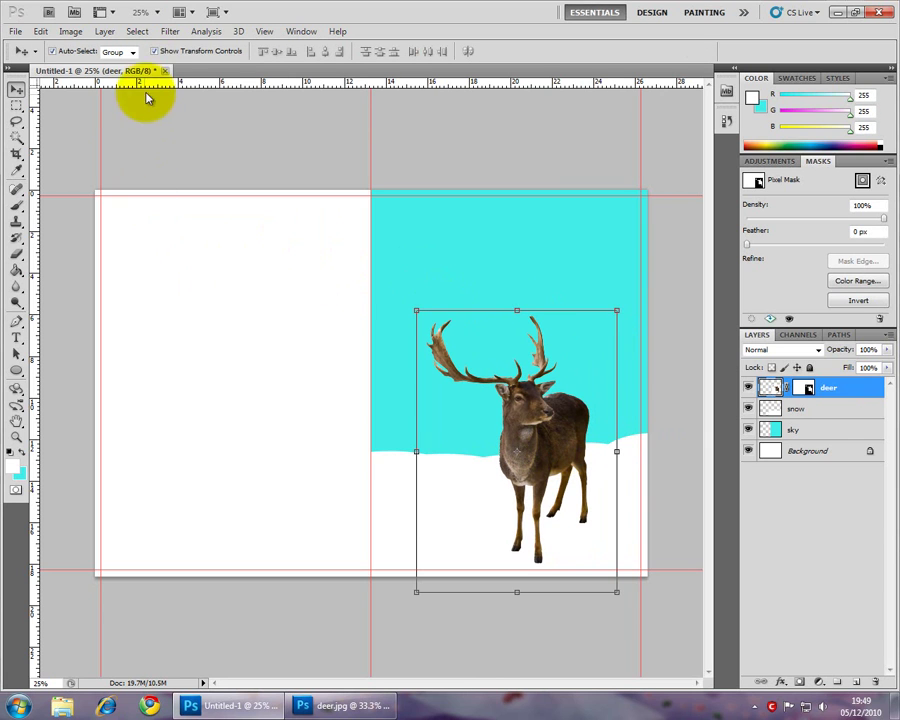
{"action": "left_click", "coordinate": [155, 51]}
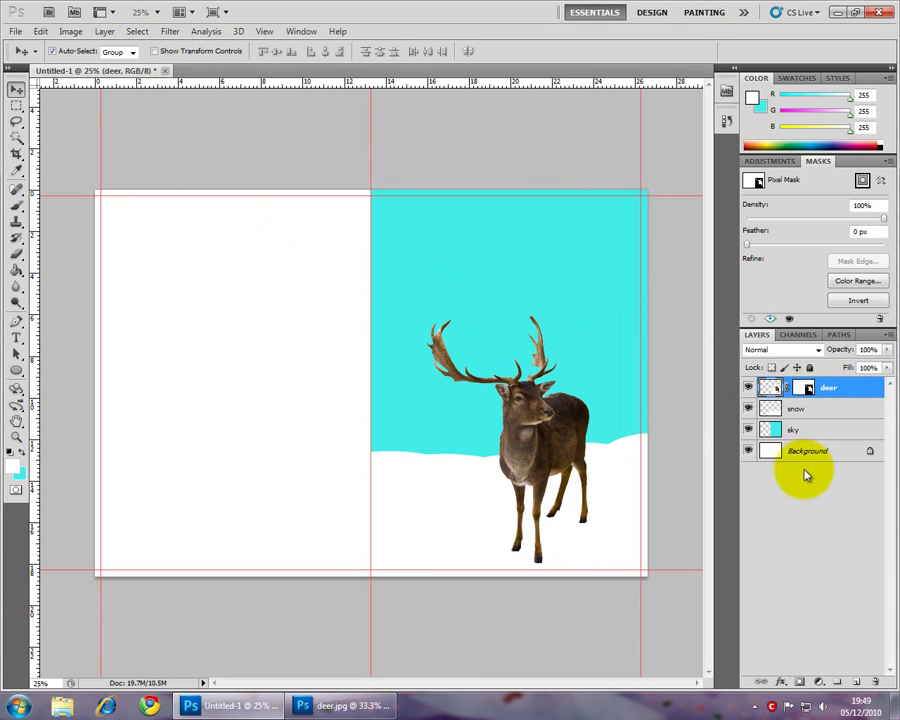
Step: Add a new layer named nose above the deer
{"action": "left_click", "coordinate": [857, 687]}
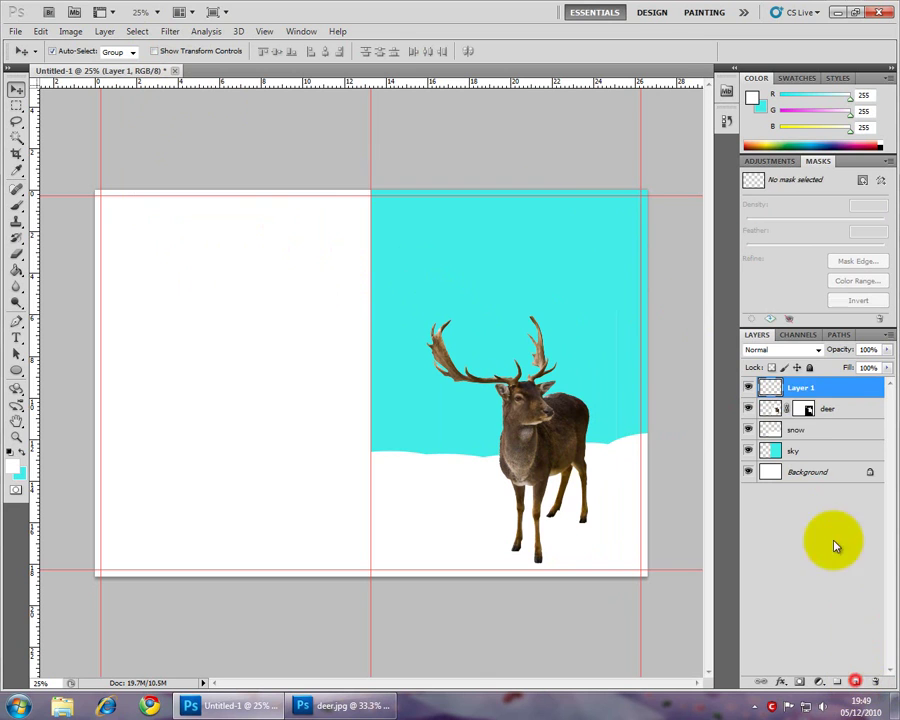
{"action": "double_click", "coordinate": [797, 388]}
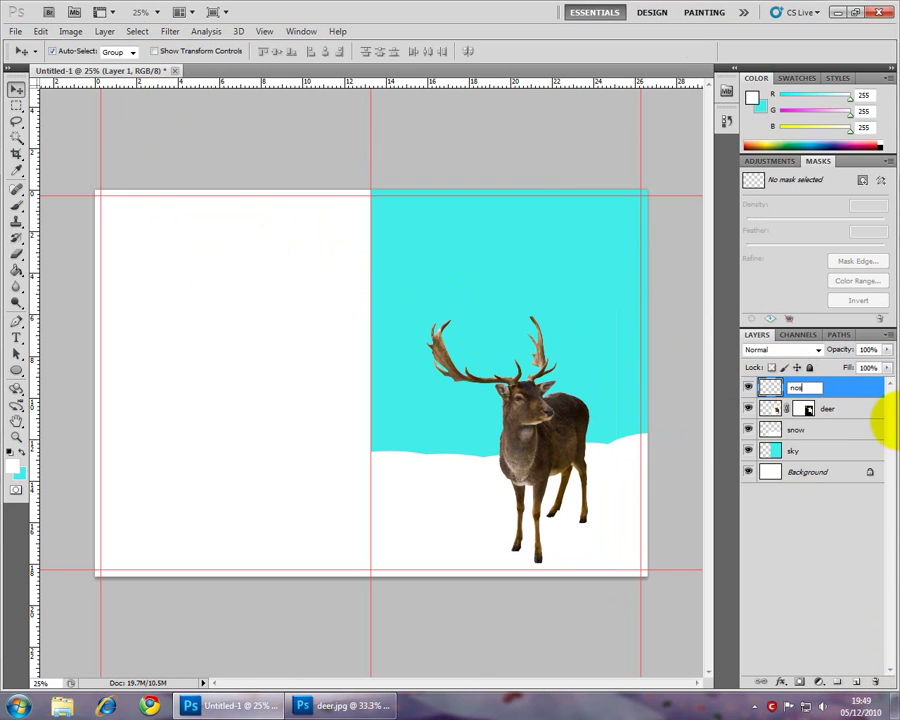
{"action": "left_click", "coordinate": [495, 437]}
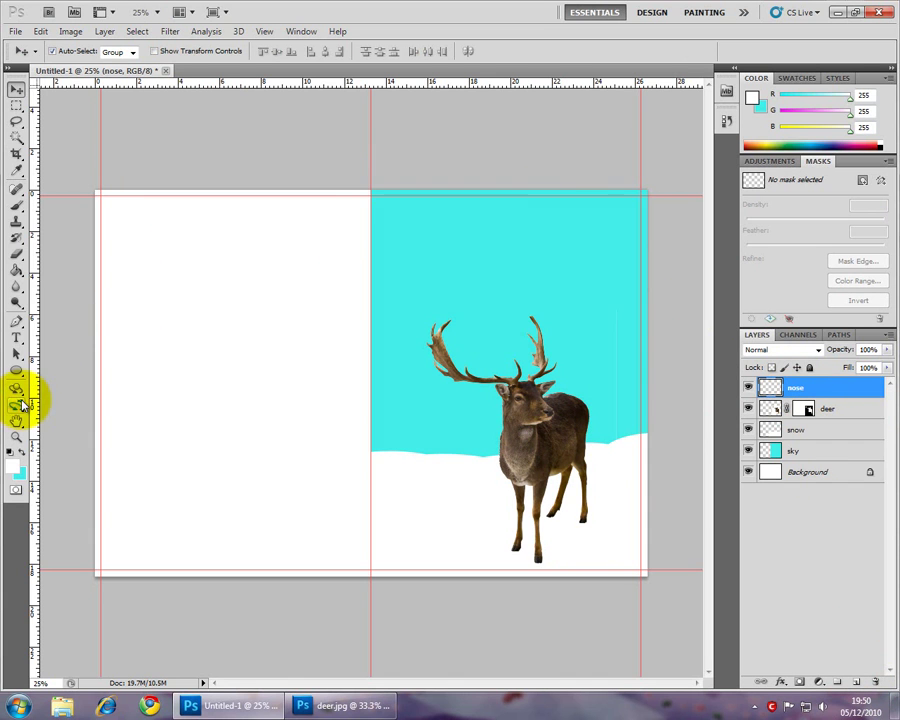
Step: Set up a soft 38 px brush with 0% hardness
{"action": "left_click", "coordinate": [17, 206]}
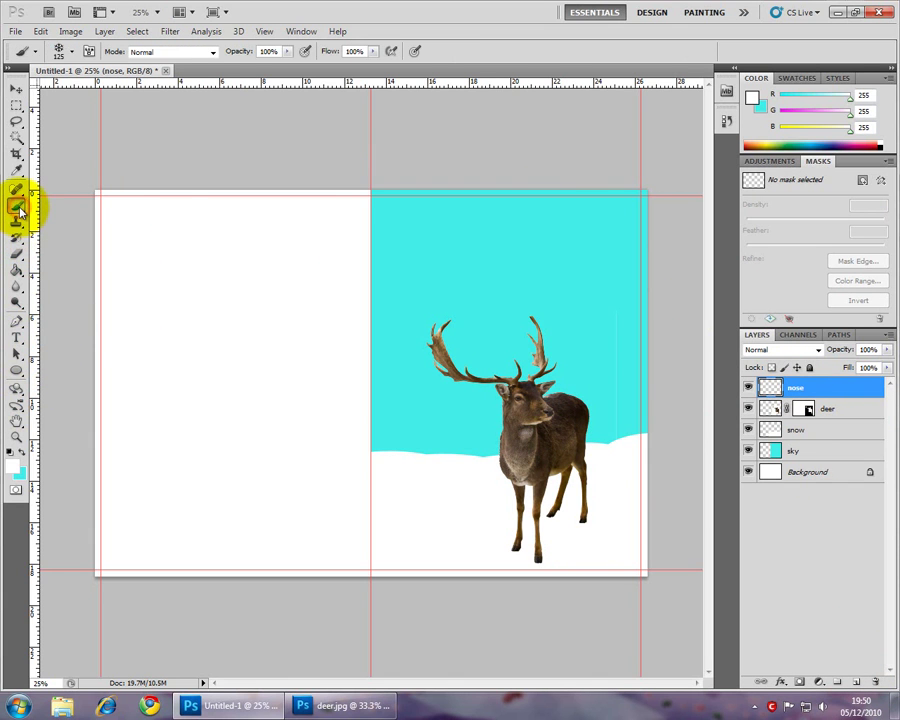
{"action": "left_click", "coordinate": [71, 51]}
{"action": "left_click", "coordinate": [52, 188]}
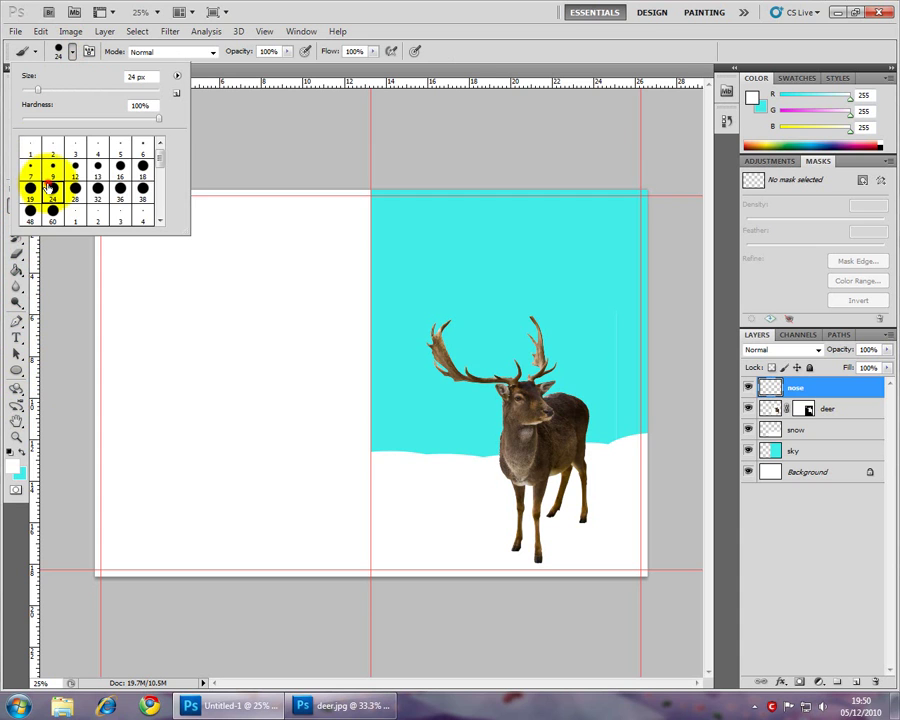
{"action": "left_click", "coordinate": [142, 190]}
{"action": "left_click_drag", "start_coordinate": [566, 396], "coordinate": [557, 418]}
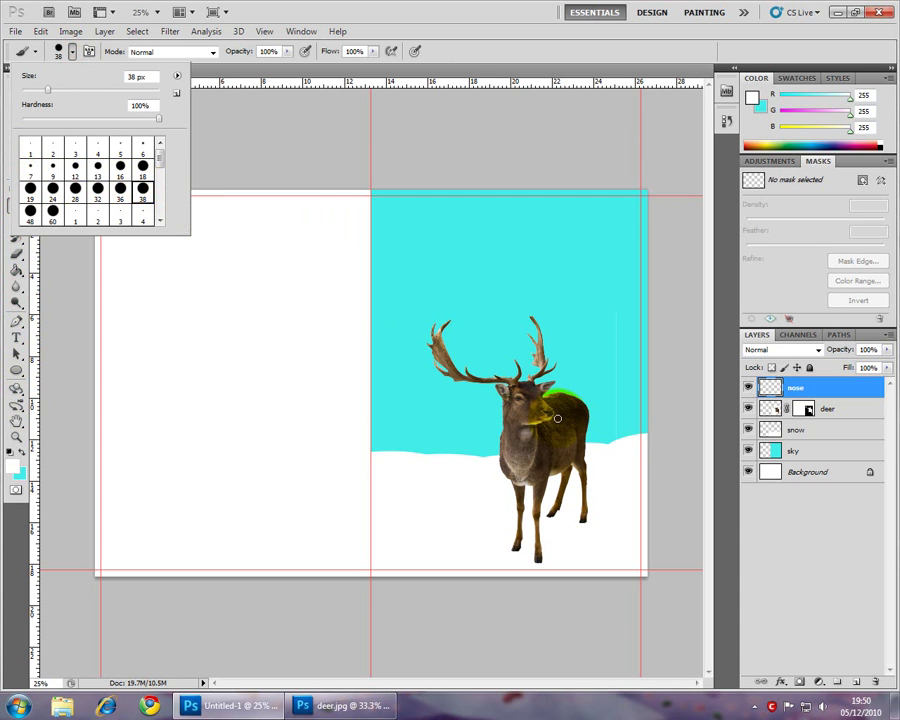
{"action": "key", "text": "ctrl+z"}
{"action": "left_click_drag", "start_coordinate": [54, 120], "coordinate": [24, 120]}
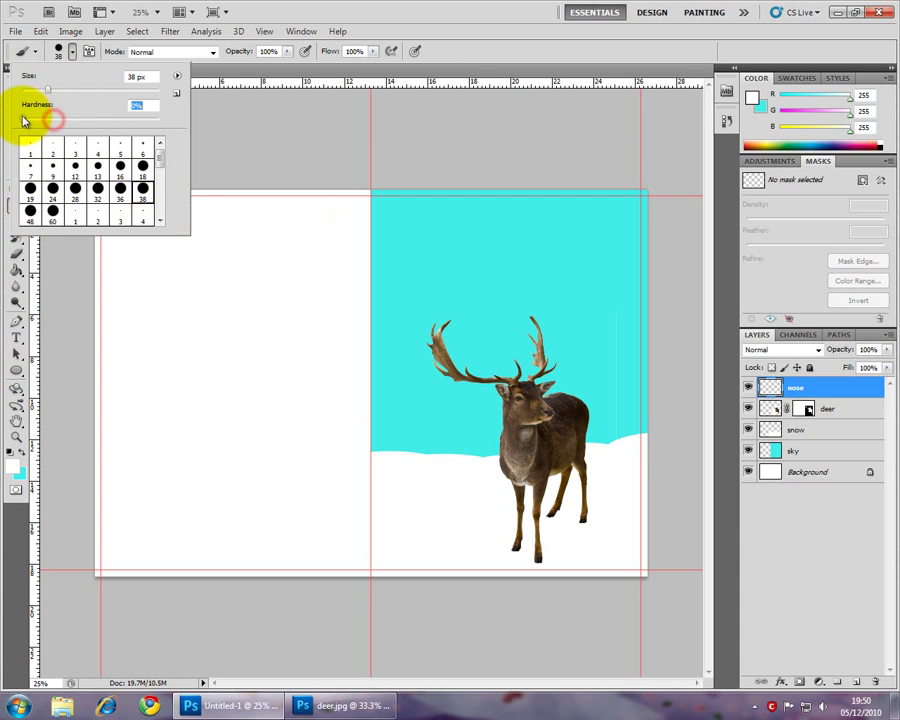
{"action": "left_click", "coordinate": [277, 11]}
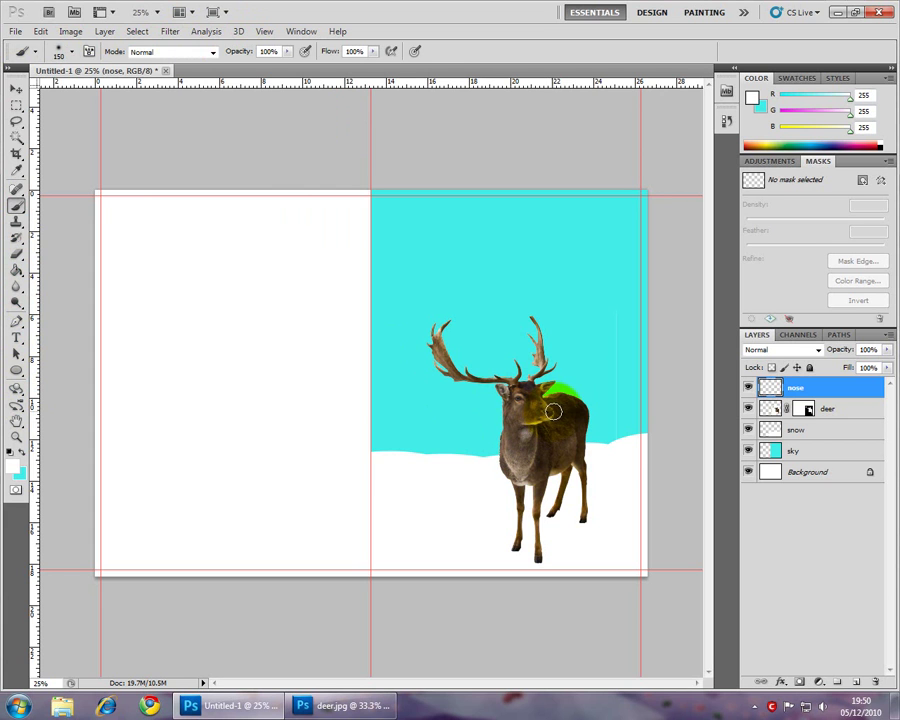
Step: Pick a bright red and paint a spot on the deer's nose
{"action": "left_click", "coordinate": [12, 460]}
{"action": "left_click", "coordinate": [431, 215]}
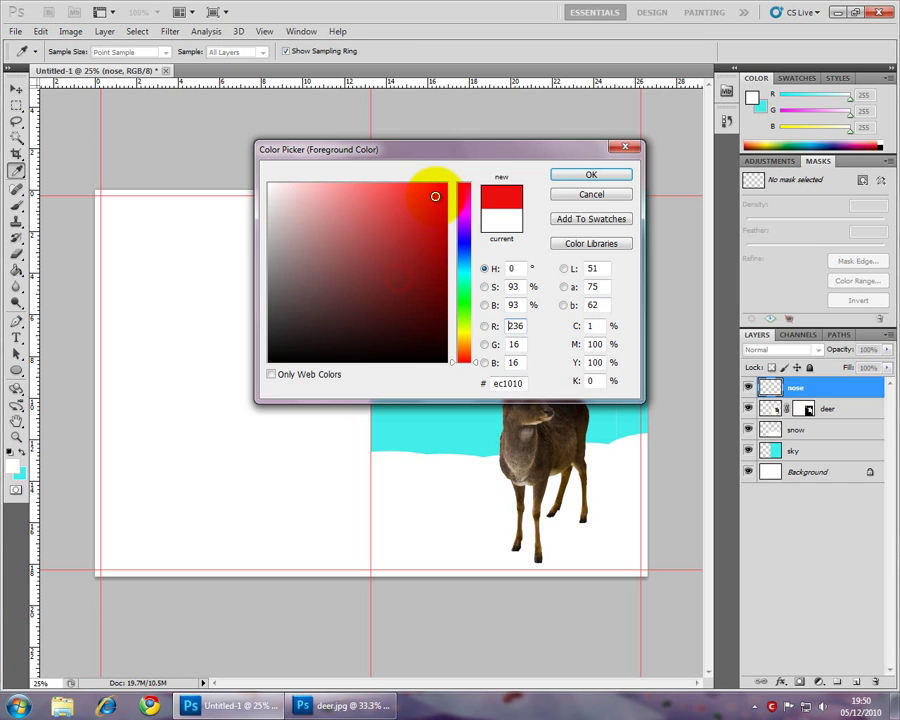
{"action": "left_click_drag", "start_coordinate": [436, 196], "coordinate": [566, 196]}
{"action": "left_click", "coordinate": [590, 175]}
{"action": "key", "text": "b"}
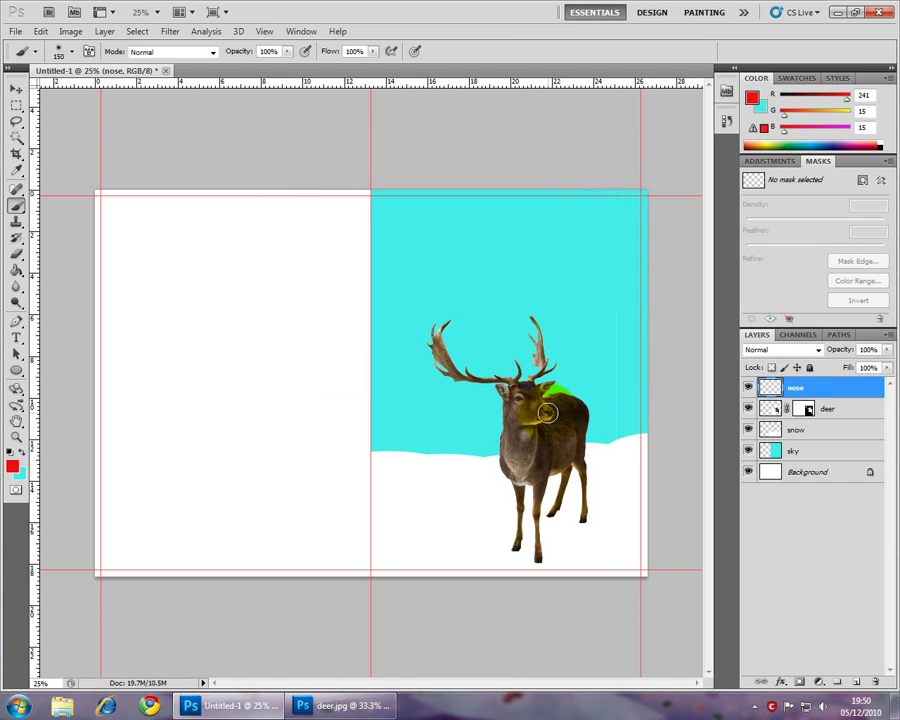
{"action": "left_click", "coordinate": [551, 413]}
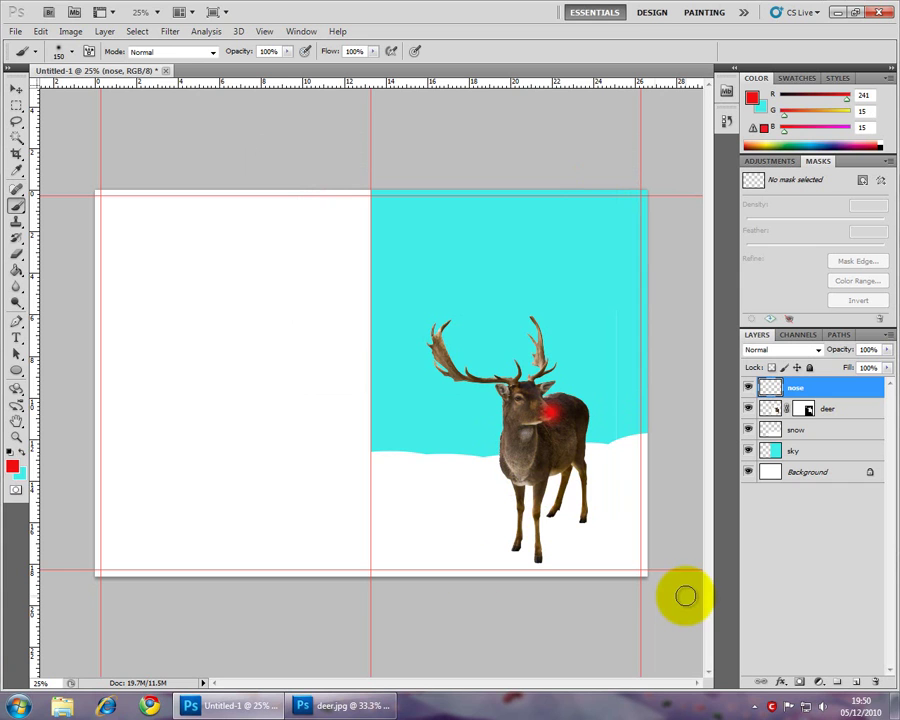
Step: Reset the colours and touch up the nose spot with a much smaller brush
{"action": "left_click", "coordinate": [9, 451]}
{"action": "left_click", "coordinate": [20, 451]}
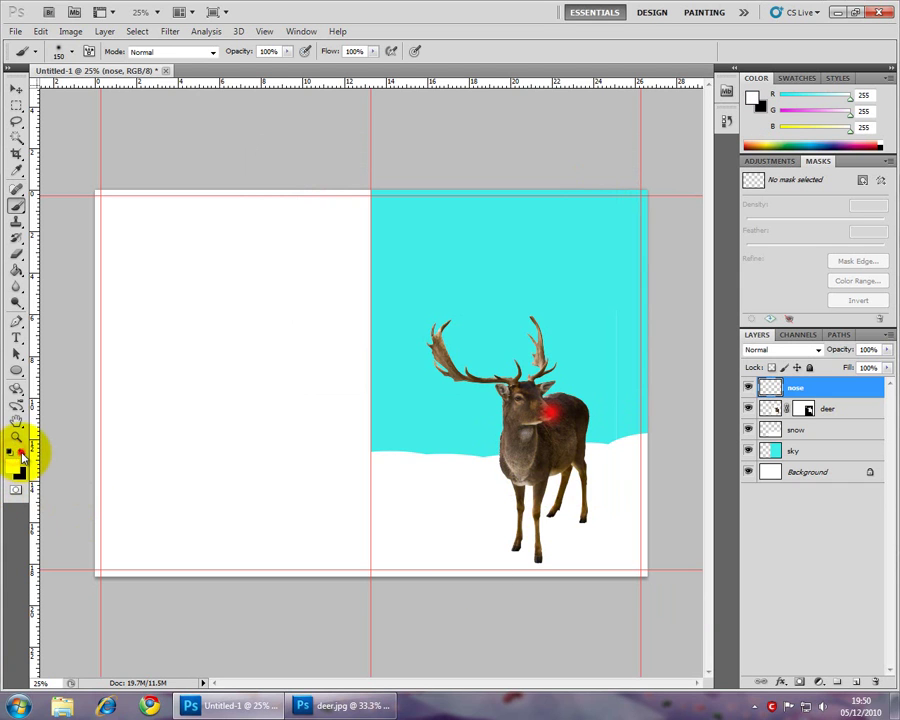
{"action": "key", "text": "bracketleft"}
{"action": "key", "text": "bracketleft"}
{"action": "key", "text": "bracketleft"}
{"action": "key", "text": "bracketleft"}
{"action": "key", "text": "bracketleft"}
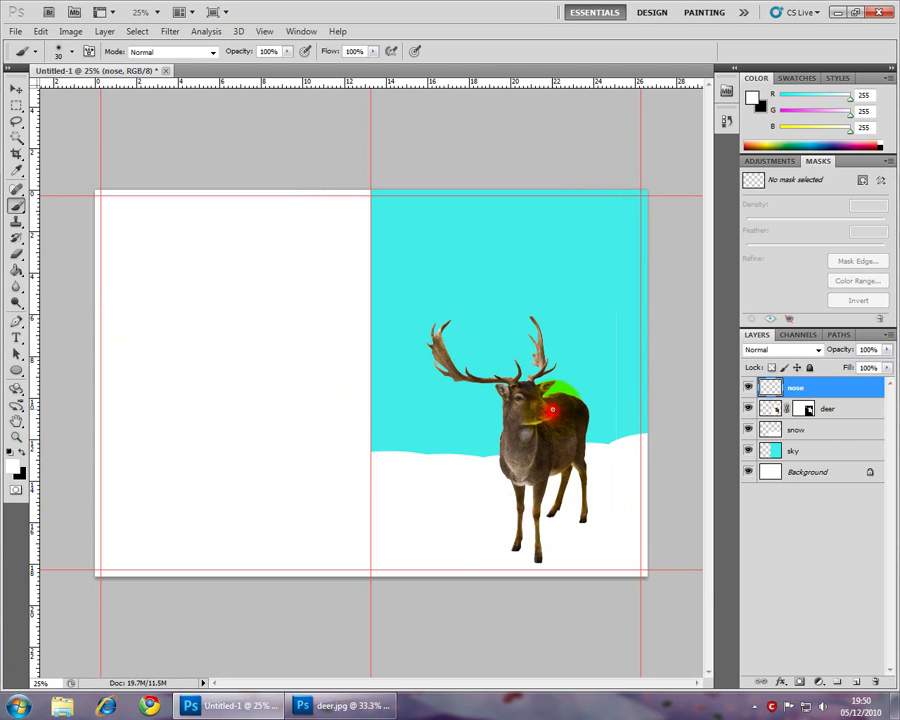
{"action": "left_click", "coordinate": [551, 409]}
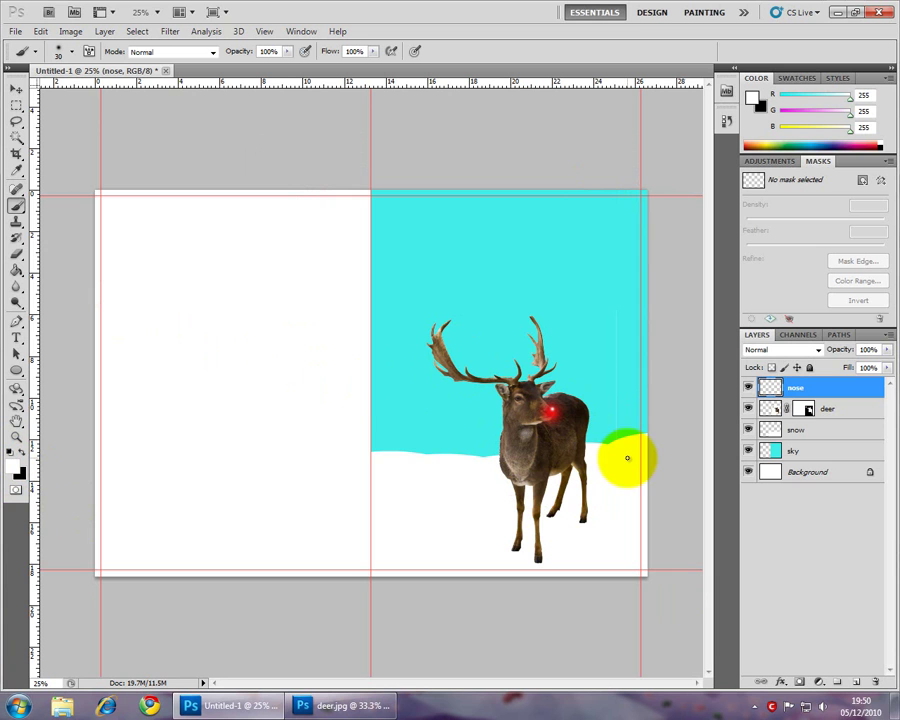
Step: Link the nose and deer layers, then move and slightly resize them together
{"action": "left_click", "coordinate": [852, 408], "text": "shift"}
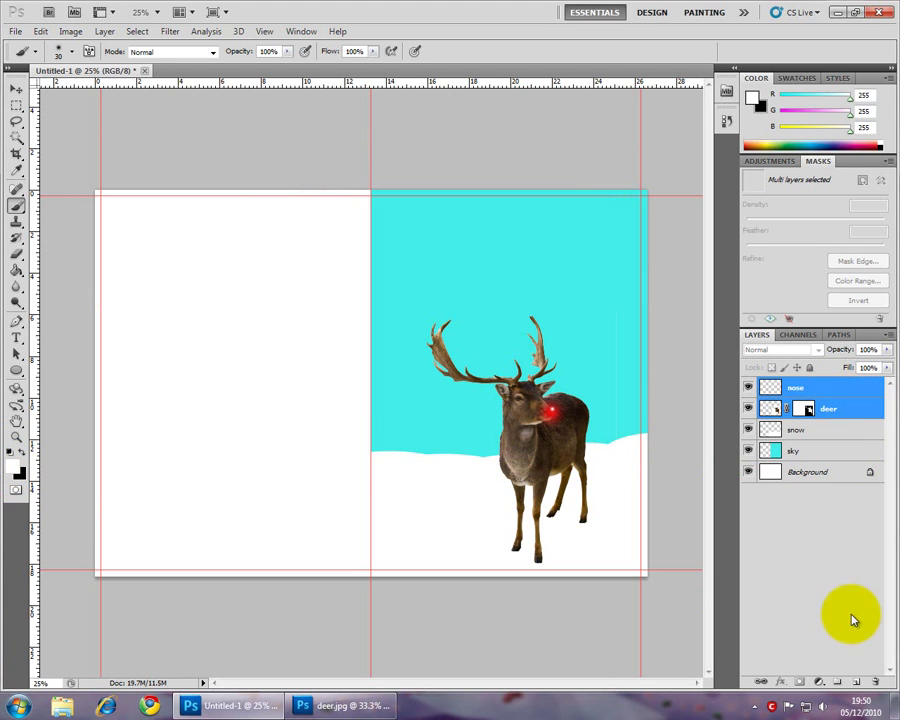
{"action": "left_click", "coordinate": [762, 682]}
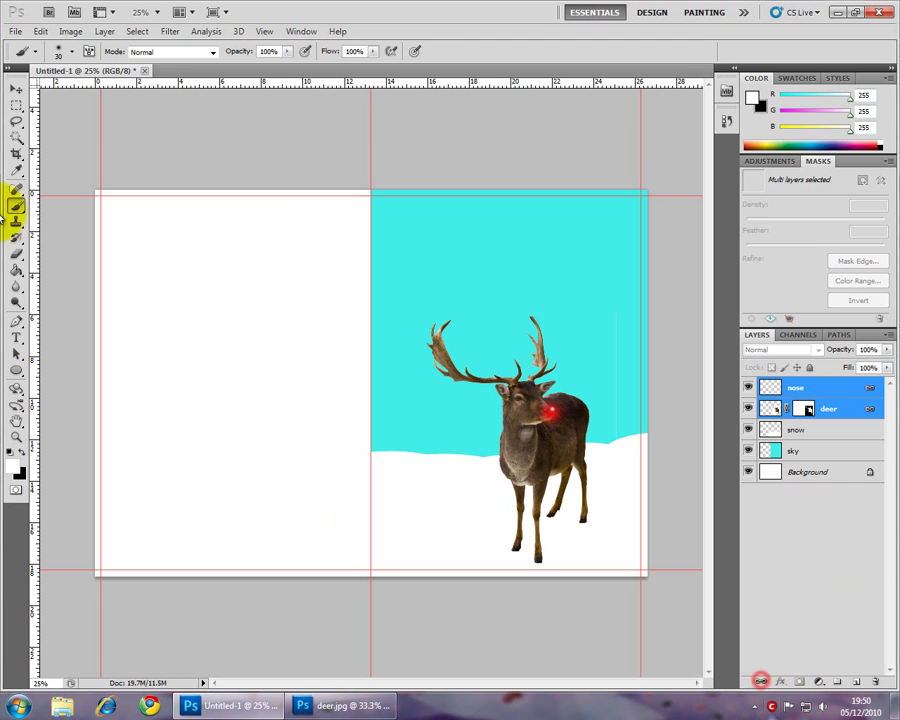
{"action": "left_click", "coordinate": [17, 90]}
{"action": "mouse_move", "coordinate": [594, 456]}
{"action": "left_mouse_down"}
{"action": "mouse_move", "coordinate": [514, 430]}
{"action": "mouse_move", "coordinate": [596, 506]}
{"action": "mouse_move", "coordinate": [587, 471]}
{"action": "left_mouse_up"}
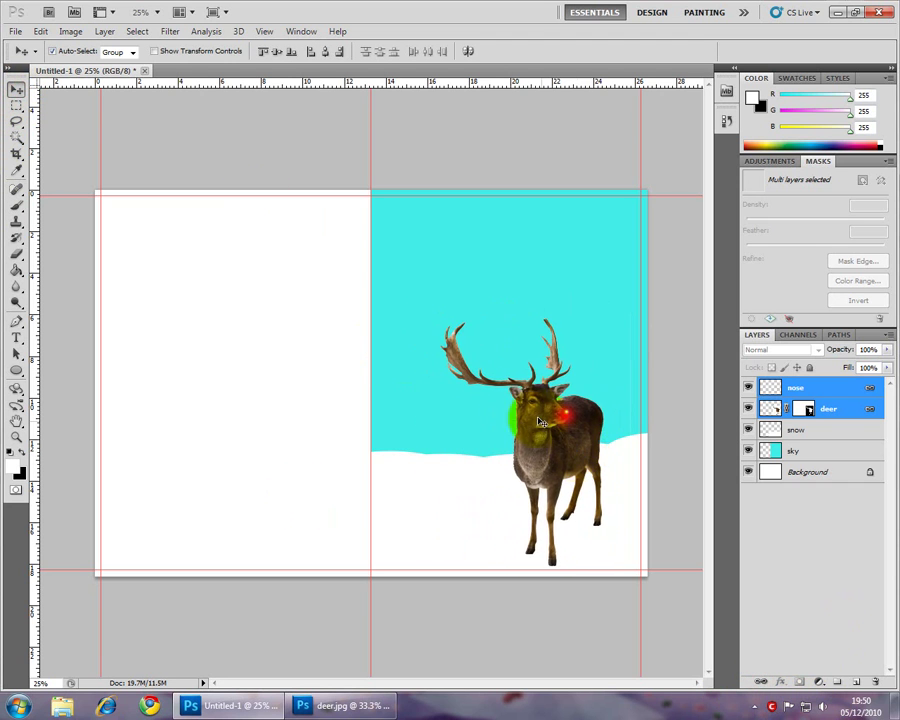
{"action": "left_click", "coordinate": [155, 51]}
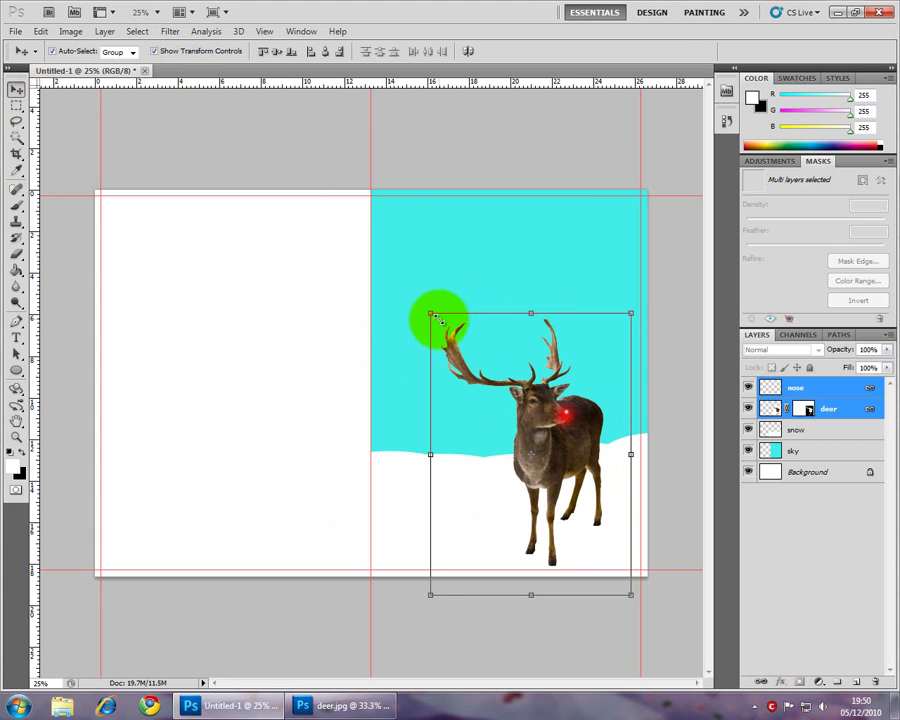
{"action": "mouse_move", "coordinate": [425, 307]}
{"action": "left_mouse_down"}
{"action": "mouse_move", "coordinate": [281, 203]}
{"action": "mouse_move", "coordinate": [432, 378]}
{"action": "mouse_move", "coordinate": [412, 334]}
{"action": "mouse_move", "coordinate": [424, 313]}
{"action": "left_mouse_up"}
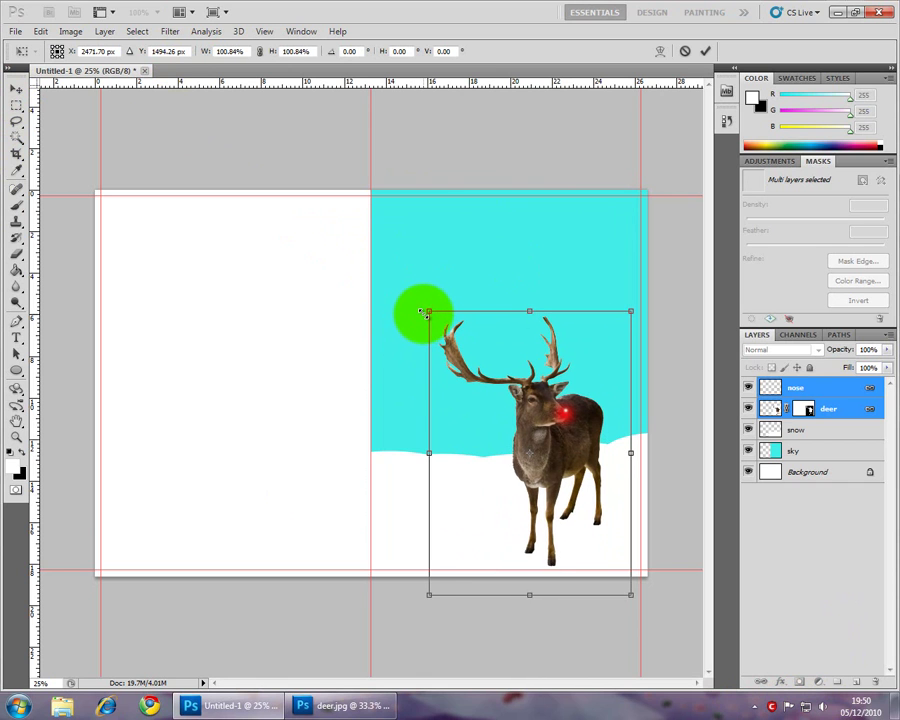
{"action": "key", "text": "Return"}
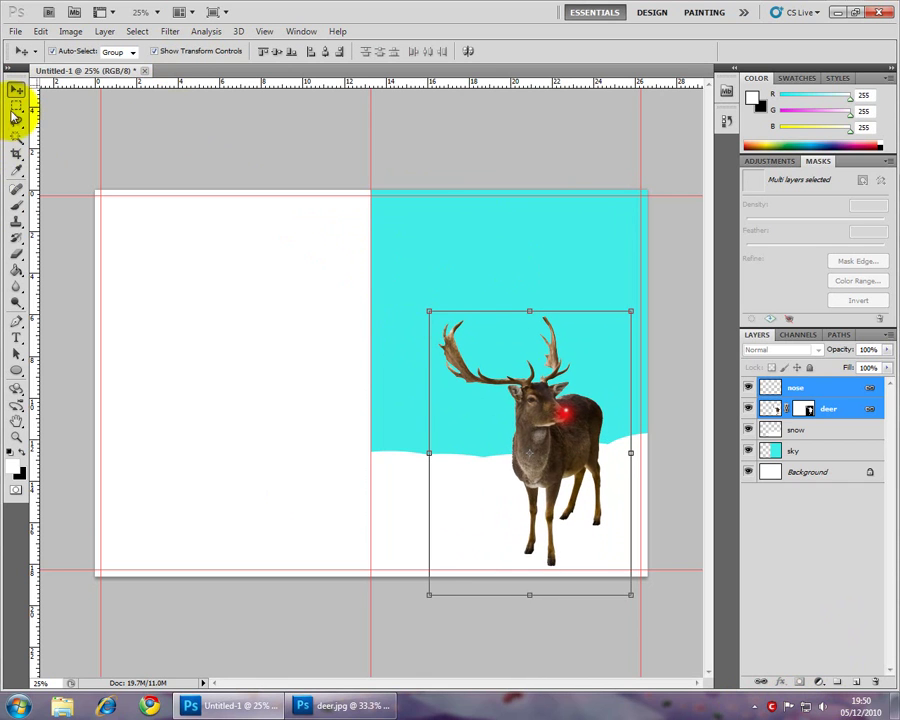
{"action": "left_click", "coordinate": [153, 52]}
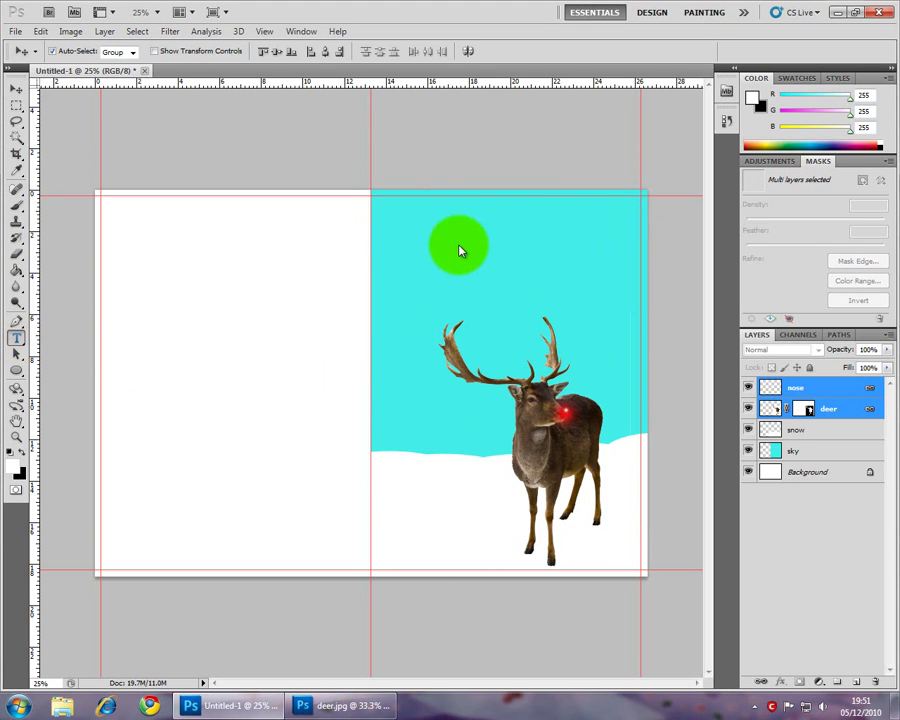
Step: Type a white 'Merry Christmas' heading and move it fully into the sky
{"action": "left_click", "coordinate": [4, 476]}
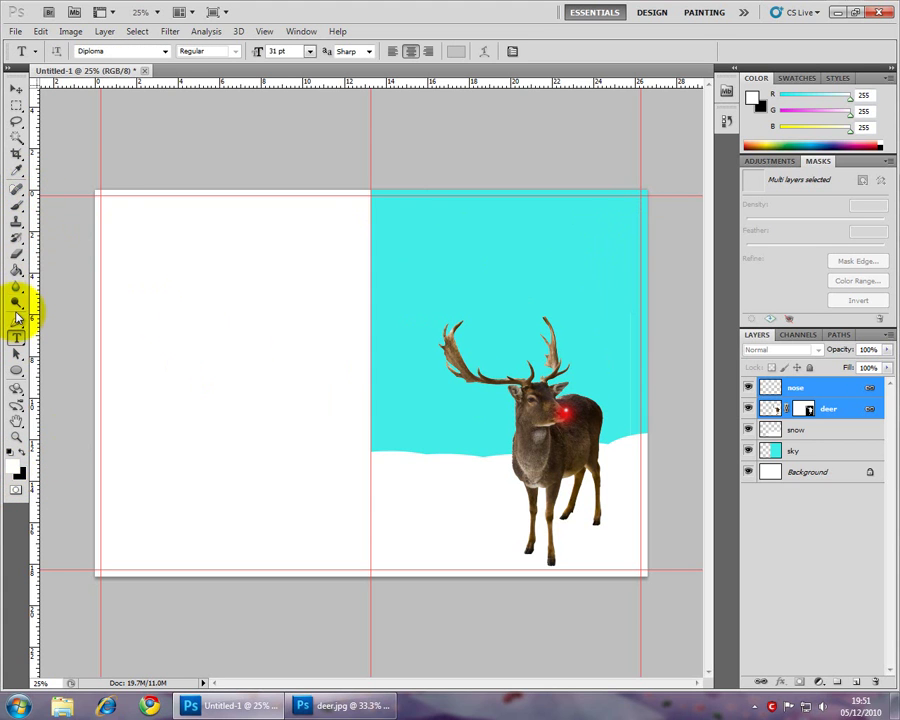
{"action": "left_click", "coordinate": [456, 52]}
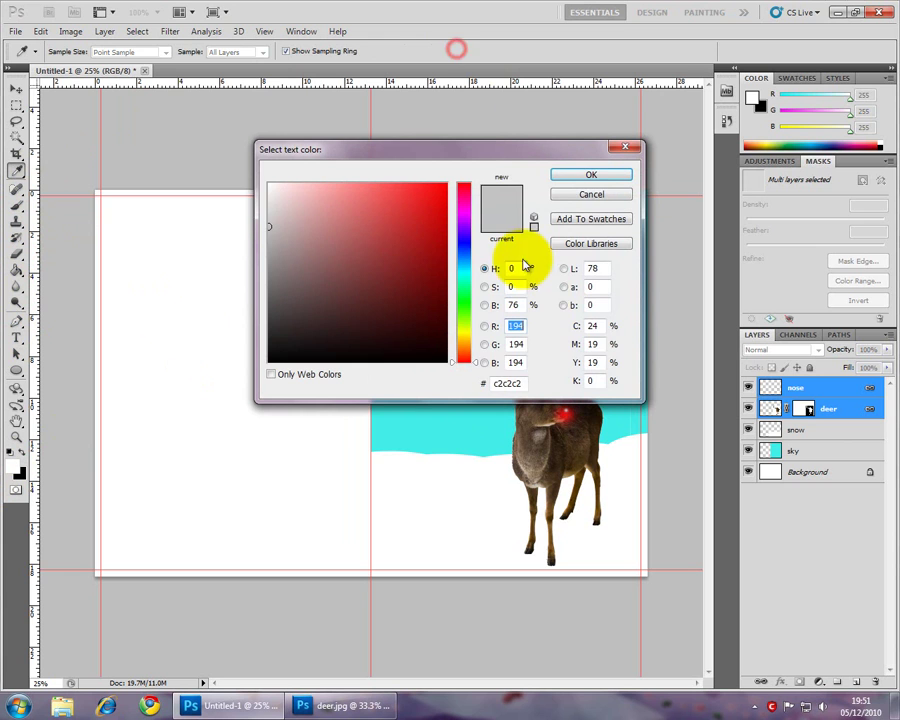
{"action": "left_click", "coordinate": [218, 192]}
{"action": "left_click", "coordinate": [590, 177]}
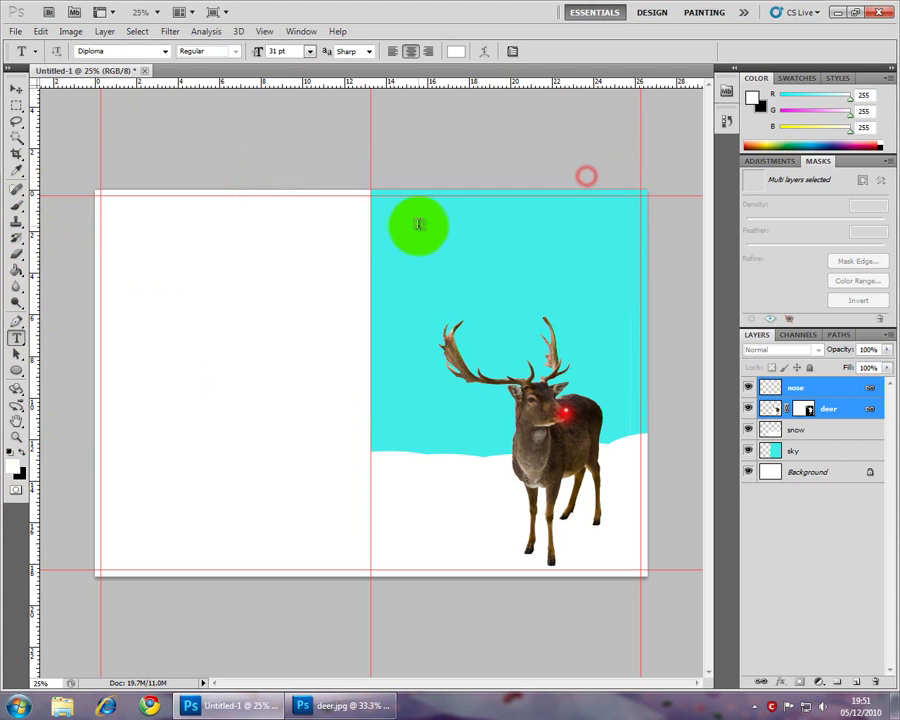
{"action": "left_click", "coordinate": [399, 252]}
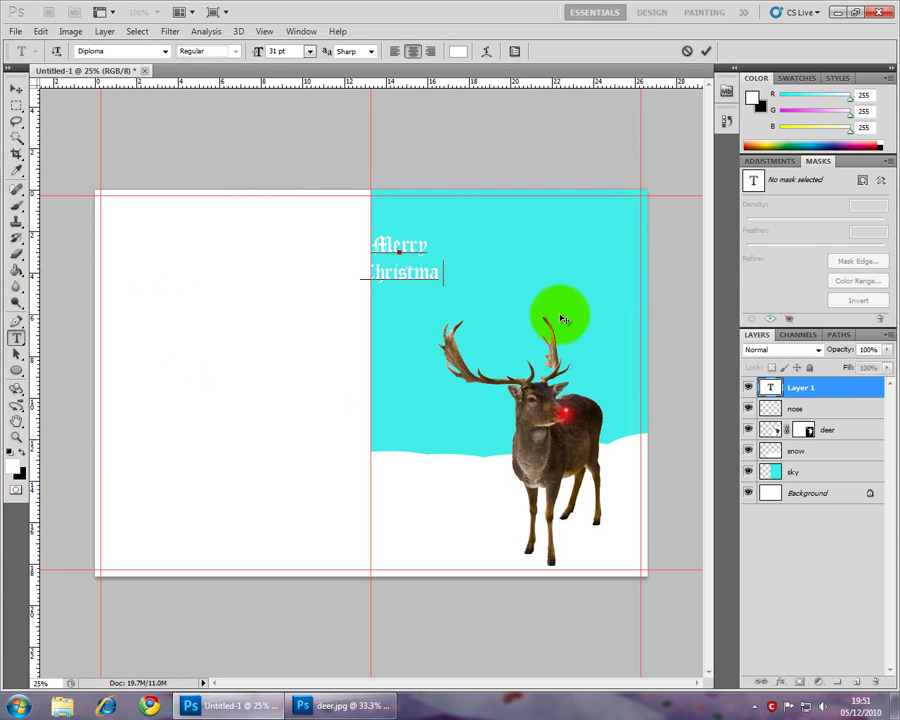
{"action": "left_click", "coordinate": [16, 88]}
{"action": "left_click_drag", "start_coordinate": [402, 245], "coordinate": [440, 229]}
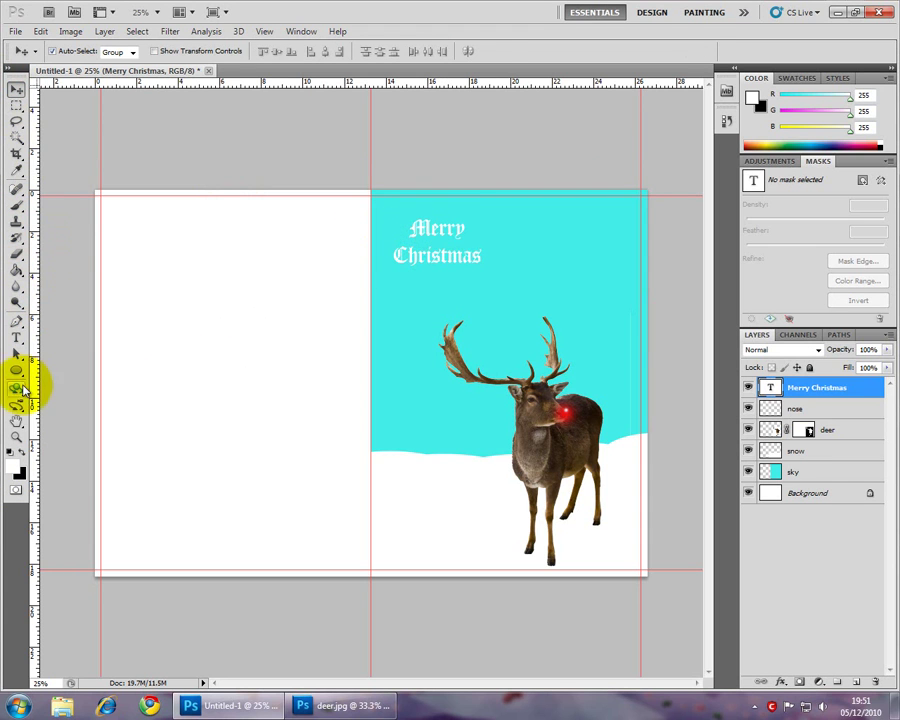
Step: Set the heading to 72 pt, left-aligned, and nudge it slightly left and down
{"action": "left_click", "coordinate": [15, 339]}
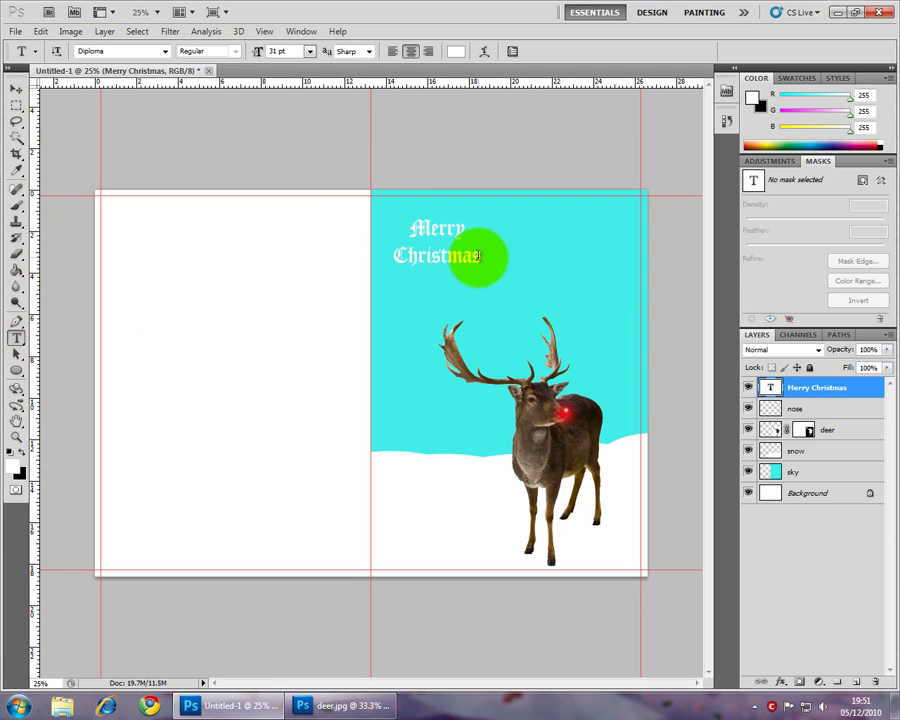
{"action": "left_click_drag", "start_coordinate": [478, 256], "coordinate": [392, 197]}
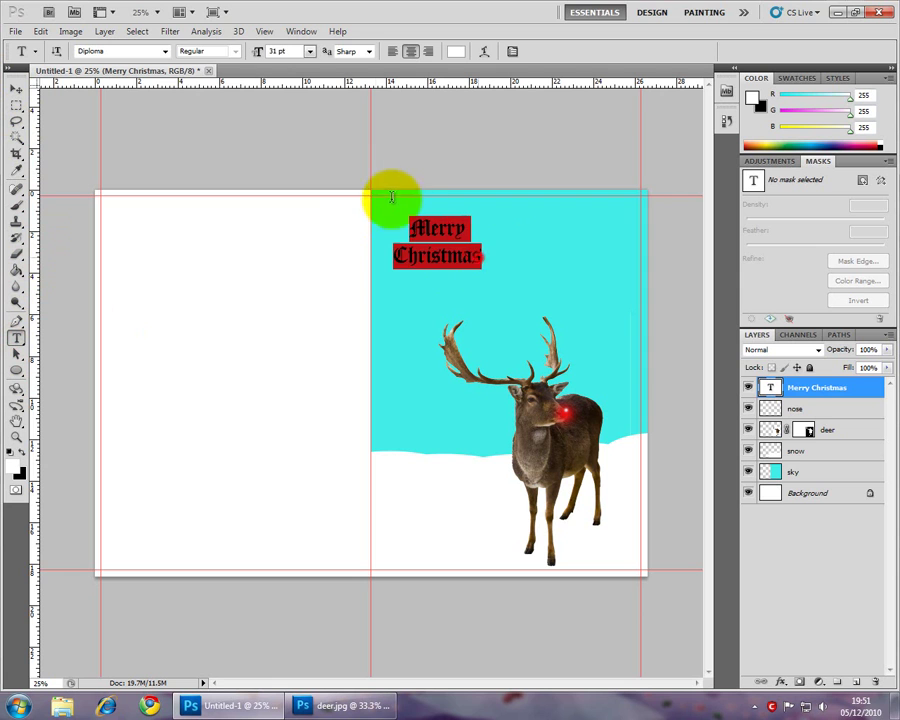
{"action": "left_click", "coordinate": [311, 52]}
{"action": "left_click", "coordinate": [311, 291]}
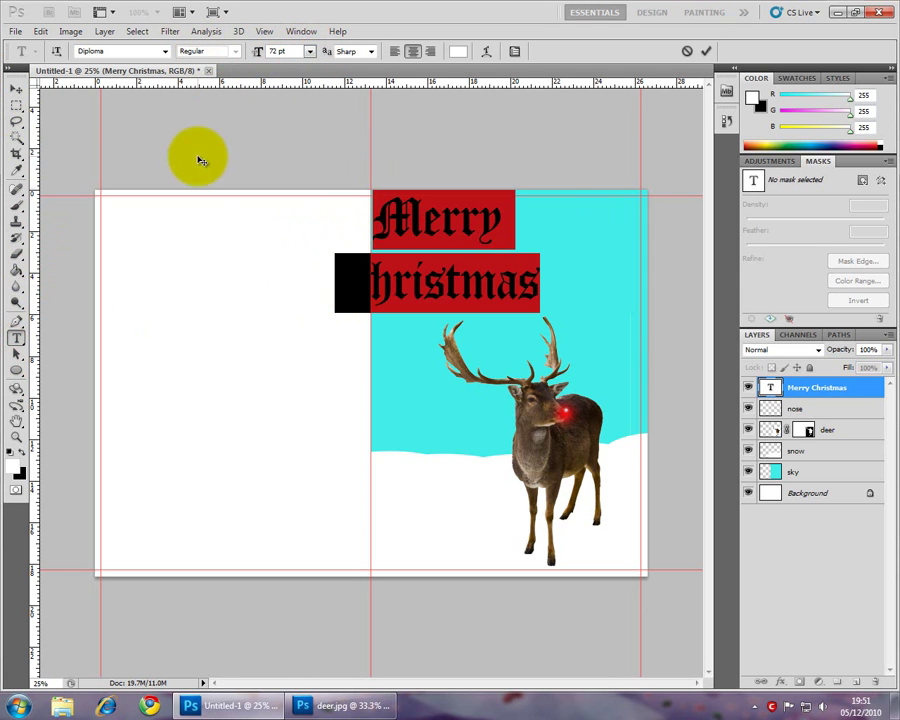
{"action": "left_click", "coordinate": [395, 51]}
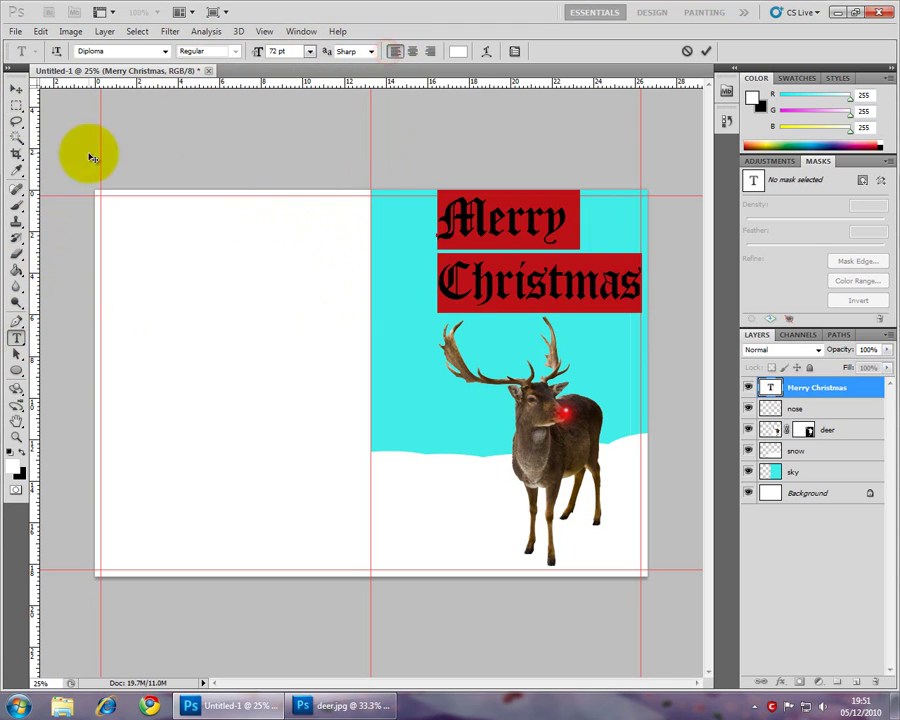
{"action": "left_click", "coordinate": [16, 89]}
{"action": "left_click_drag", "start_coordinate": [510, 281], "coordinate": [430, 297]}
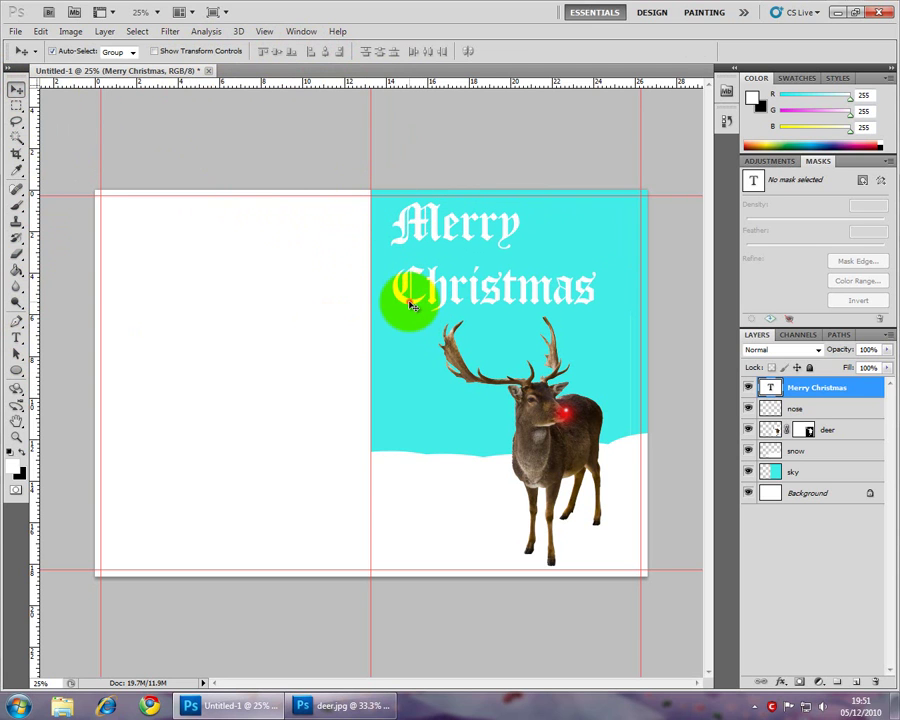
{"action": "left_click_drag", "start_coordinate": [408, 301], "coordinate": [407, 303]}
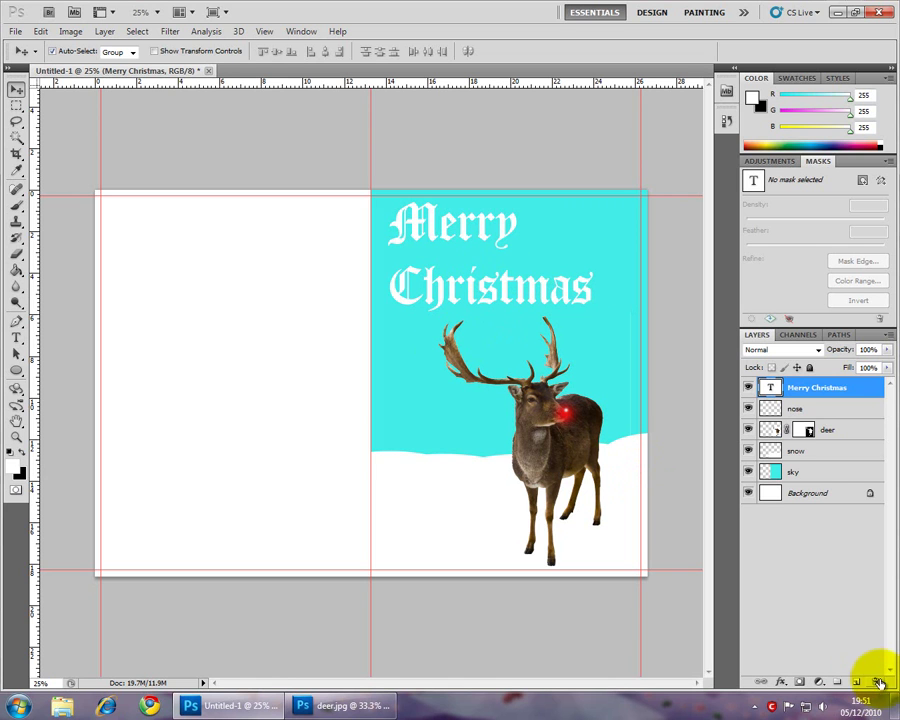
Step: Give the Merry Christmas text layer a default Stroke outline and a Drop Shadow effect
{"action": "left_click", "coordinate": [781, 682]}
{"action": "left_click", "coordinate": [802, 671]}
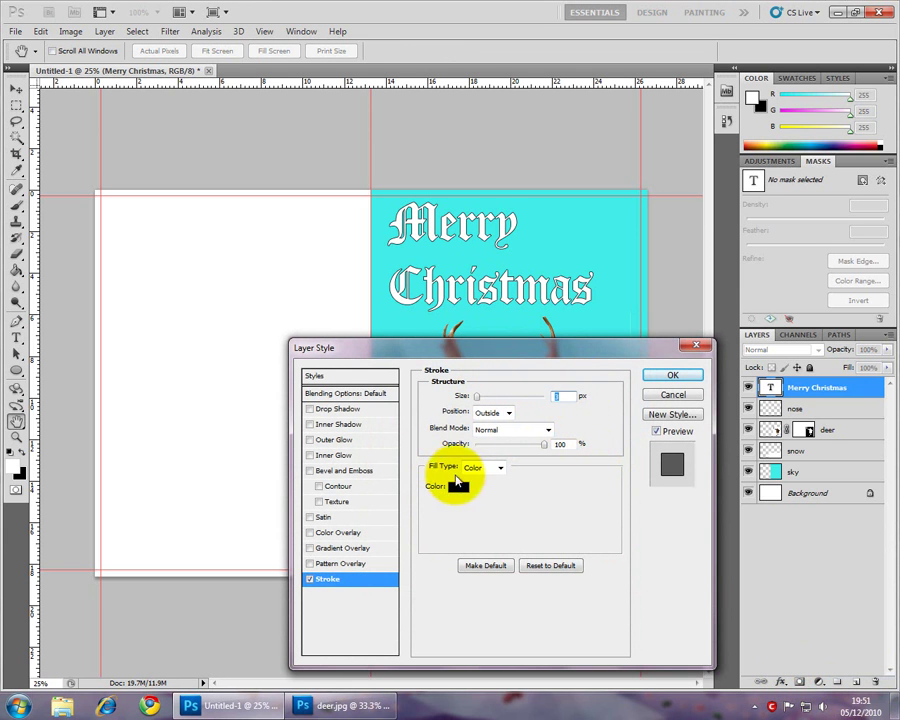
{"action": "left_click", "coordinate": [686, 376]}
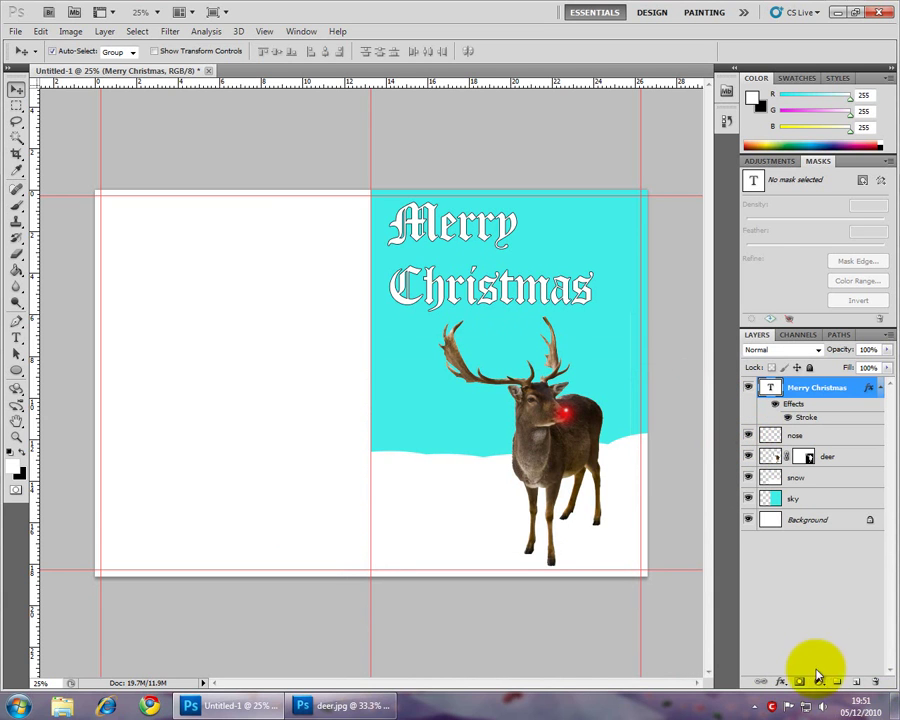
{"action": "left_click", "coordinate": [783, 684]}
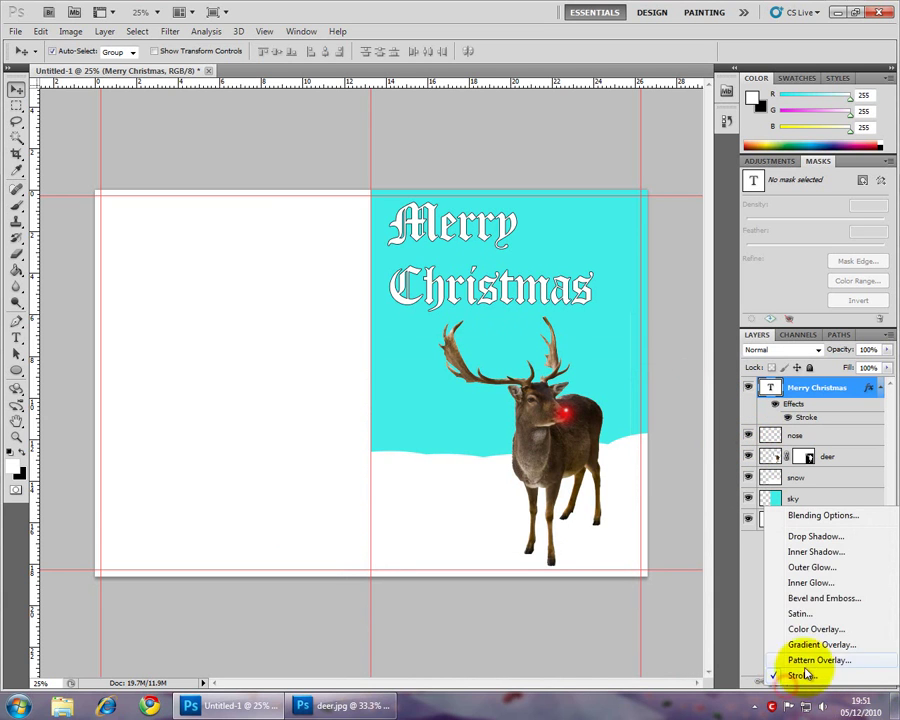
{"action": "left_click", "coordinate": [815, 536]}
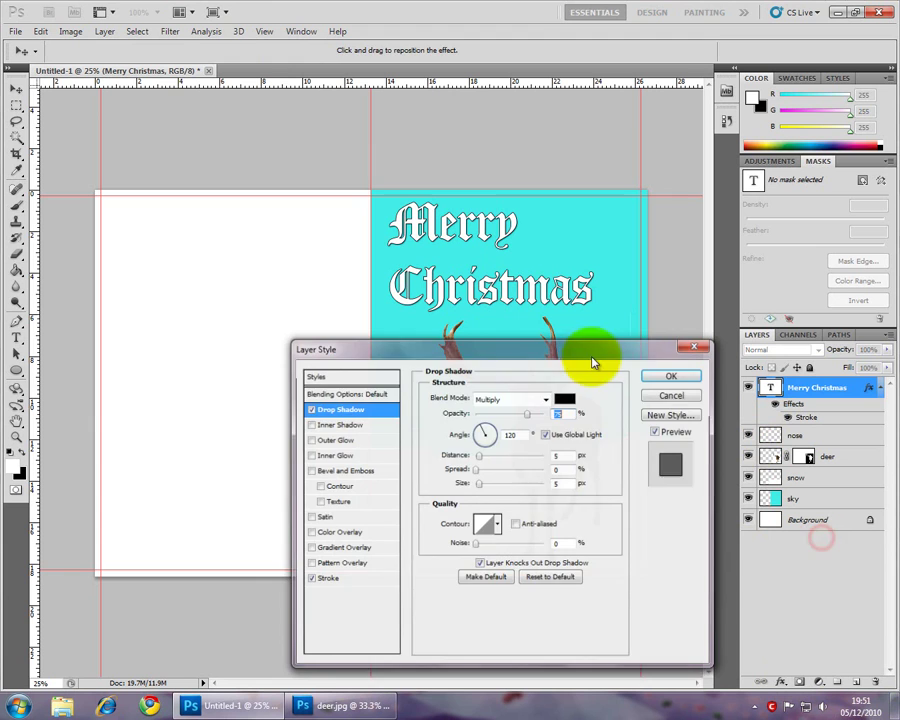
{"action": "left_click", "coordinate": [679, 373]}
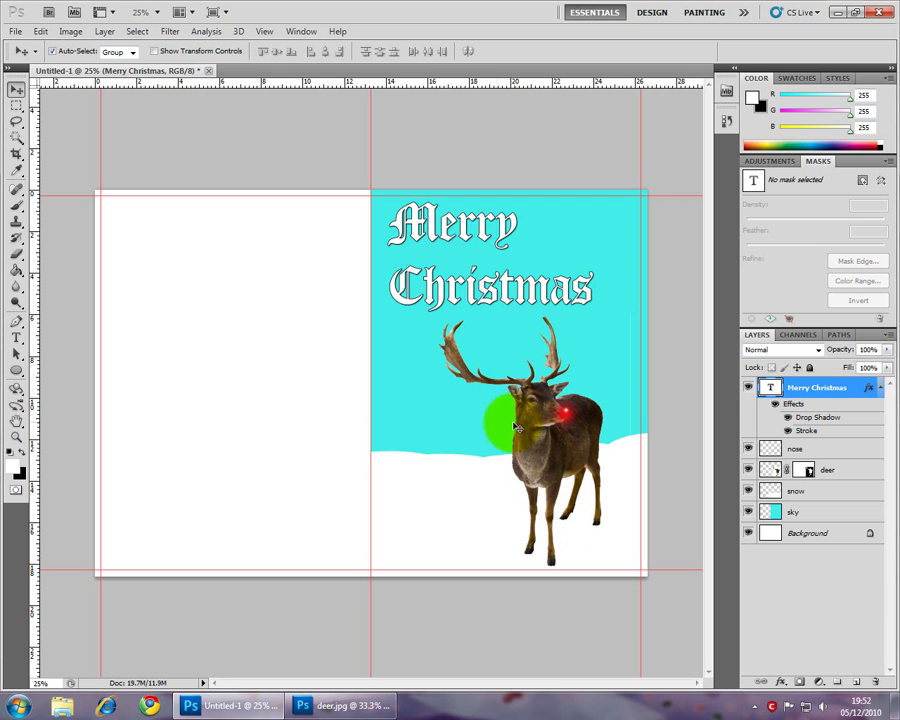
Step: Add a new empty snow layer and append the Assorted Brushes library, using a 20 px tip
{"action": "left_click", "coordinate": [837, 681]}
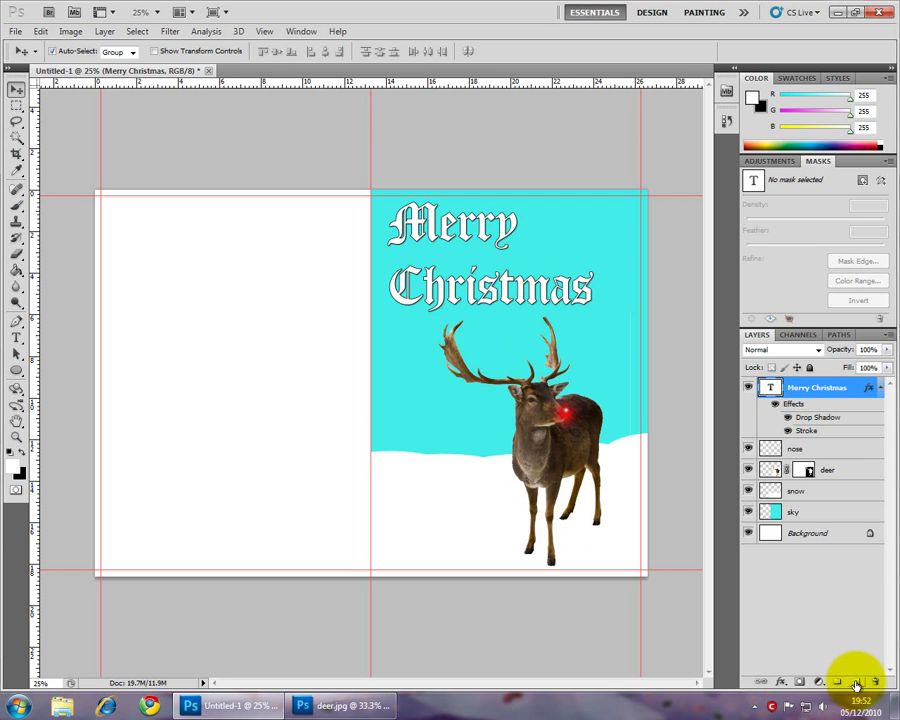
{"action": "left_click", "coordinate": [855, 682]}
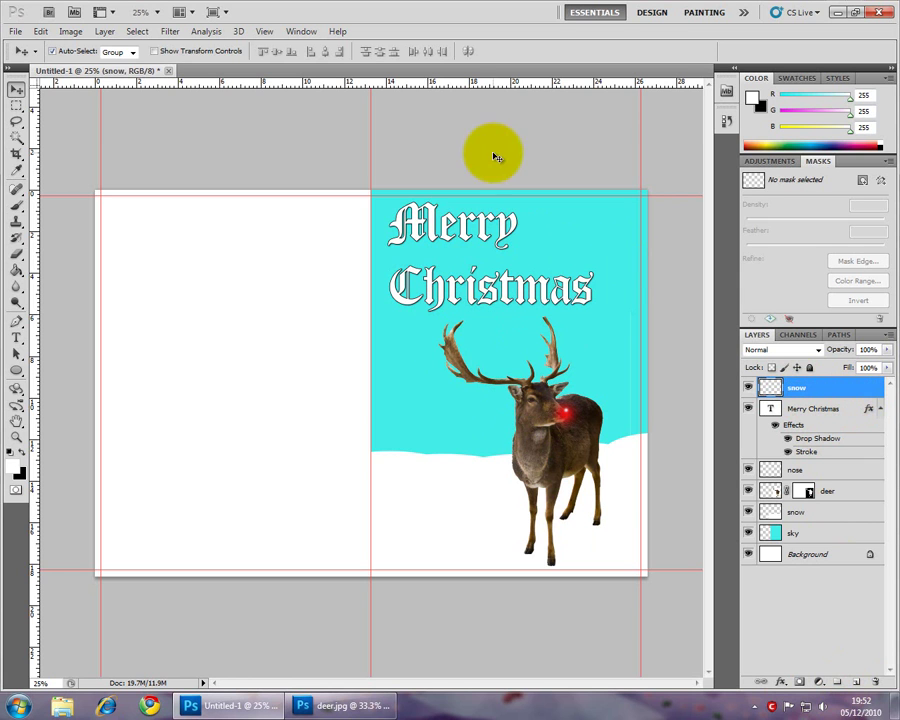
{"action": "left_click", "coordinate": [17, 207]}
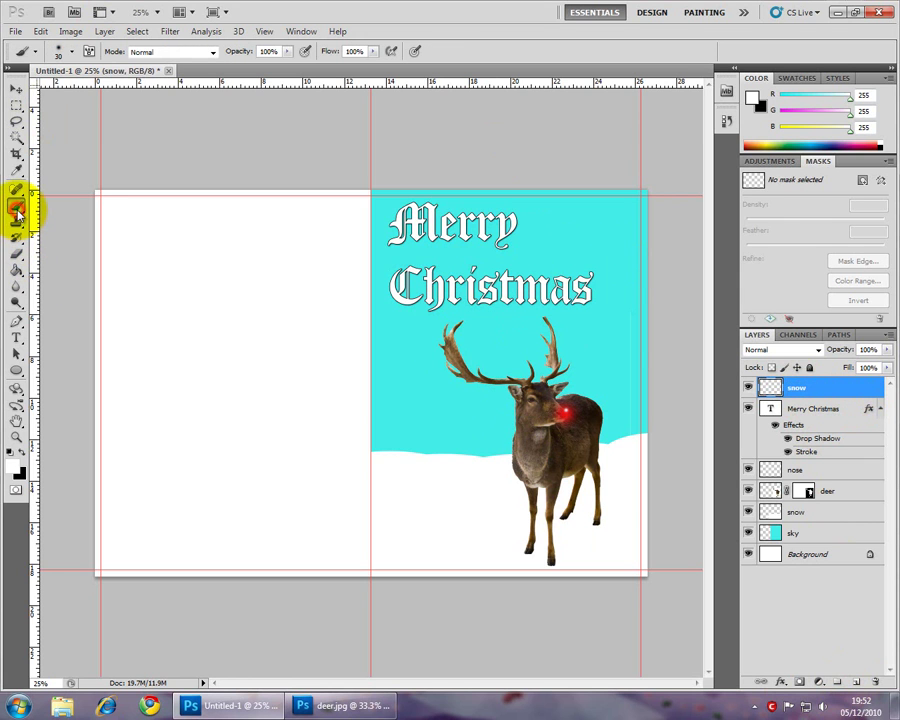
{"action": "left_click", "coordinate": [72, 51]}
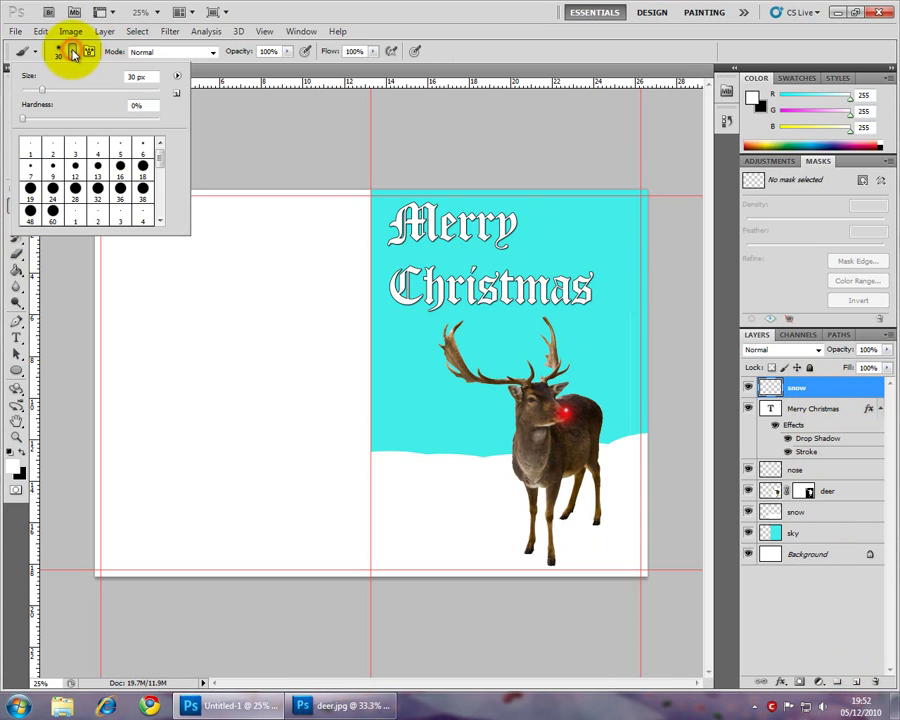
{"action": "left_click", "coordinate": [179, 76]}
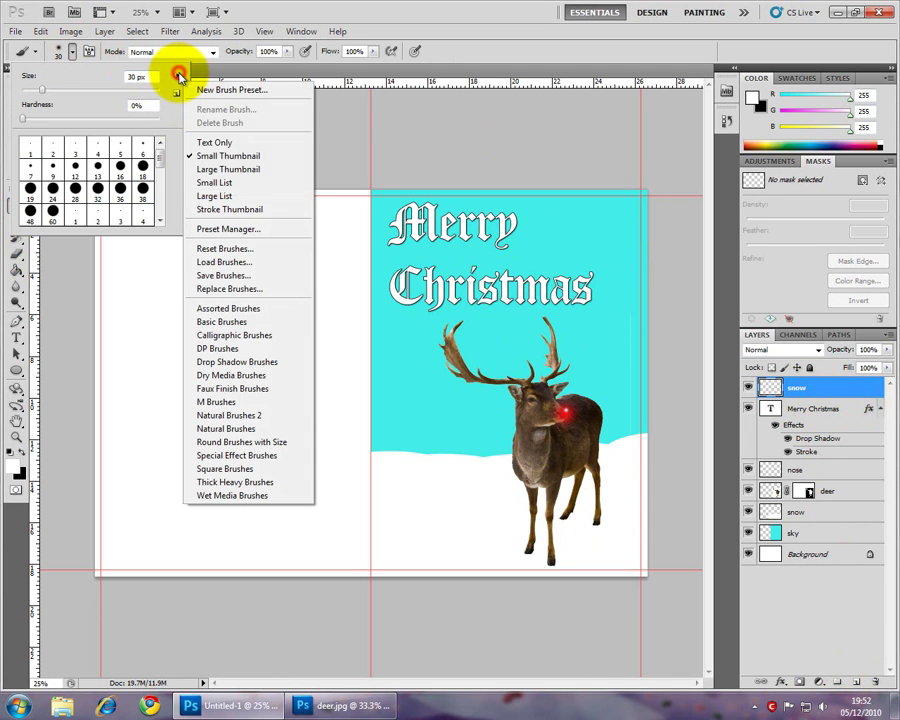
{"action": "left_click", "coordinate": [258, 313]}
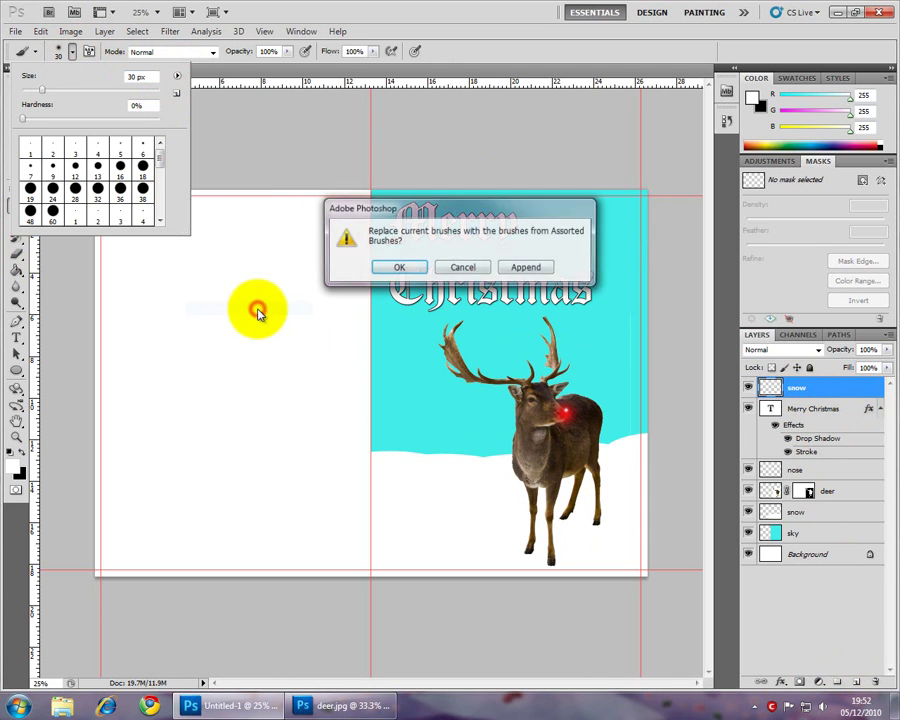
{"action": "left_click", "coordinate": [519, 268]}
{"action": "left_click_drag", "start_coordinate": [165, 158], "coordinate": [163, 218]}
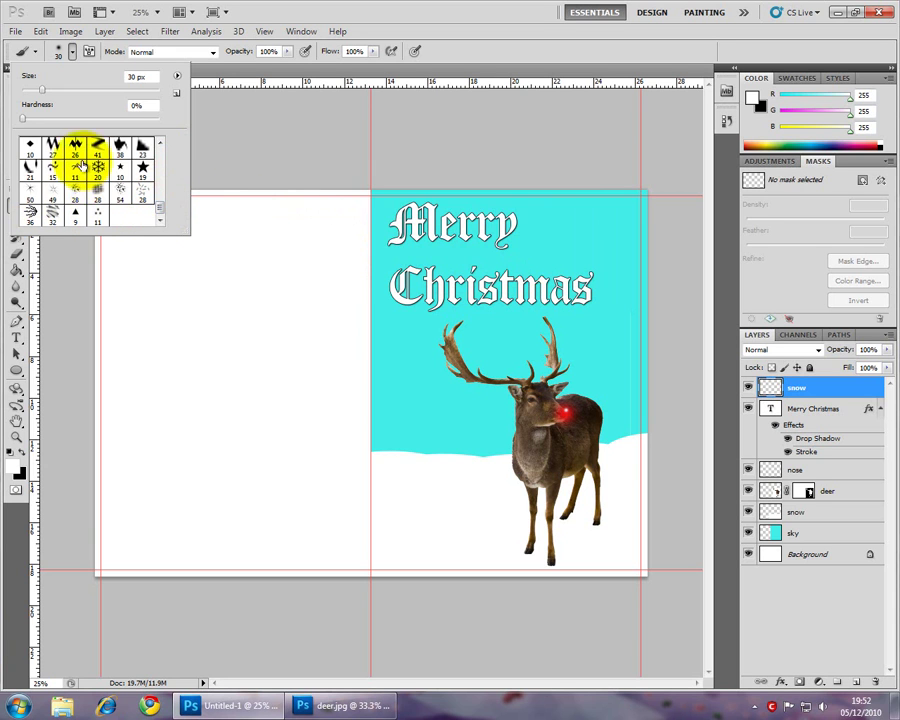
Step: Stamp large white snowflakes around the sky beside Merry Christmas and the reindeer
{"action": "left_click", "coordinate": [334, 9]}
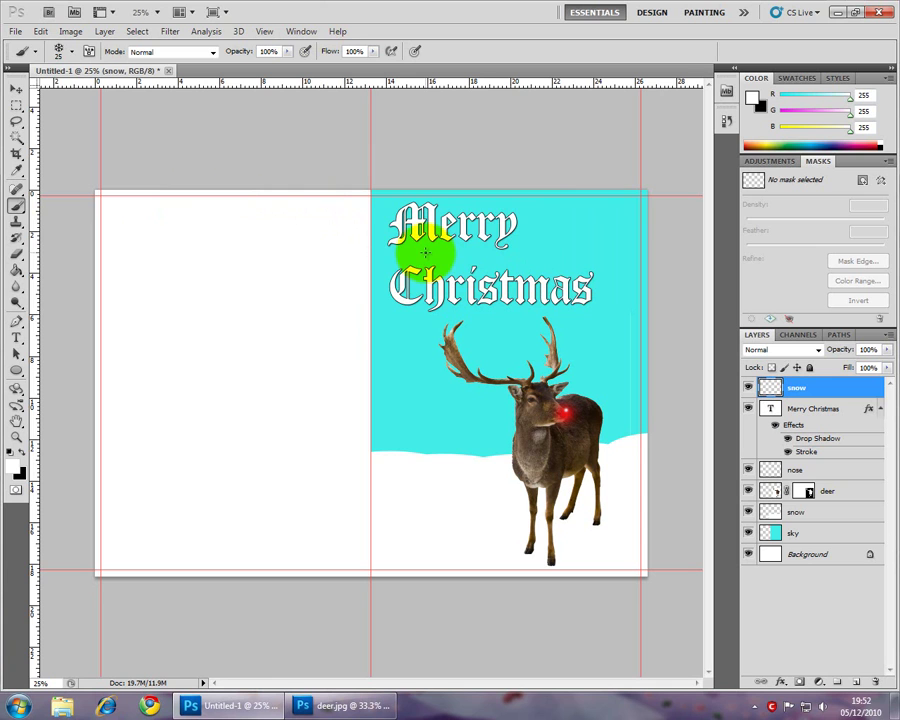
{"action": "key", "text": "bracketleft"}
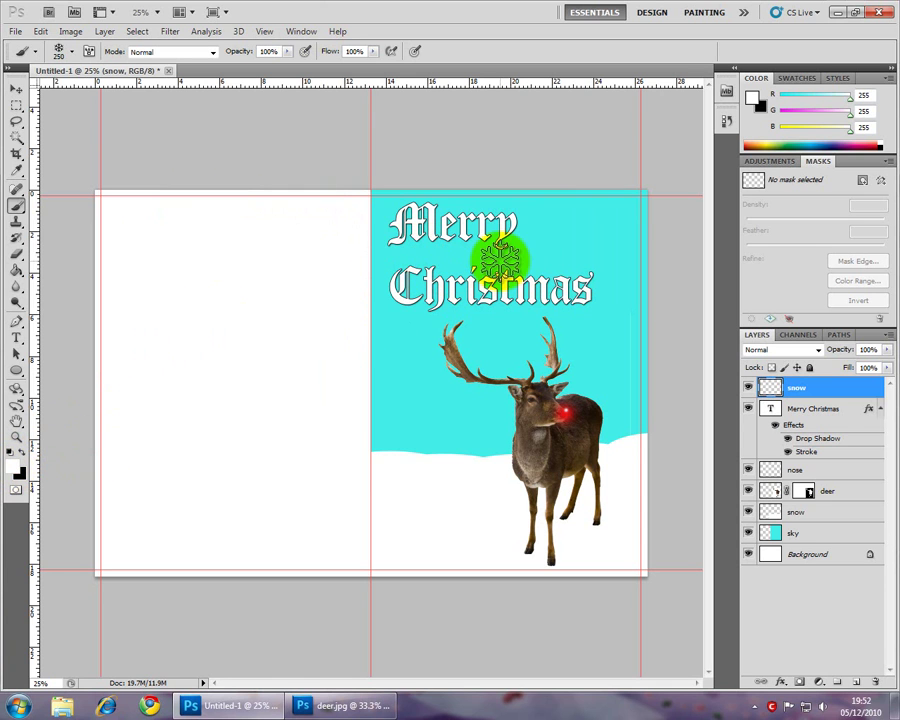
{"action": "mouse_move", "coordinate": [400, 218]}
{"action": "left_mouse_down"}
{"action": "mouse_move", "coordinate": [466, 257]}
{"action": "mouse_move", "coordinate": [506, 305]}
{"action": "mouse_move", "coordinate": [569, 327]}
{"action": "mouse_move", "coordinate": [485, 405]}
{"action": "left_mouse_up"}
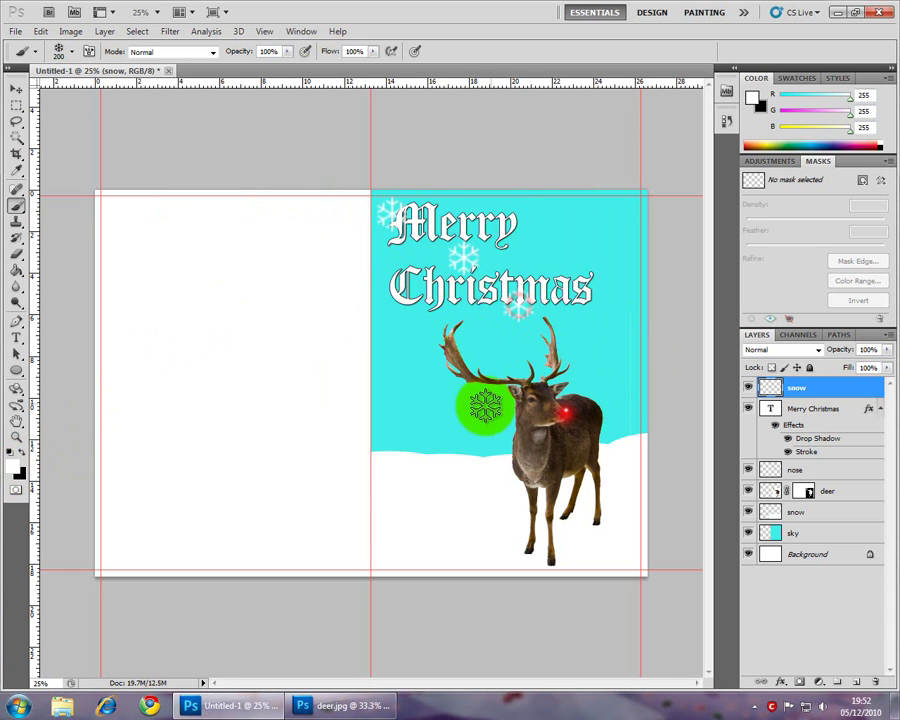
{"action": "left_click", "coordinate": [375, 358]}
{"action": "left_click", "coordinate": [640, 367]}
{"action": "left_click", "coordinate": [643, 193]}
{"action": "left_click", "coordinate": [606, 300]}
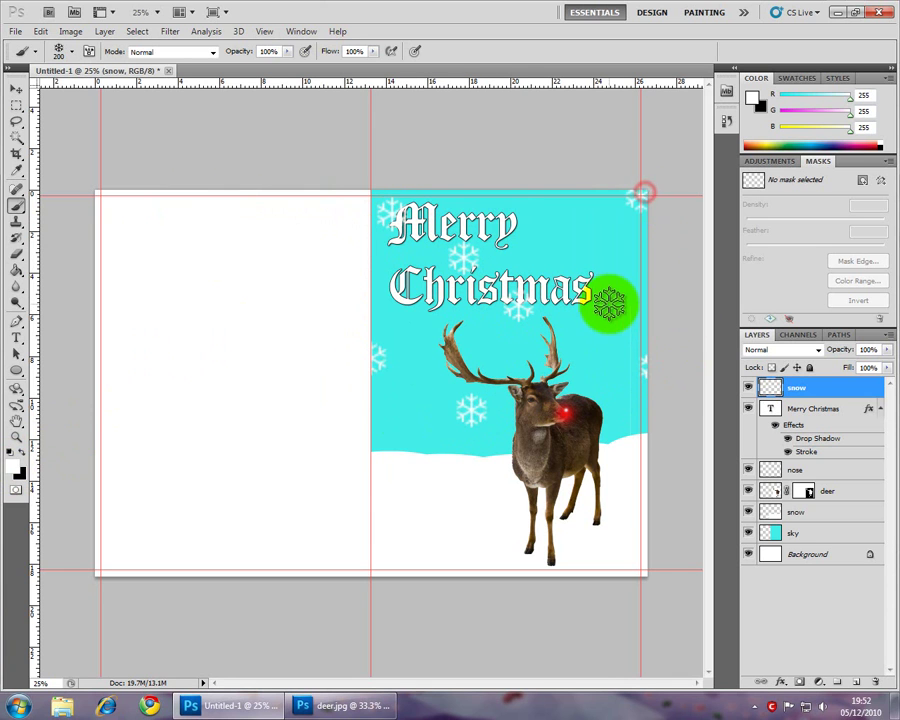
{"action": "left_click", "coordinate": [626, 430]}
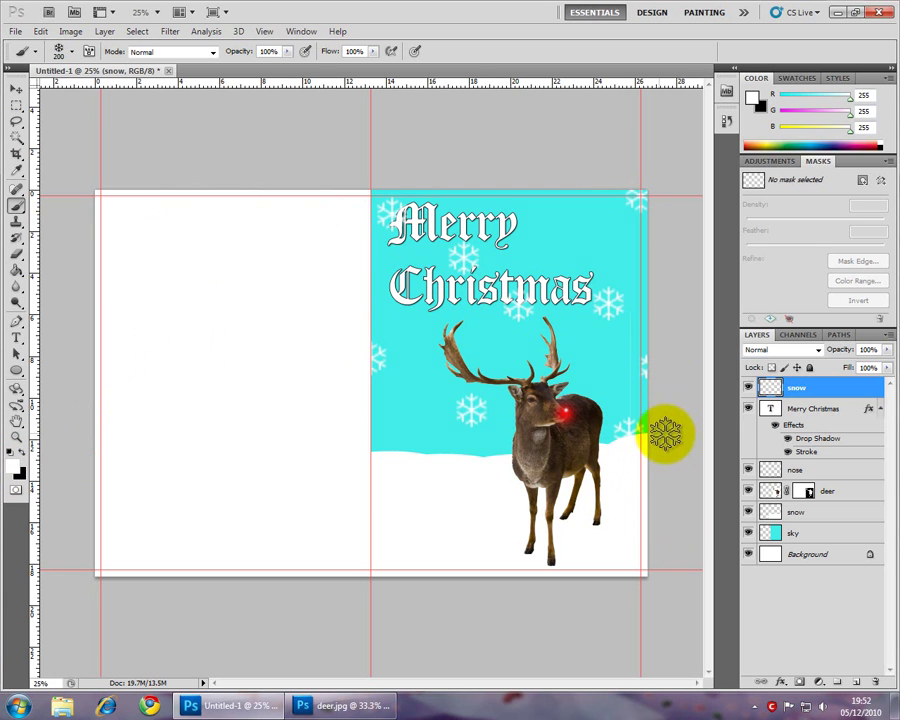
{"action": "left_click", "coordinate": [636, 245]}
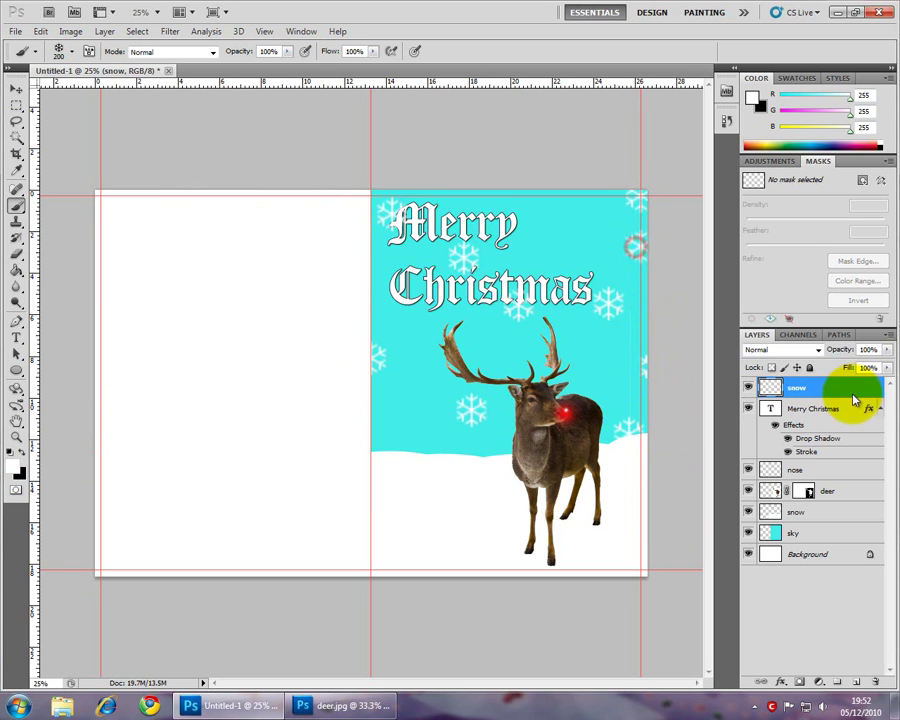
{"action": "left_click", "coordinate": [595, 225]}
{"action": "left_click", "coordinate": [602, 308]}
Step: Fill the sky with smaller snowflakes at 100, 60 and 40 px brush sizes
{"action": "key", "text": "bracketleft"}
{"action": "key", "text": "bracketleft"}
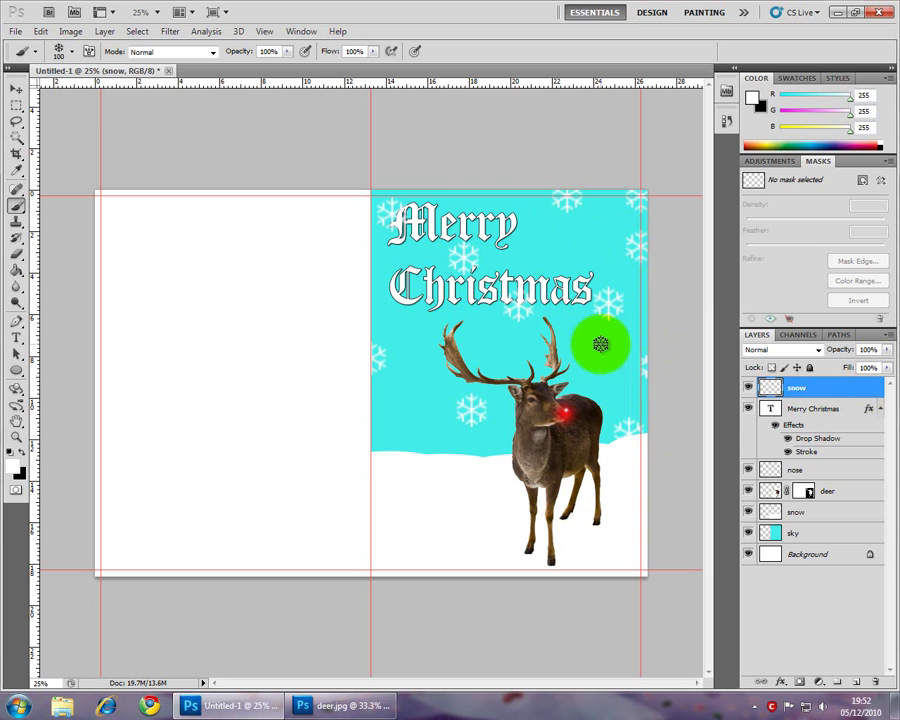
{"action": "left_click", "coordinate": [422, 375]}
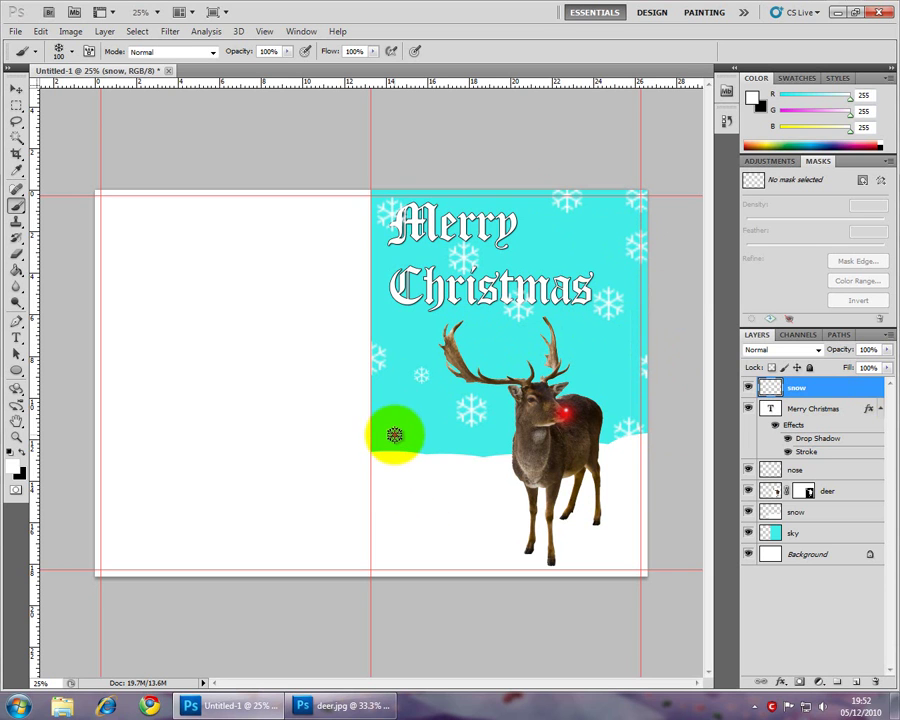
{"action": "left_click", "coordinate": [508, 347]}
{"action": "left_click", "coordinate": [393, 318]}
{"action": "left_click", "coordinate": [548, 254]}
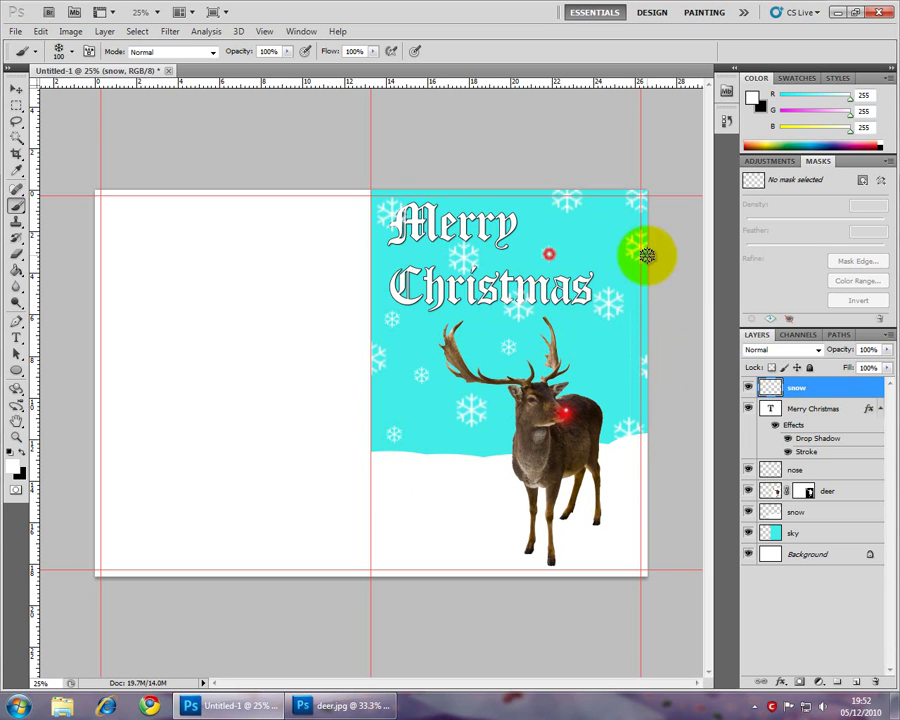
{"action": "left_click", "coordinate": [525, 203]}
{"action": "left_click", "coordinate": [459, 202]}
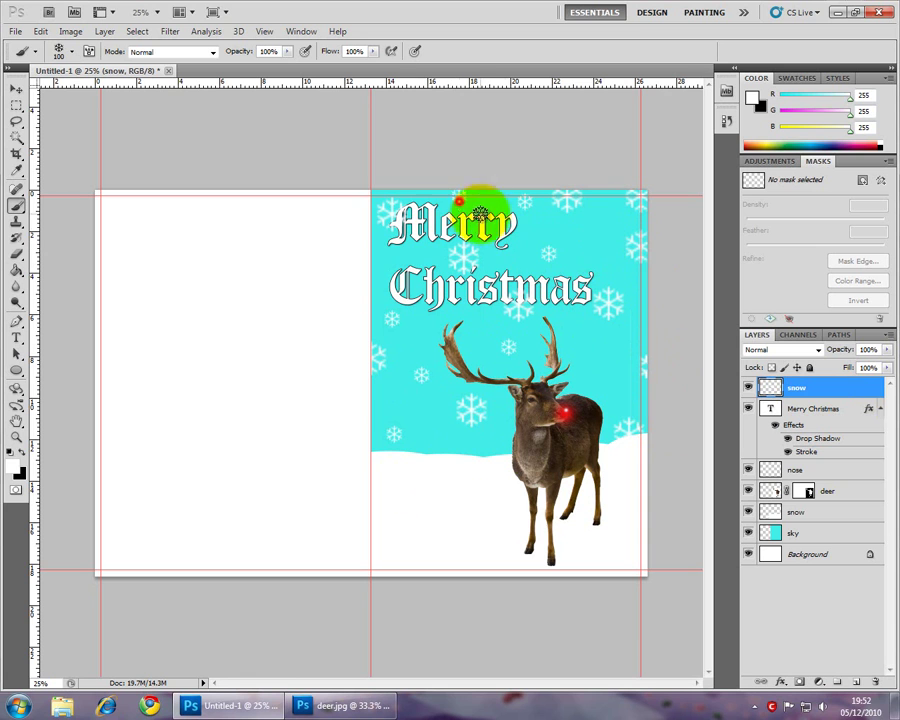
{"action": "key", "text": "bracketleft"}
{"action": "key", "text": "bracketleft"}
{"action": "key", "text": "bracketleft"}
{"action": "key", "text": "bracketleft"}
{"action": "left_click", "coordinate": [601, 376]}
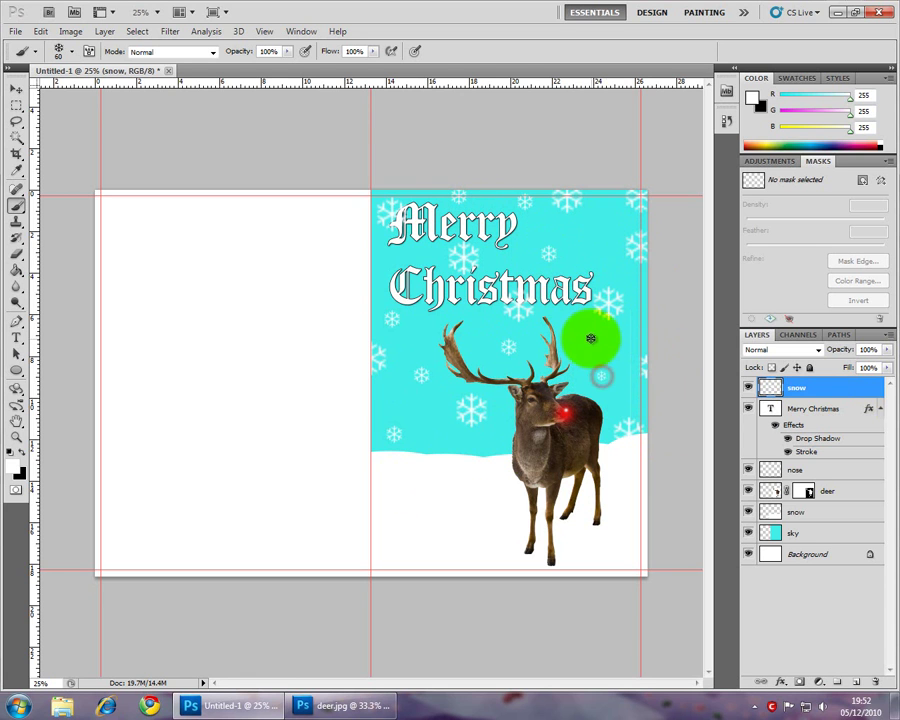
{"action": "left_click", "coordinate": [416, 414]}
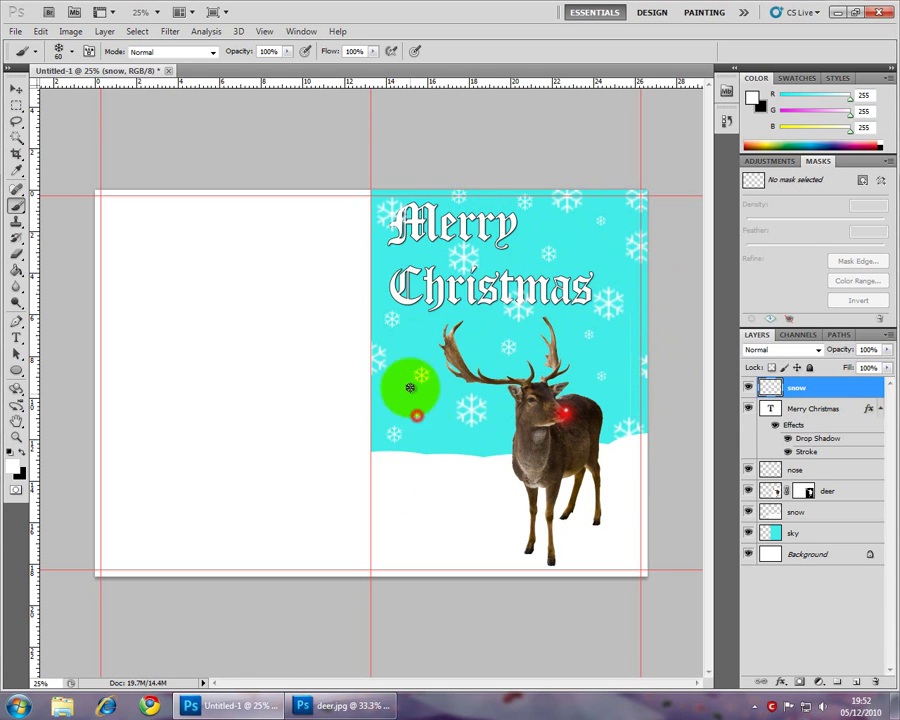
{"action": "key", "text": "bracketleft"}
{"action": "key", "text": "bracketleft"}
{"action": "left_click", "coordinate": [599, 240]}
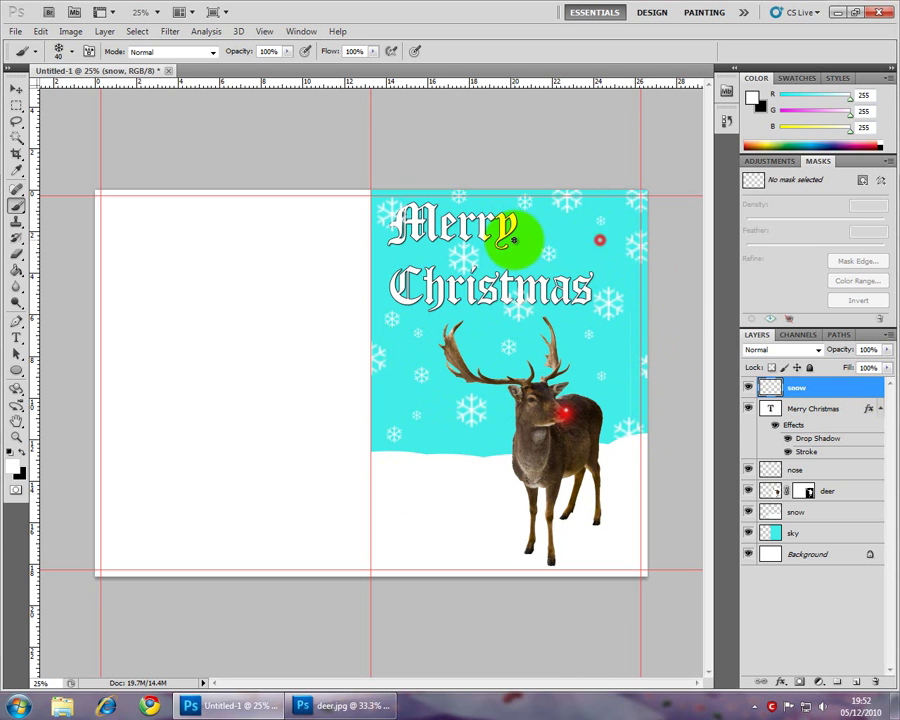
{"action": "left_click", "coordinate": [538, 226]}
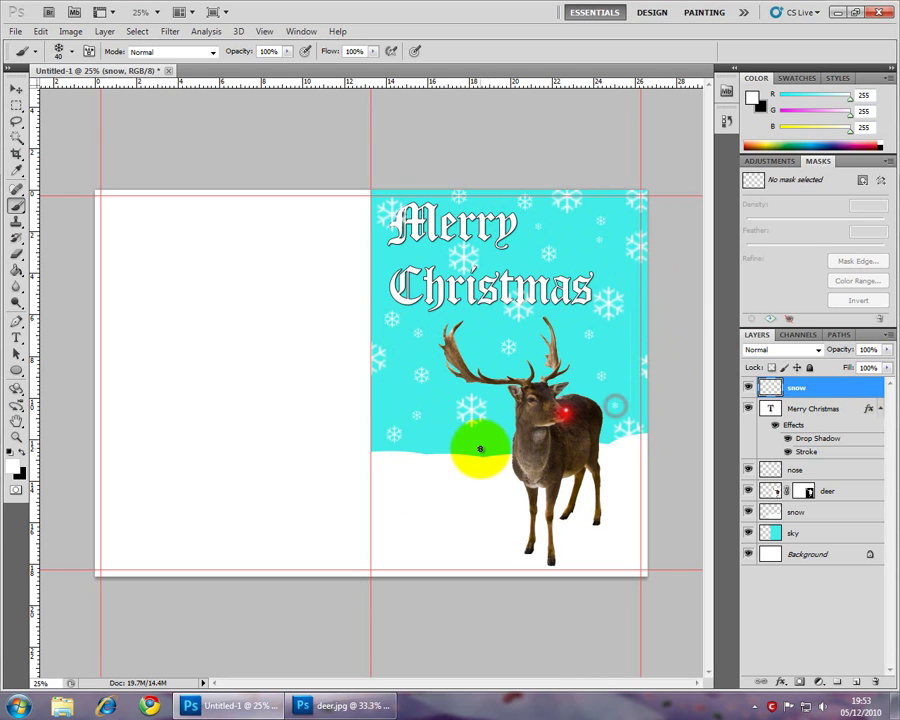
{"action": "left_click", "coordinate": [392, 385]}
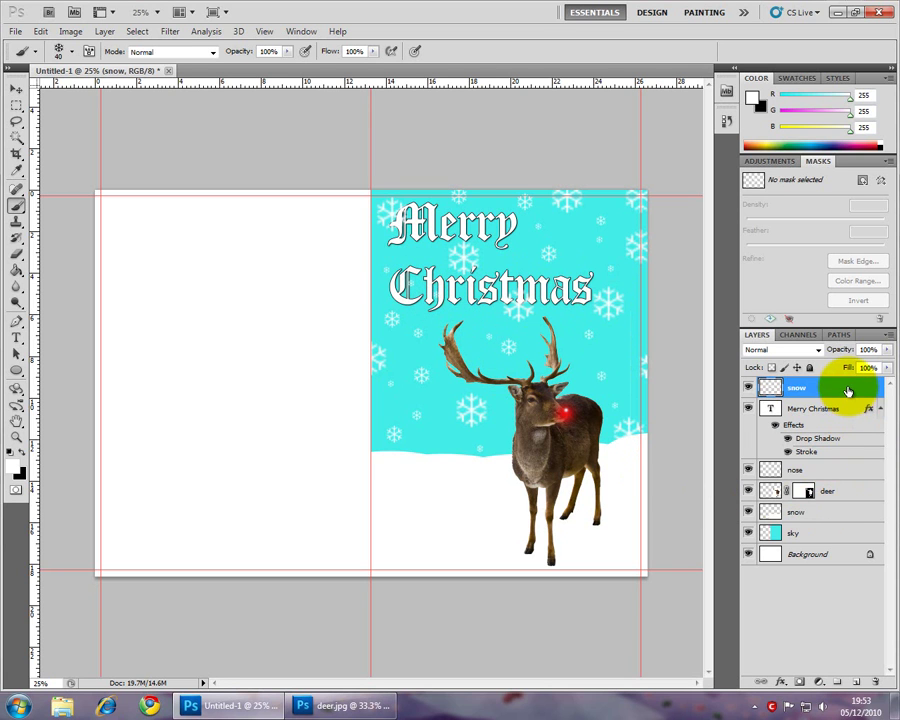
Step: Move the snow layer below the Merry Christmas text and stamp 70 px snowflakes over the deer
{"action": "left_click_drag", "start_coordinate": [848, 390], "coordinate": [837, 460]}
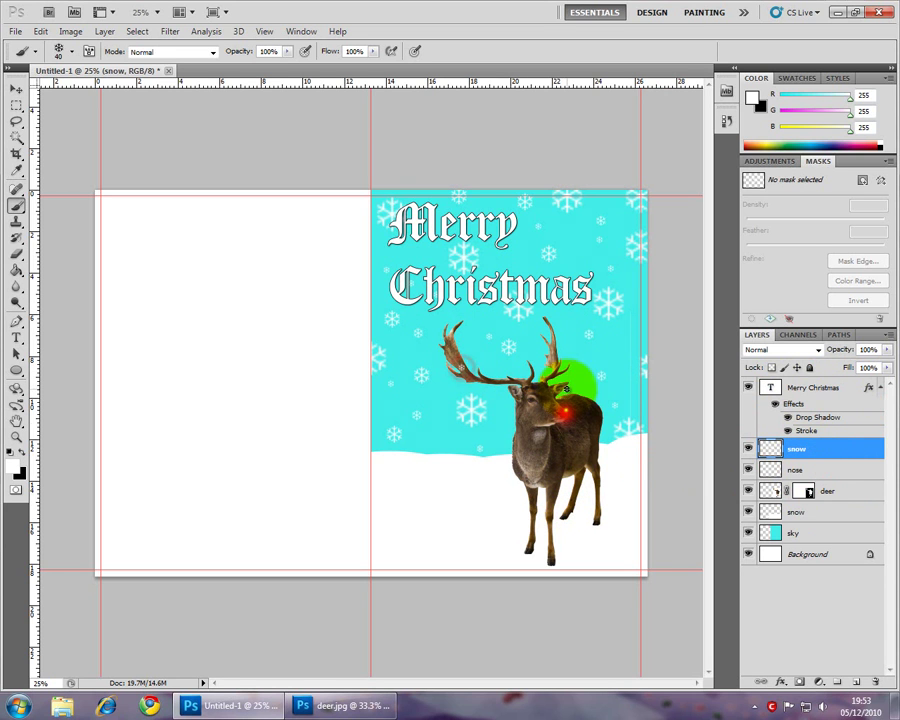
{"action": "key", "text": "bracketright"}
{"action": "key", "text": "bracketright"}
{"action": "key", "text": "bracketright"}
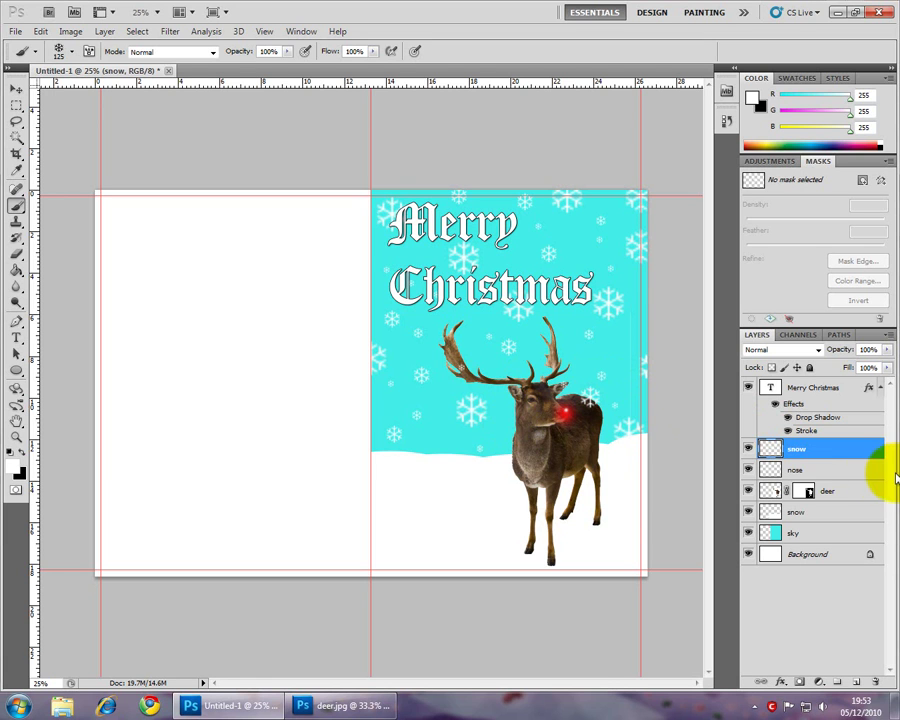
{"action": "key", "text": "bracketleft"}
{"action": "key", "text": "bracketleft"}
{"action": "key", "text": "bracketleft"}
{"action": "key", "text": "bracketleft"}
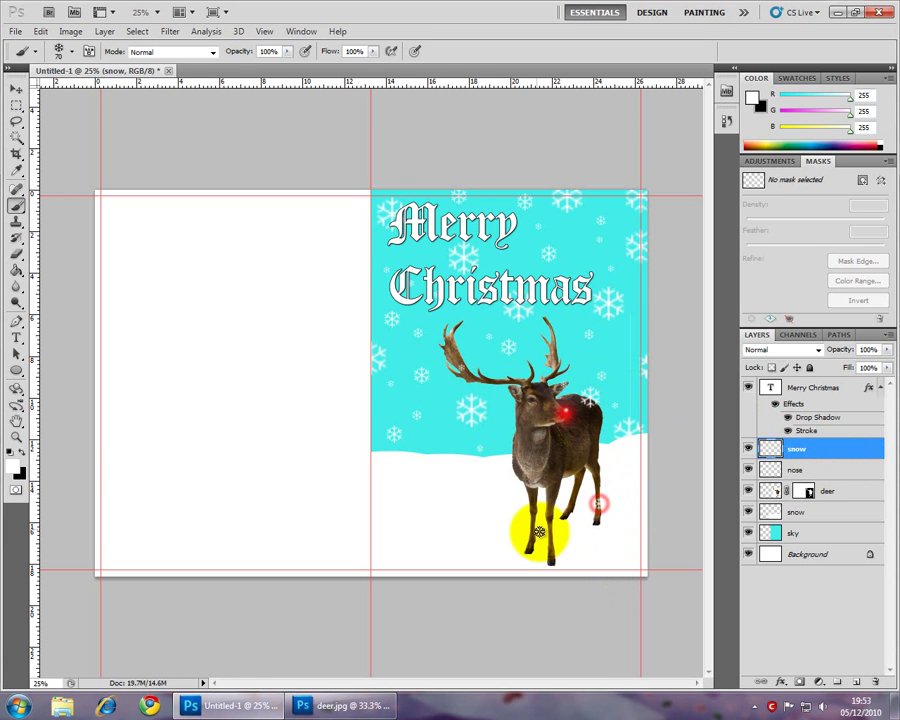
{"action": "left_click", "coordinate": [517, 462]}
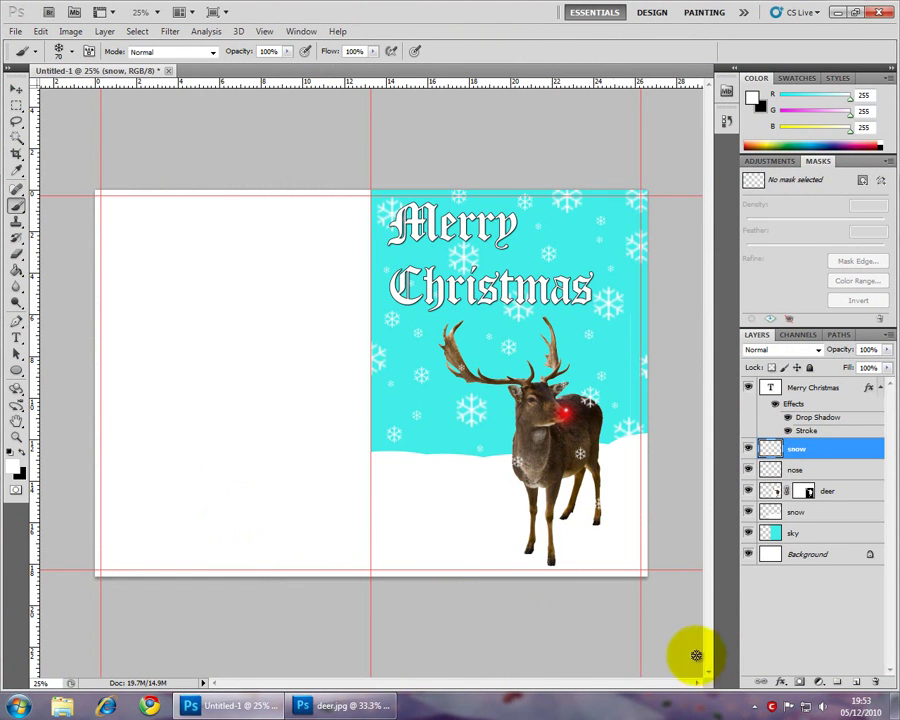
Step: Open smile.jpg and drag the Santa-hat smiley onto the card as Layer 1
{"action": "left_click", "coordinate": [14, 33]}
{"action": "left_click", "coordinate": [30, 58]}
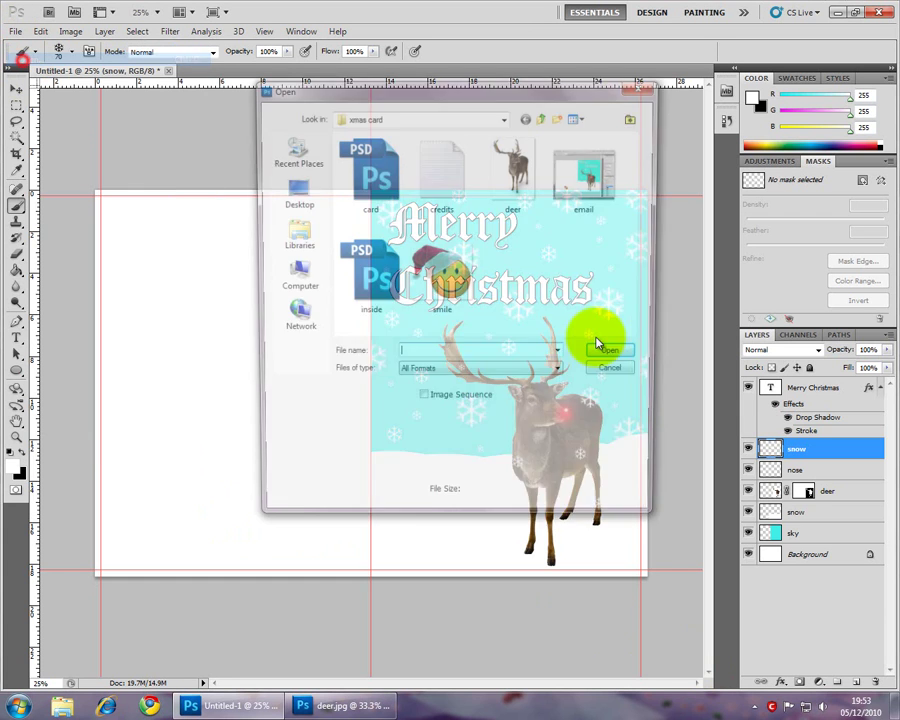
{"action": "left_click", "coordinate": [441, 278]}
{"action": "left_click", "coordinate": [617, 356]}
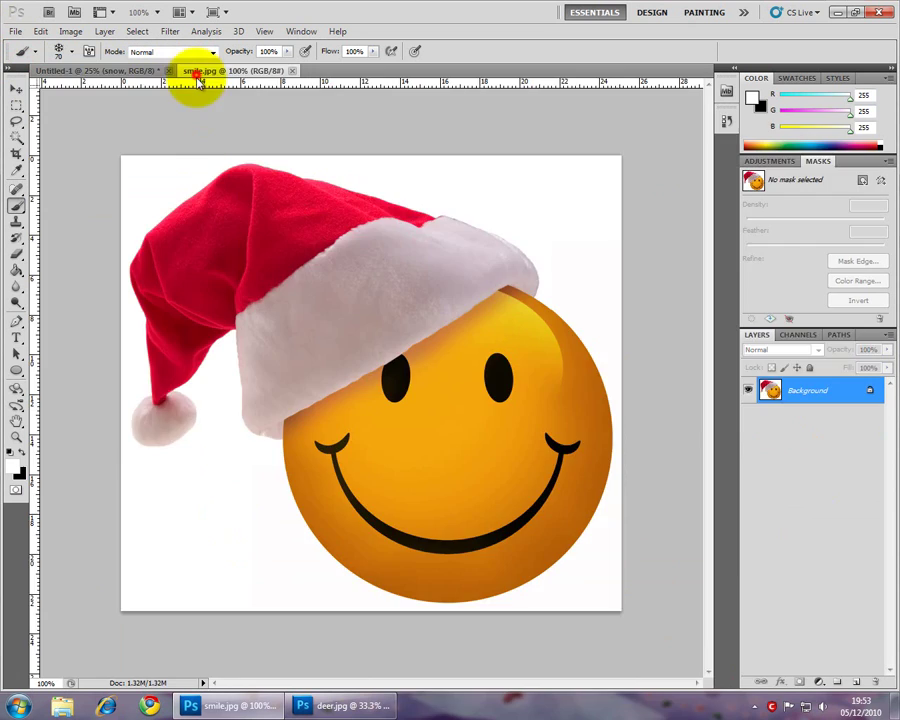
{"action": "left_click_drag", "start_coordinate": [199, 80], "coordinate": [216, 118]}
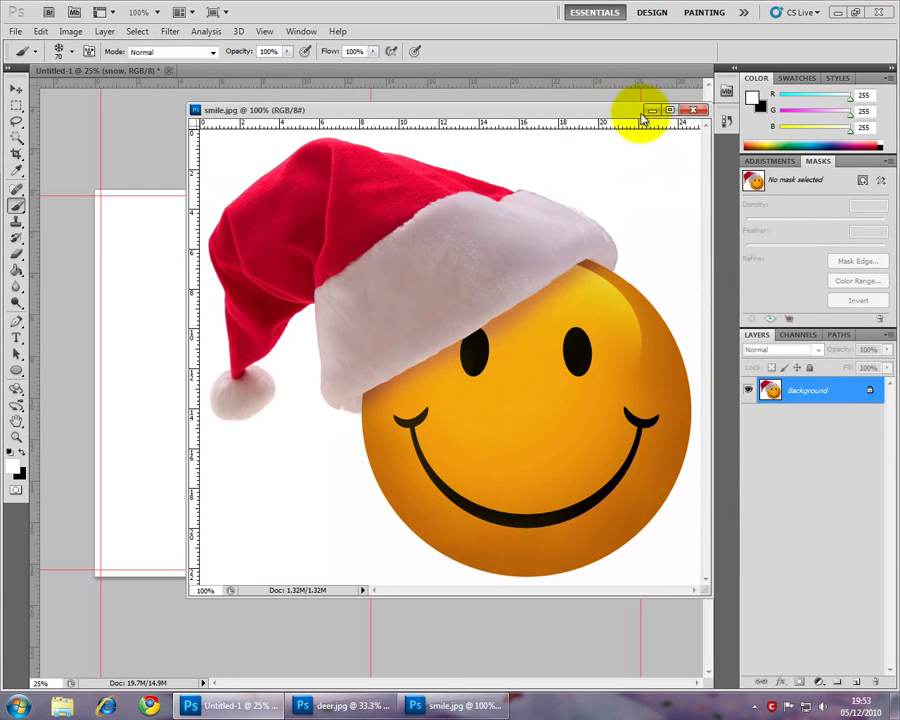
{"action": "left_click_drag", "start_coordinate": [800, 387], "coordinate": [160, 451]}
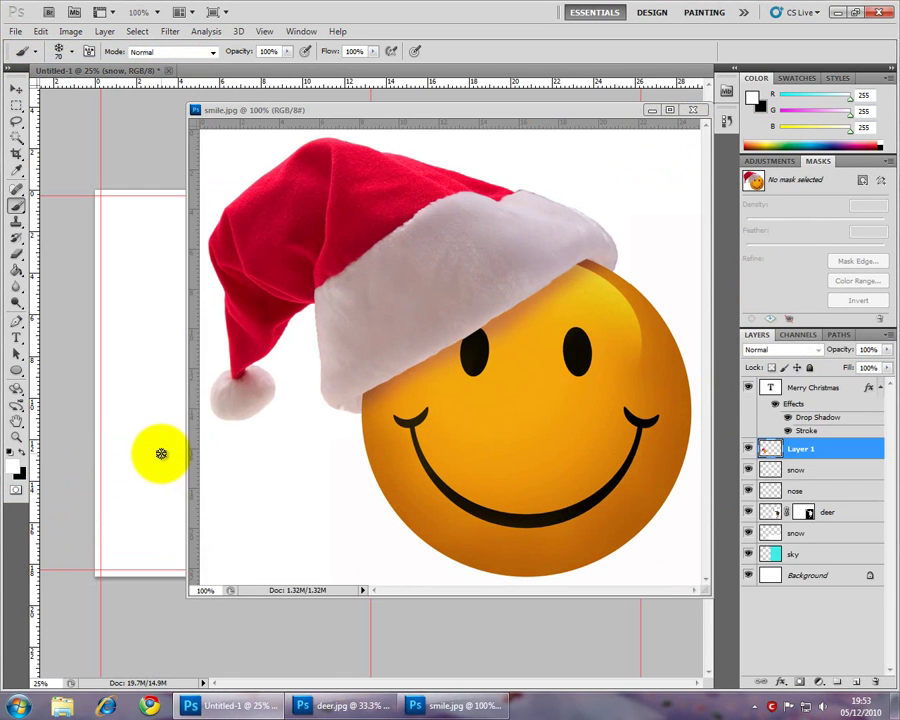
{"action": "left_click", "coordinate": [661, 112]}
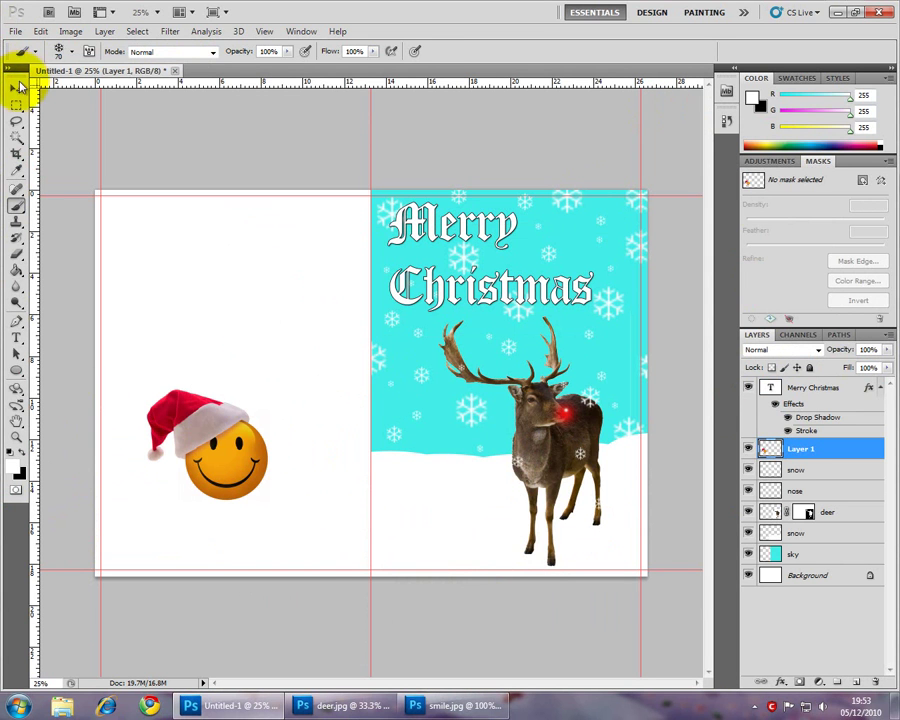
Step: Scale the smiley to about 40% with transform controls, then turn the controls off
{"action": "left_click", "coordinate": [20, 87]}
{"action": "left_click", "coordinate": [207, 50]}
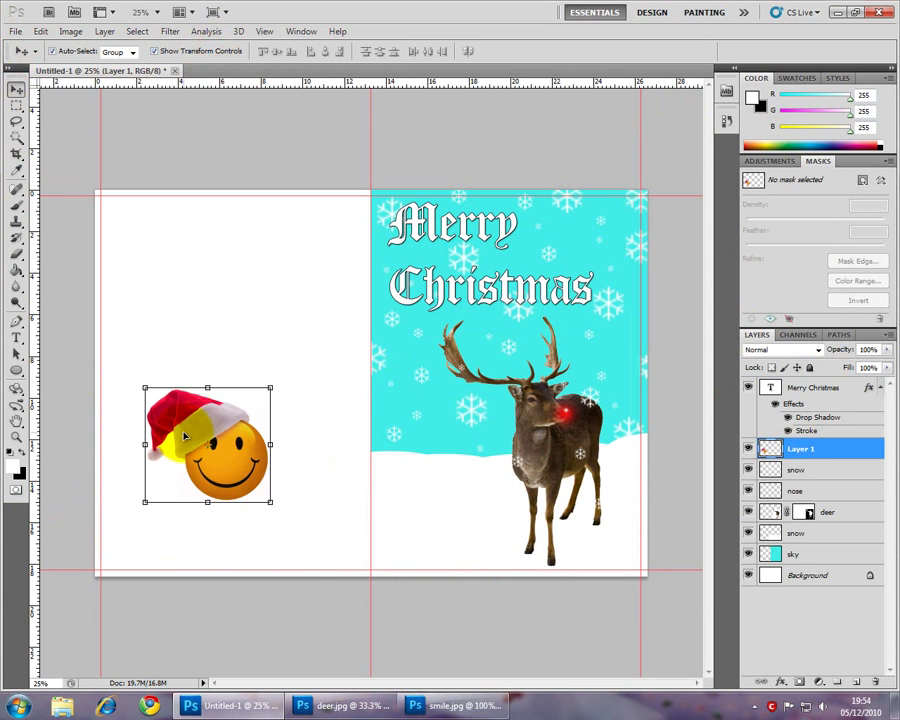
{"action": "left_click_drag", "start_coordinate": [143, 387], "coordinate": [222, 519]}
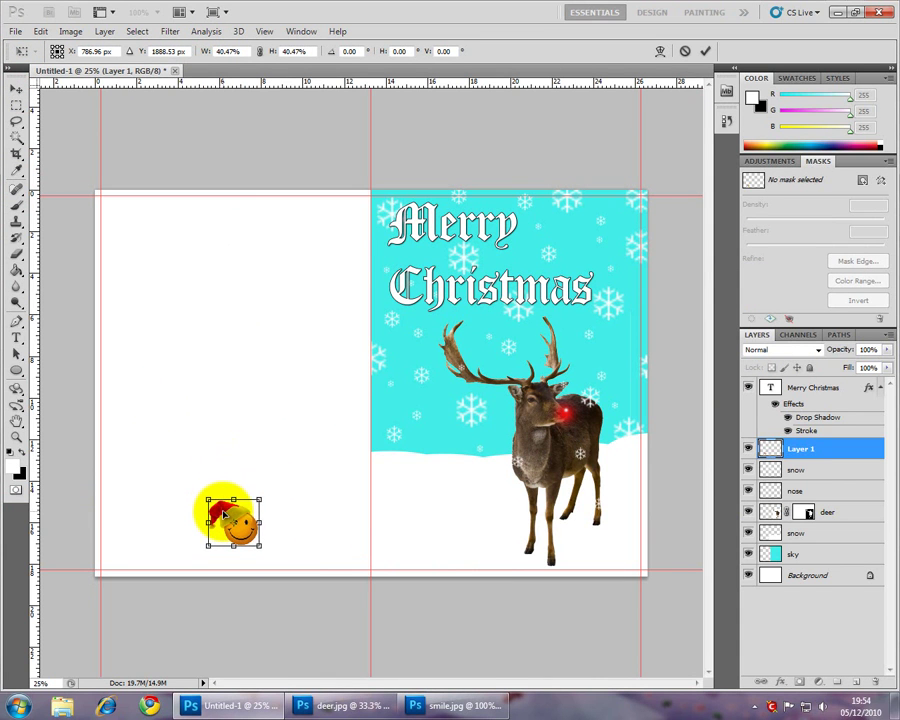
{"action": "key", "text": "Return"}
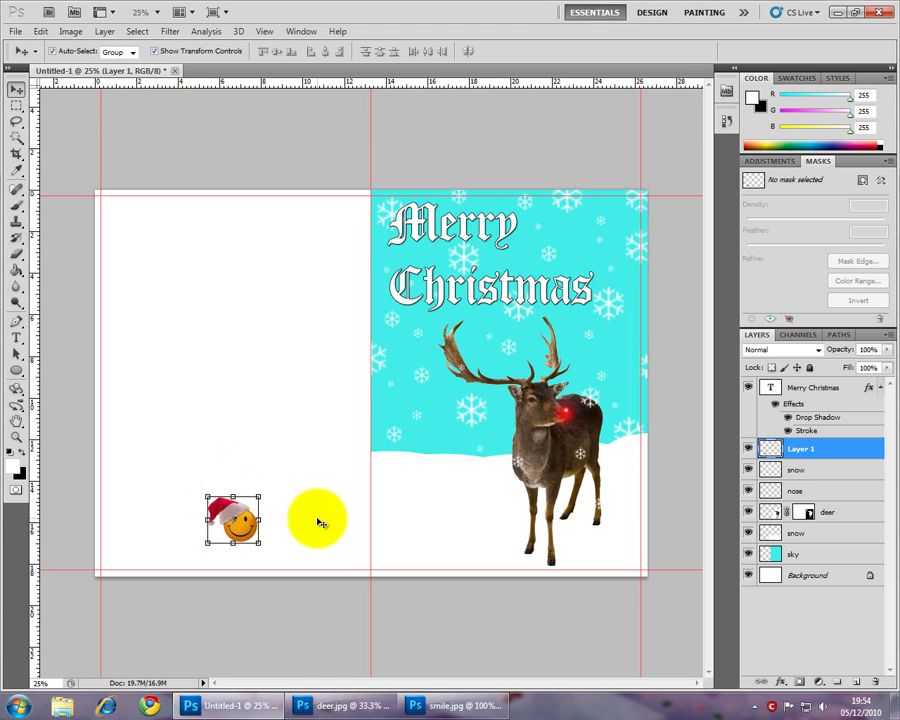
{"action": "left_click", "coordinate": [185, 53]}
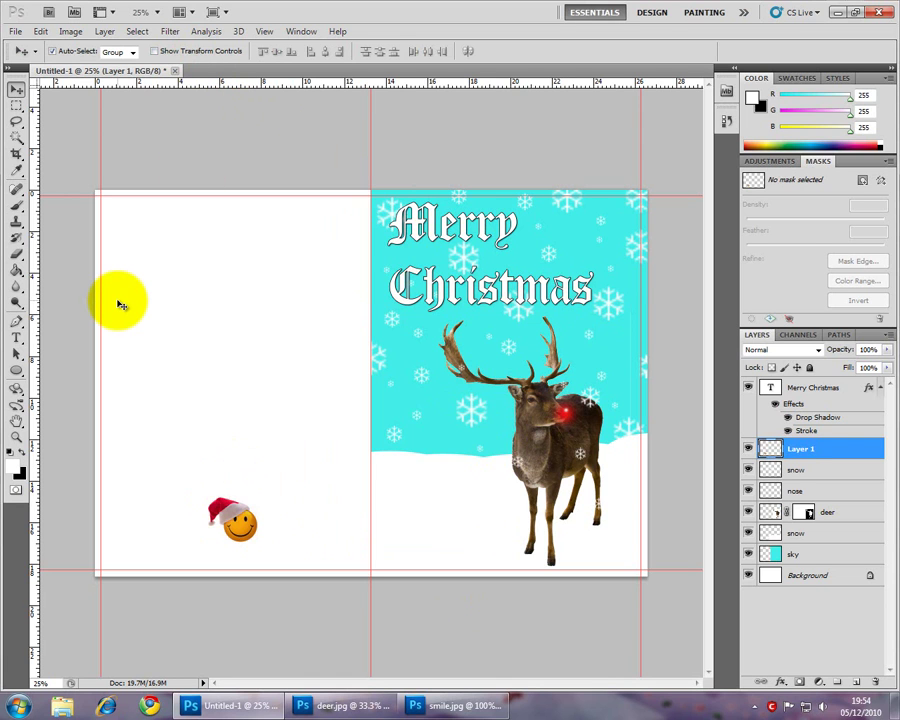
Step: Open the inside card design, inside.psd
{"action": "left_click", "coordinate": [16, 31]}
{"action": "left_click", "coordinate": [30, 59]}
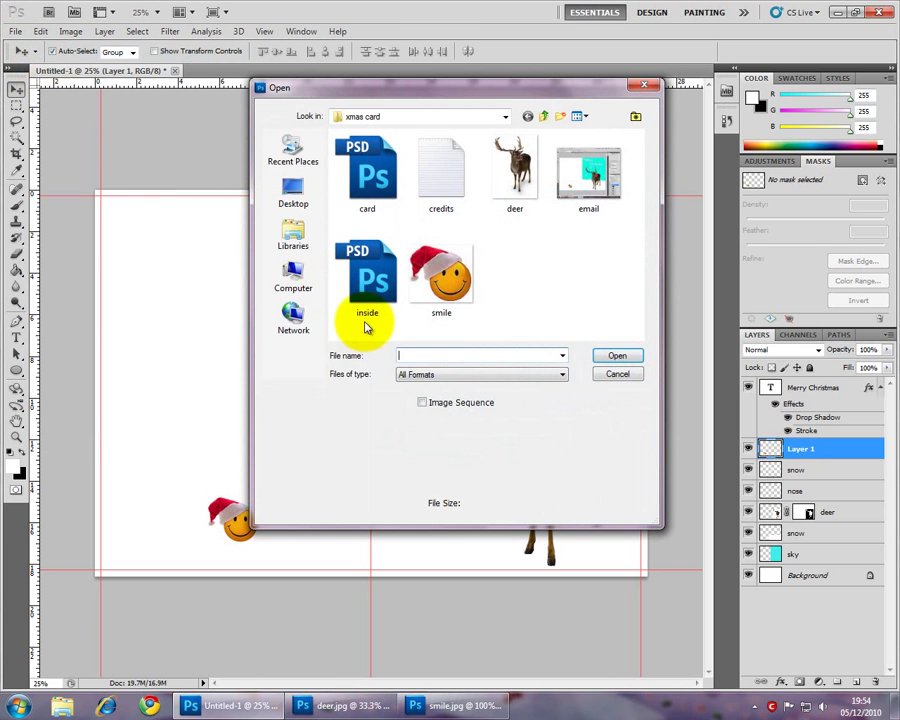
{"action": "left_click", "coordinate": [368, 316]}
{"action": "left_click", "coordinate": [617, 356]}
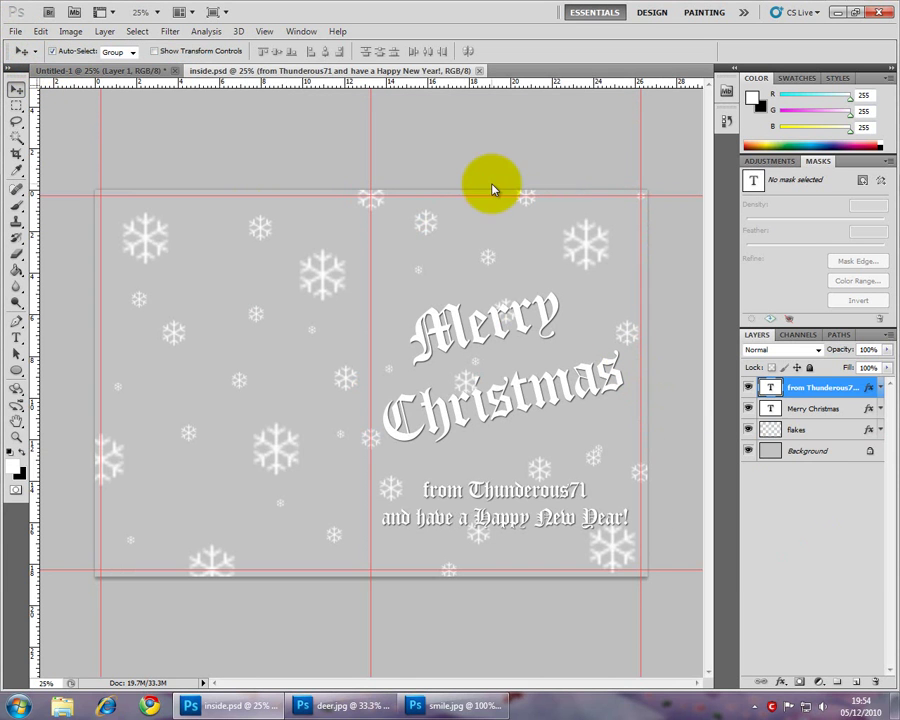
Step: Arrange both documents stacked one above the other with 2-up horizontal
{"action": "left_click", "coordinate": [194, 13]}
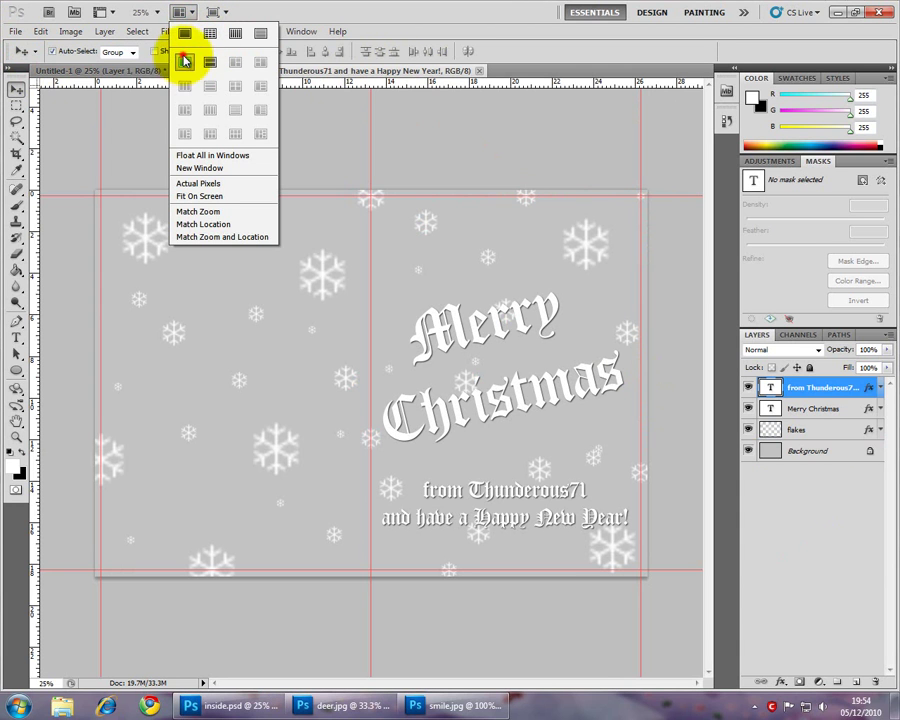
{"action": "left_click", "coordinate": [185, 58]}
{"action": "left_click", "coordinate": [188, 14]}
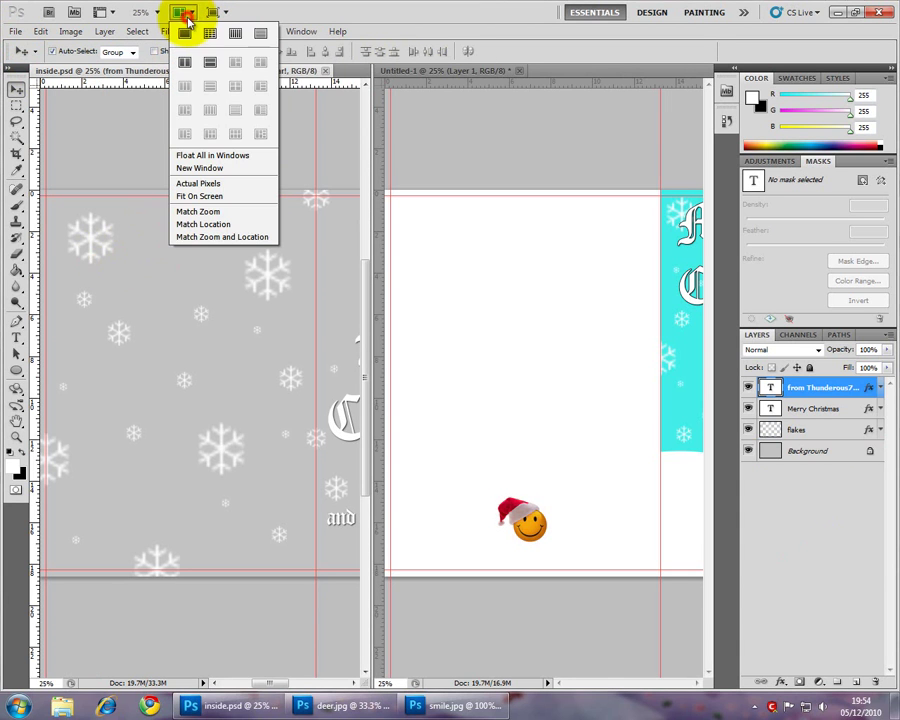
{"action": "left_click", "coordinate": [209, 65]}
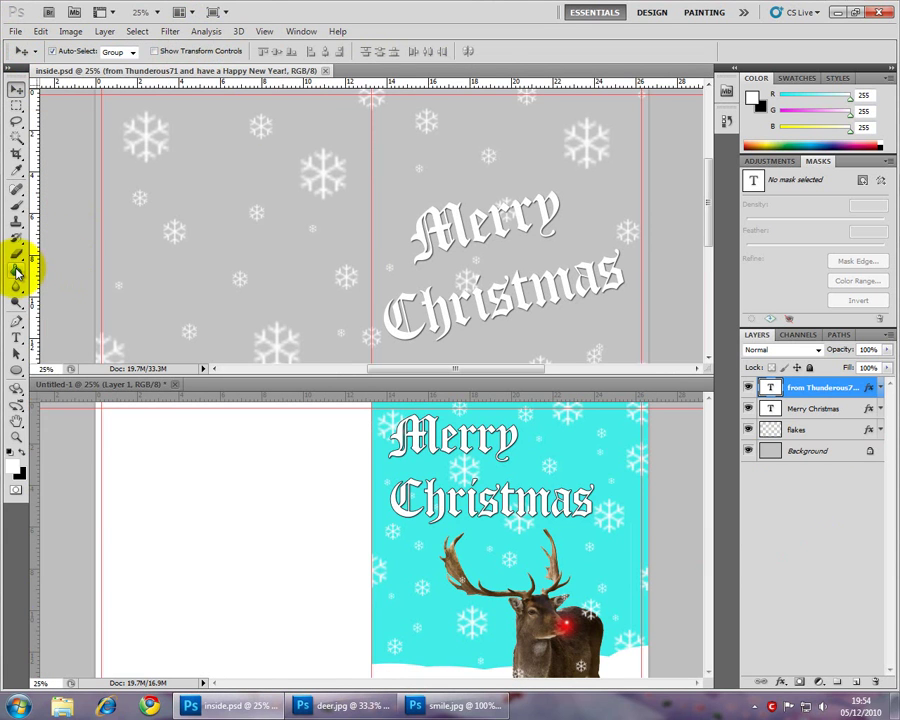
Step: Zoom the outside card Untitled-1 out to see it whole
{"action": "left_click", "coordinate": [17, 437]}
{"action": "key", "text": "alt"}
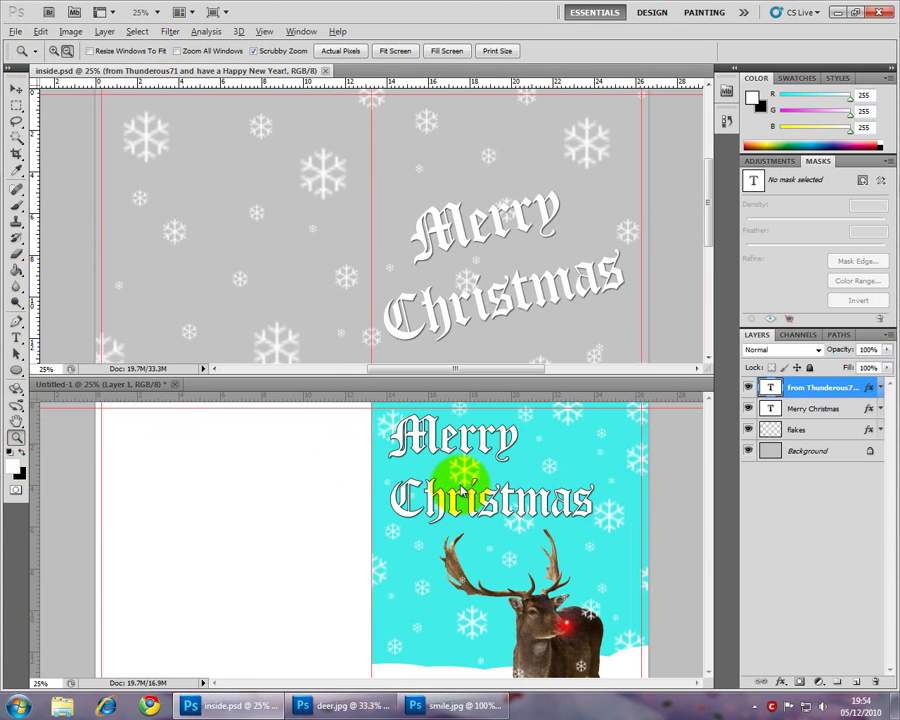
{"action": "left_click", "coordinate": [432, 488], "text": "alt"}
{"action": "left_click", "coordinate": [426, 482], "text": "alt"}
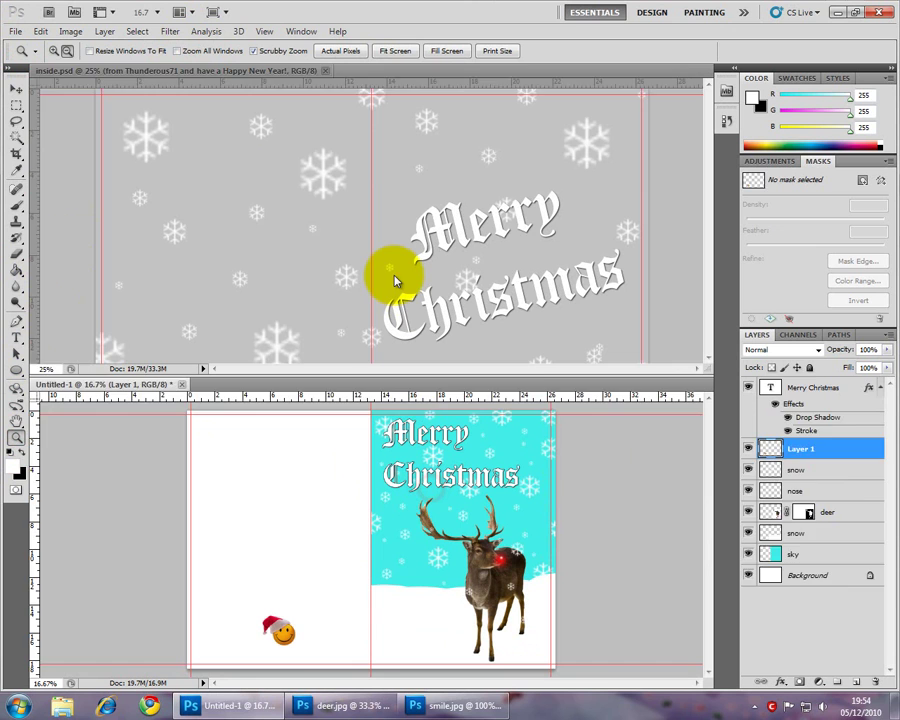
Step: Zoom inside.psd out to 16.7% so its greeting shows, then reactivate Untitled-1
{"action": "left_click", "coordinate": [393, 275]}
{"action": "left_click", "coordinate": [393, 275], "text": "alt"}
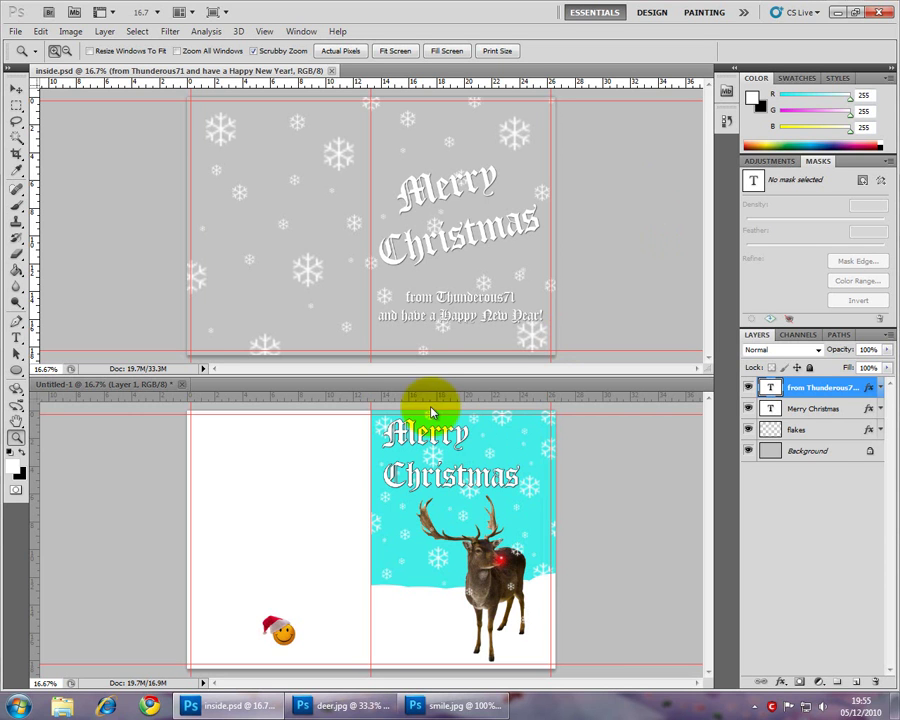
{"action": "left_click", "coordinate": [335, 388]}
Step: Open Print for the outside card with Adobe PDF as printer on a landscape 29.67 × 20.99 cm page
{"action": "left_click", "coordinate": [135, 388]}
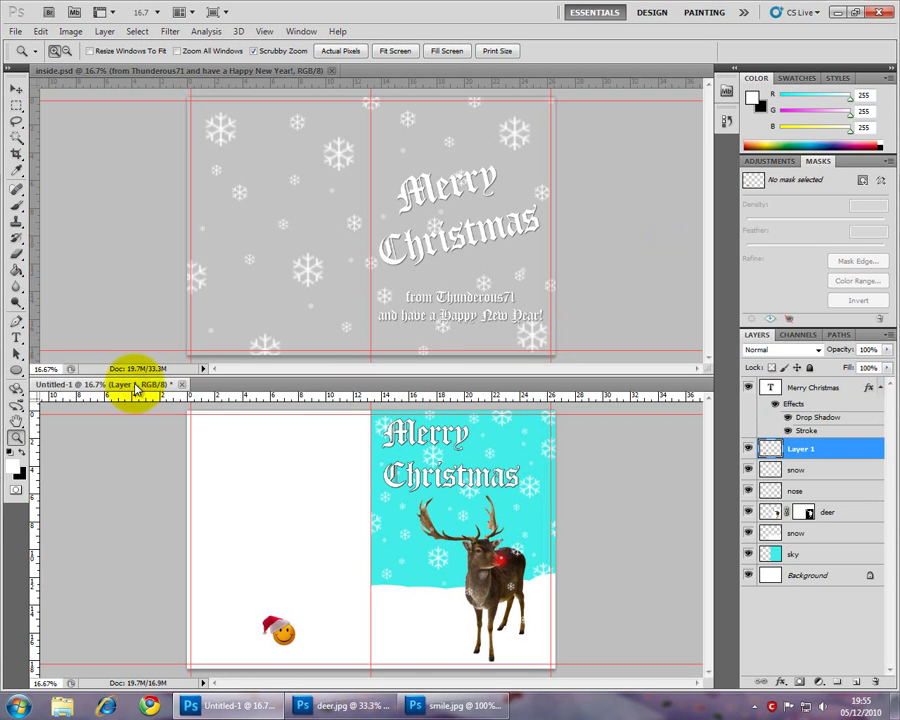
{"action": "left_click", "coordinate": [16, 31]}
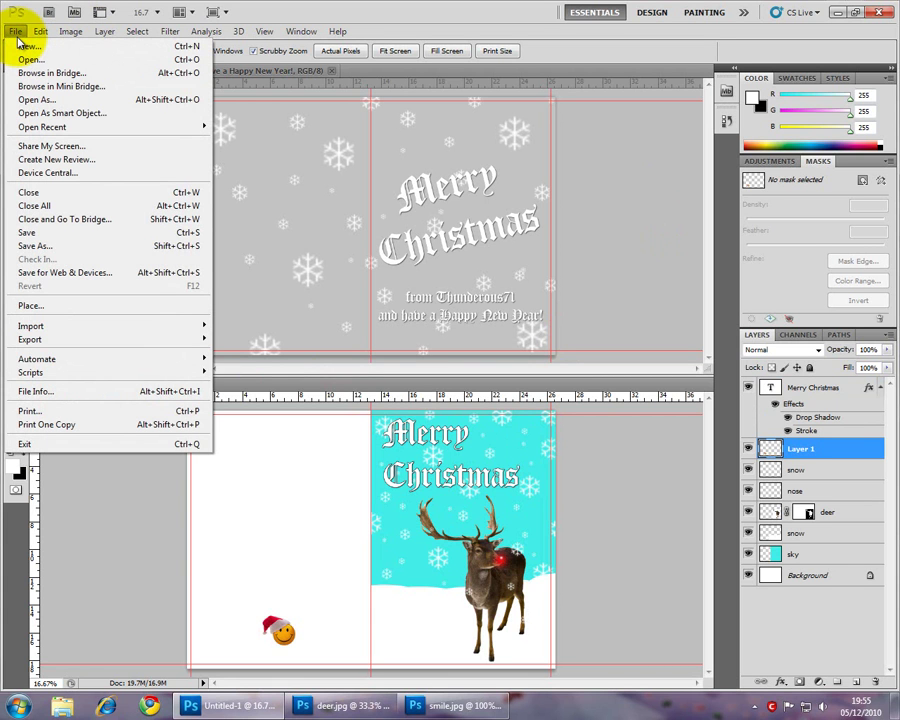
{"action": "left_click", "coordinate": [127, 411]}
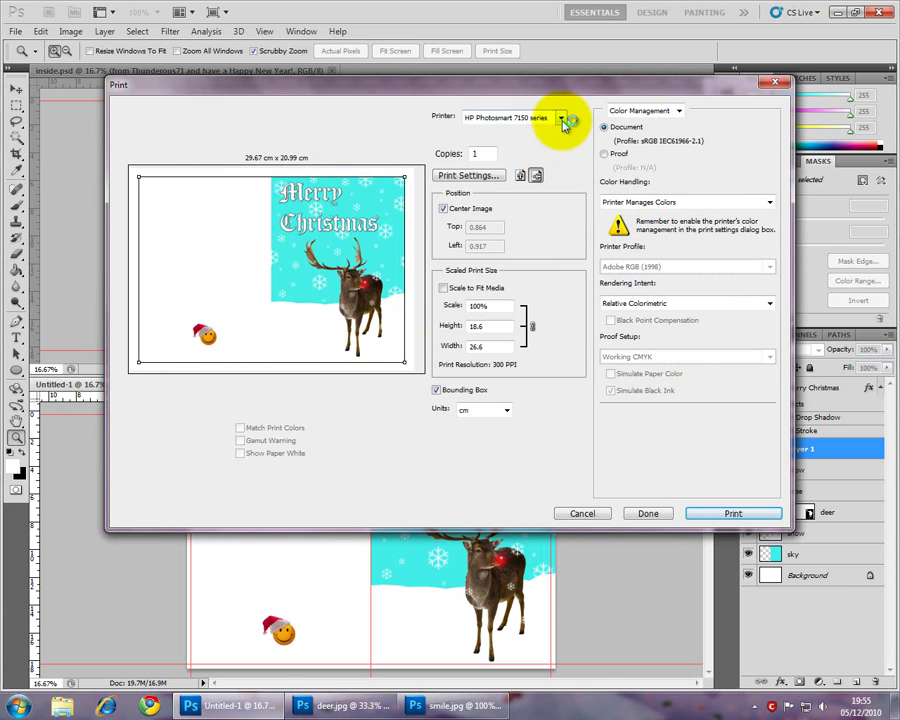
{"action": "left_click", "coordinate": [562, 119]}
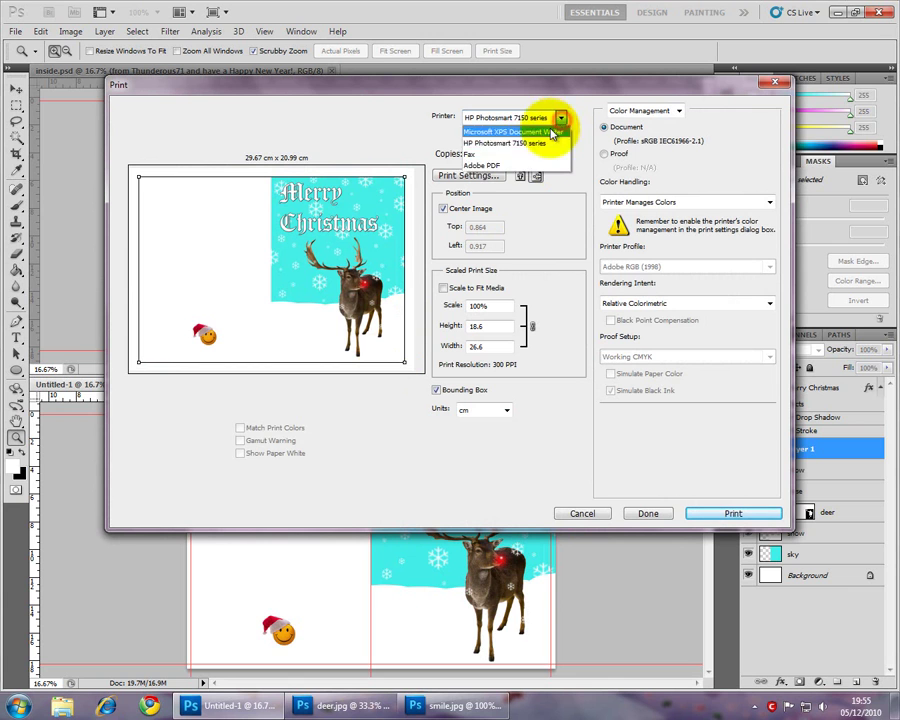
{"action": "left_click", "coordinate": [506, 166]}
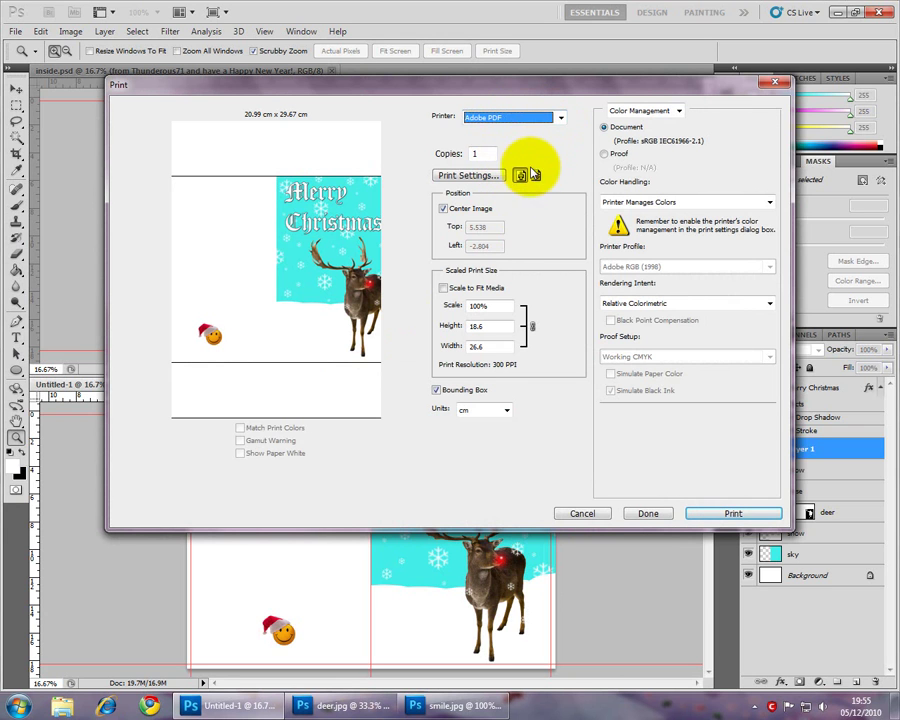
{"action": "left_click", "coordinate": [535, 177]}
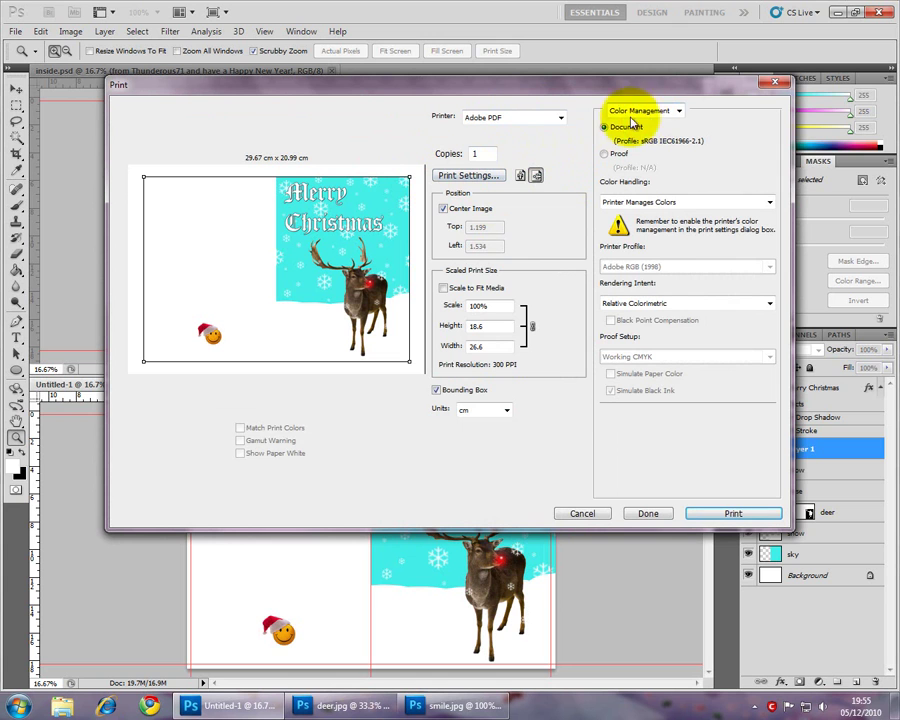
Step: Add corner and centre crop marks and a 3 mm bleed in Output, then print to PDF
{"action": "left_click", "coordinate": [670, 112]}
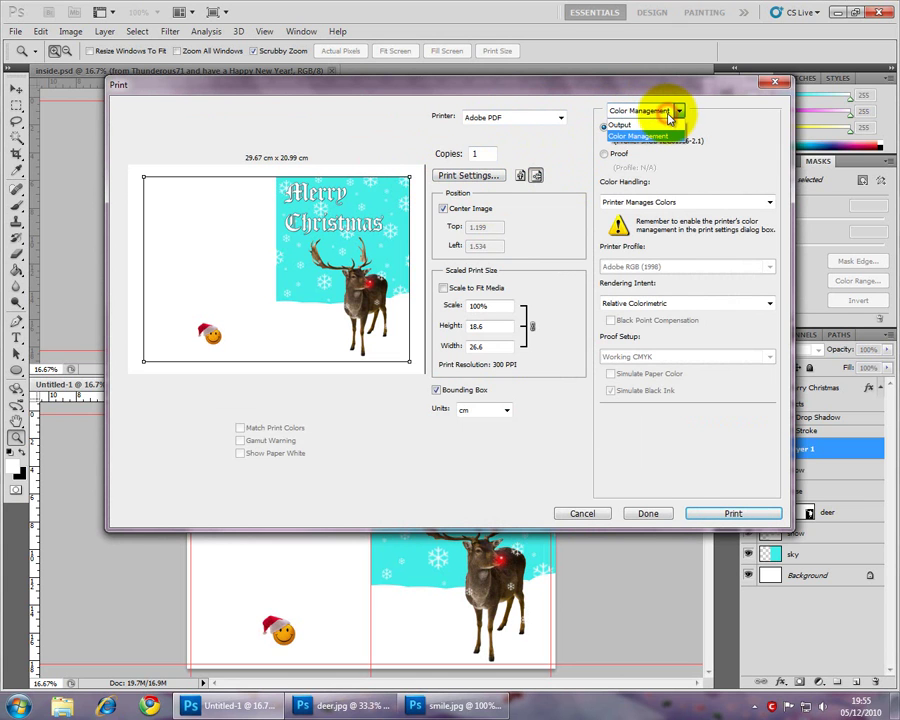
{"action": "left_click", "coordinate": [666, 125]}
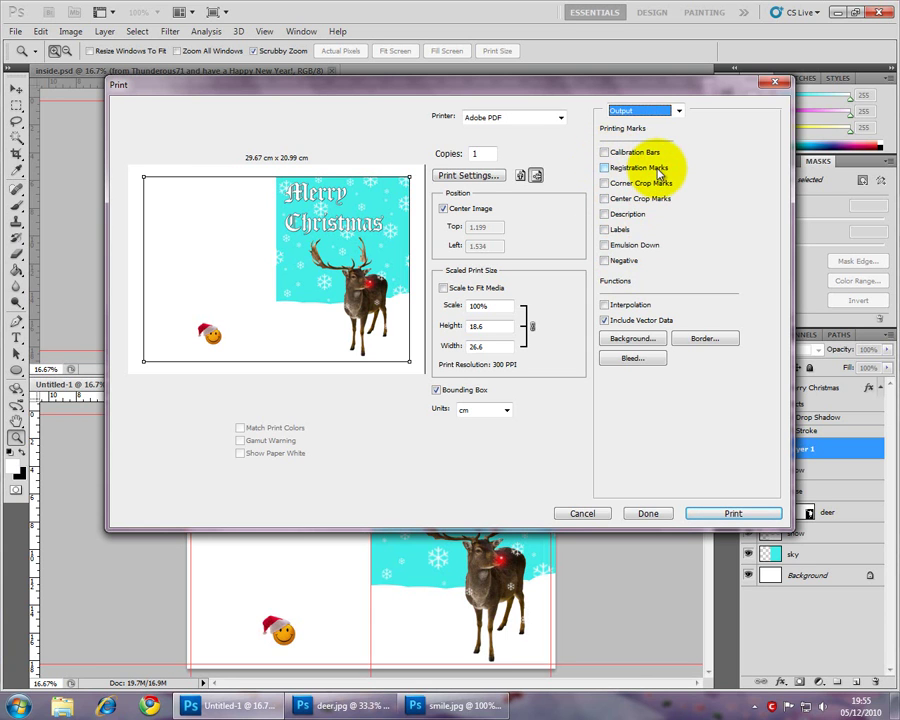
{"action": "left_click", "coordinate": [606, 184]}
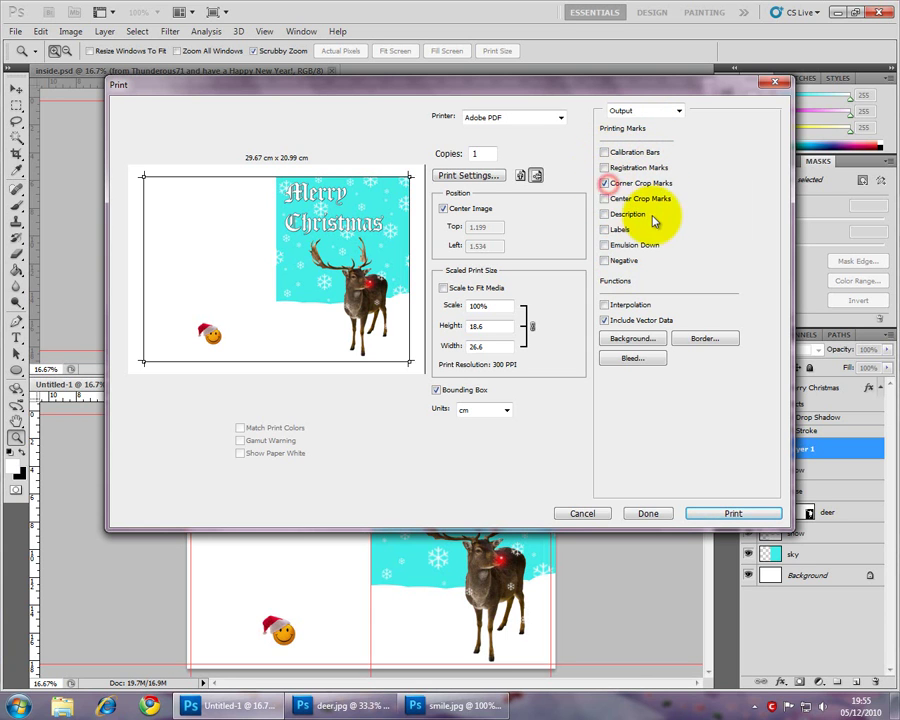
{"action": "left_click", "coordinate": [606, 198]}
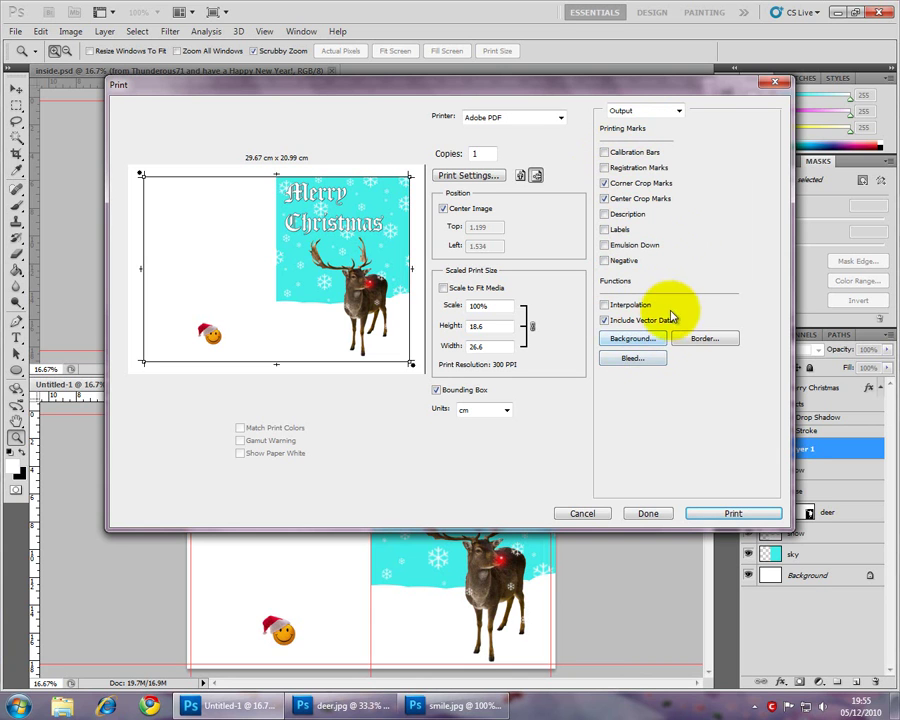
{"action": "left_click", "coordinate": [630, 360]}
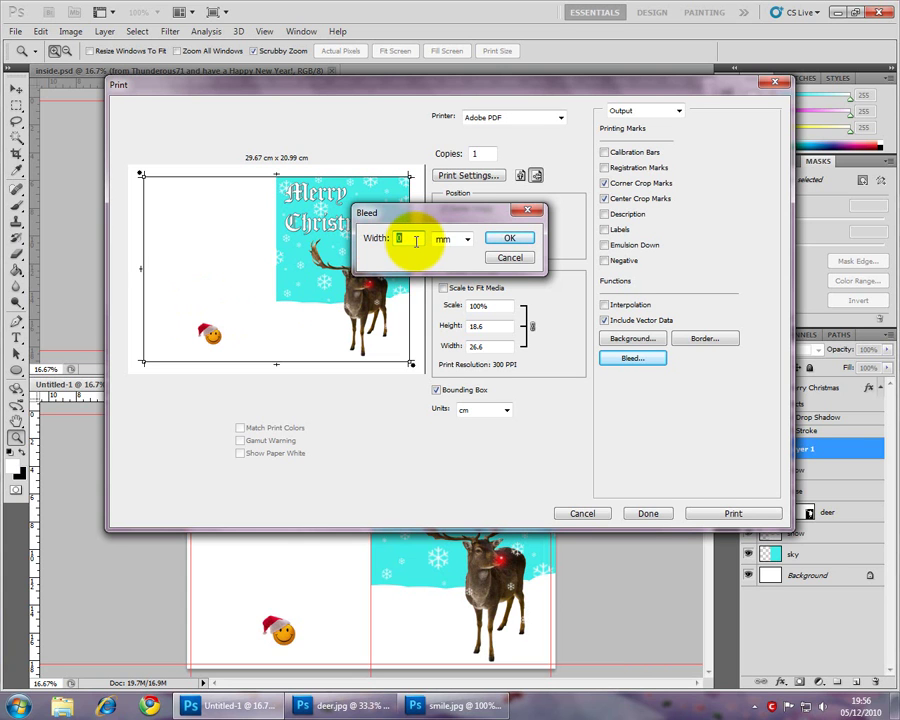
{"action": "left_click", "coordinate": [506, 239]}
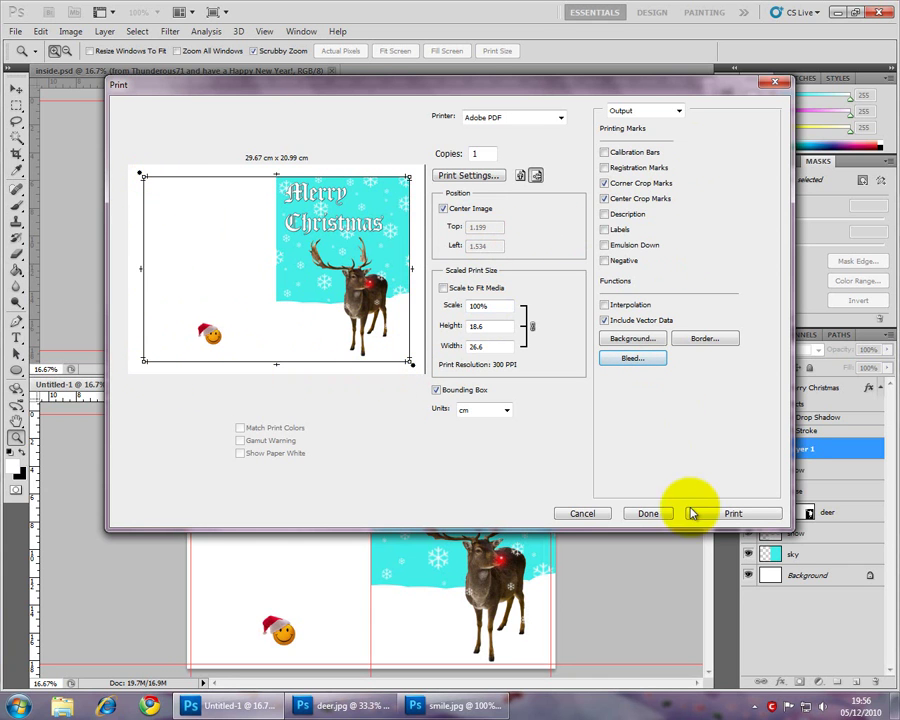
{"action": "left_click", "coordinate": [733, 513]}
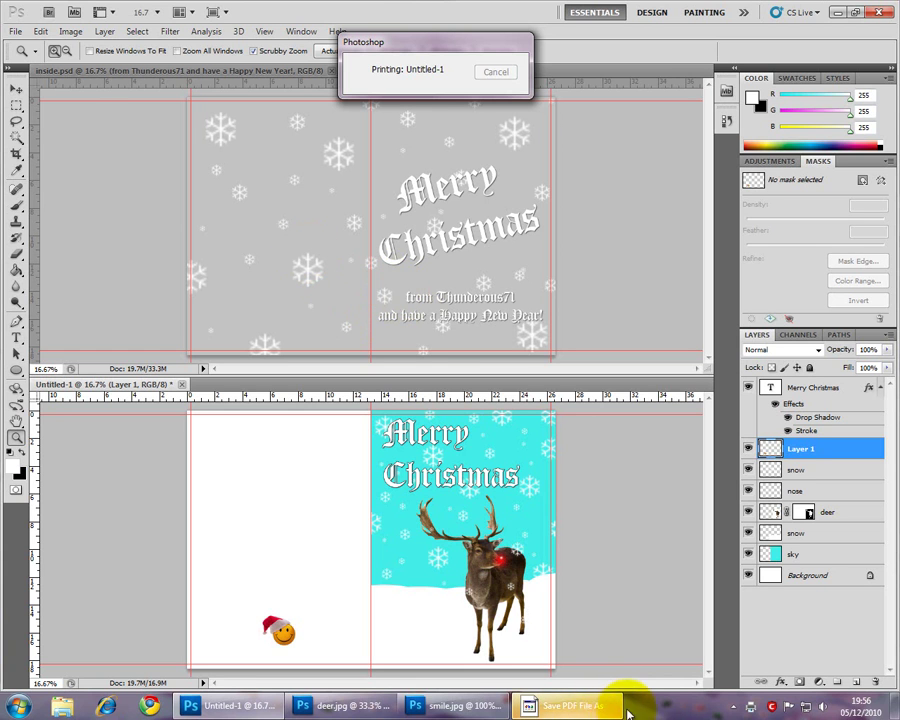
Step: Save the printed PDF to the Desktop as card1.pdf
{"action": "left_click", "coordinate": [595, 705]}
{"action": "left_click_drag", "start_coordinate": [225, 20], "coordinate": [366, 138]}
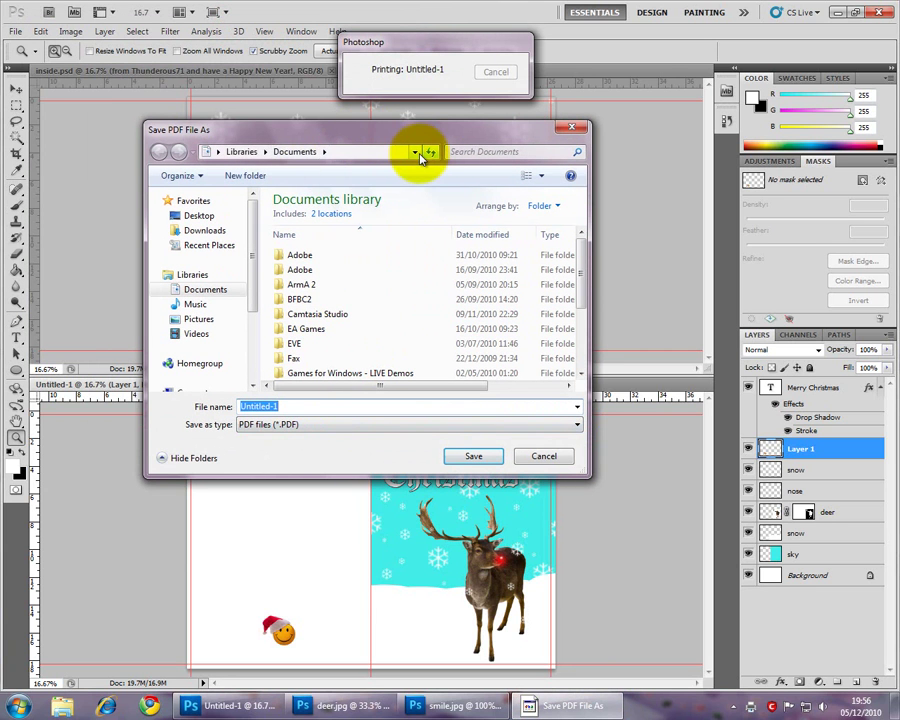
{"action": "left_click", "coordinate": [418, 152]}
{"action": "left_click", "coordinate": [414, 152]}
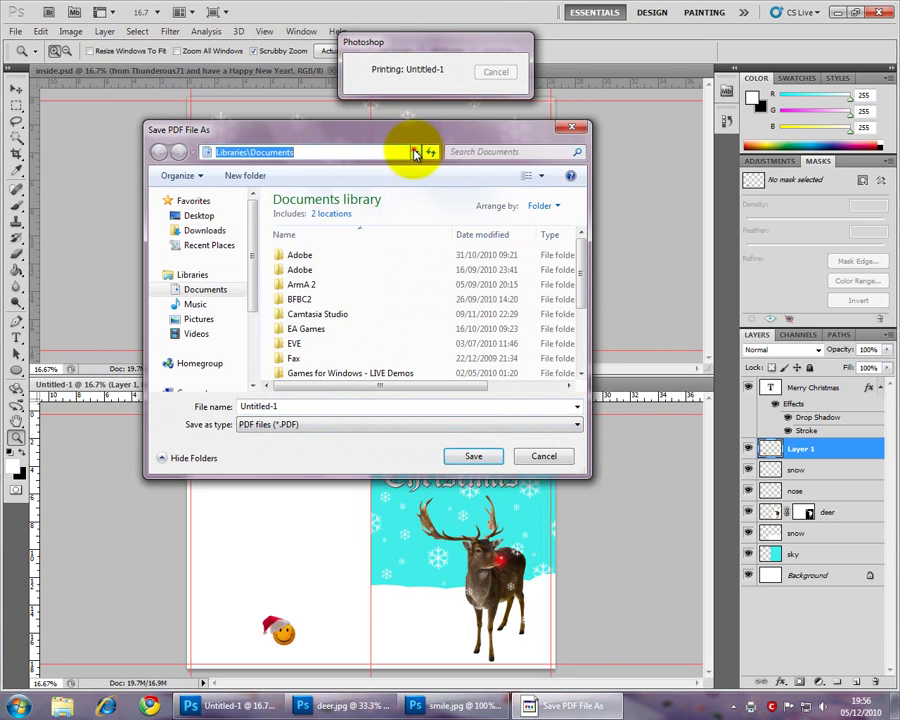
{"action": "left_click", "coordinate": [211, 214]}
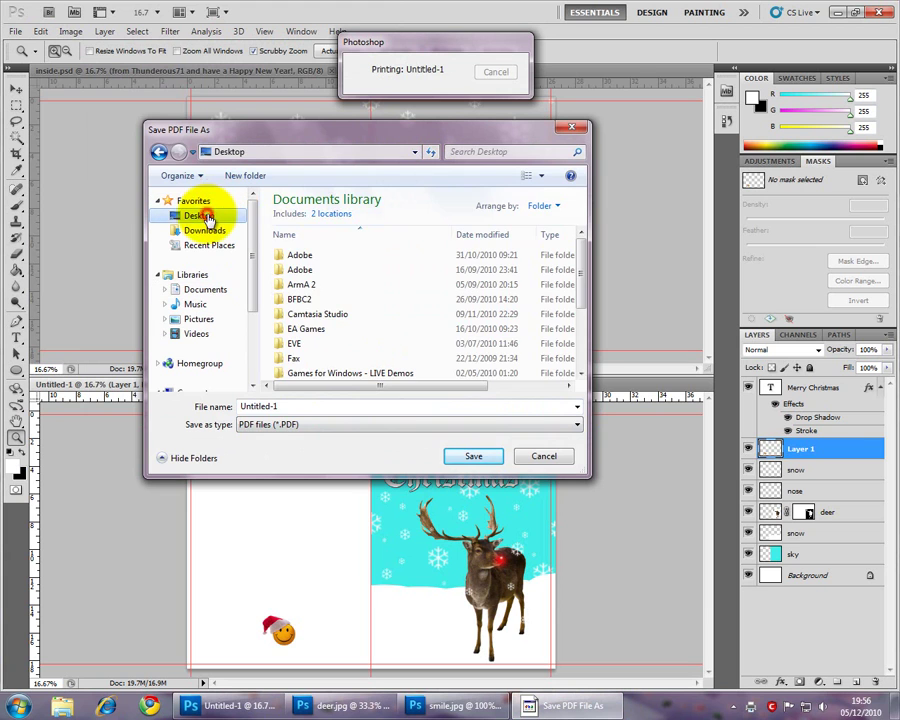
{"action": "double_click", "coordinate": [301, 410]}
{"action": "type", "text": "card1"}
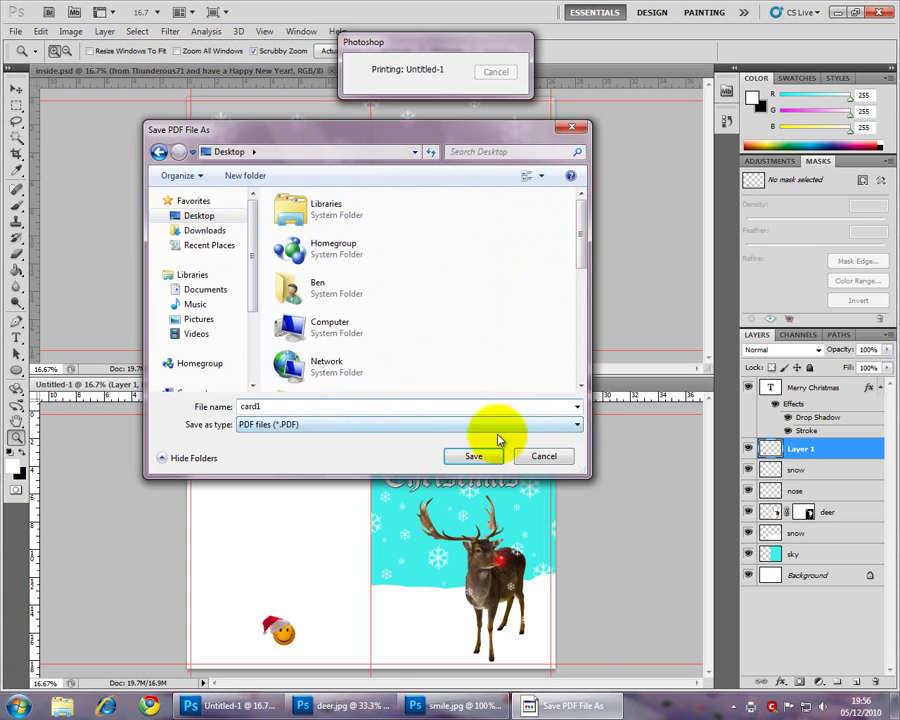
{"action": "left_click", "coordinate": [474, 456]}
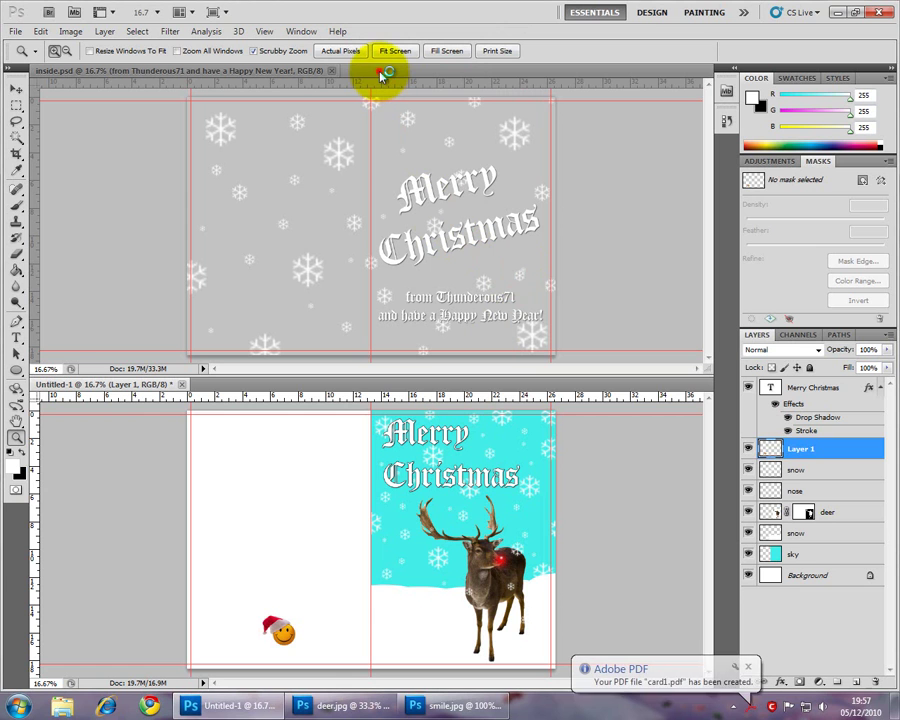
Step: Set inside.psd's print output to registration and corner crop marks with a 3 mm bleed
{"action": "left_click", "coordinate": [268, 78]}
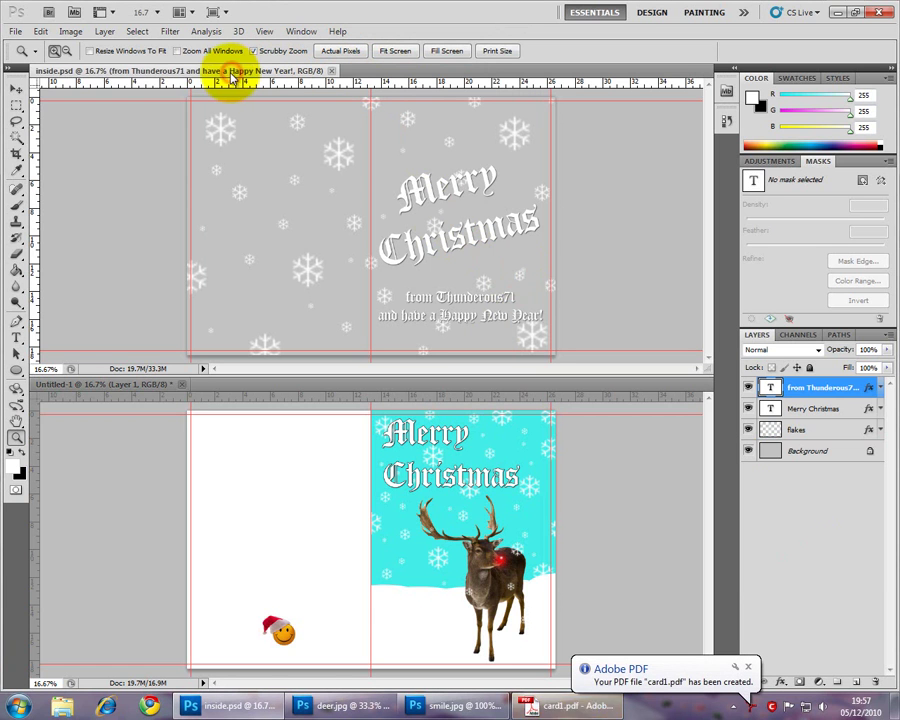
{"action": "left_click", "coordinate": [12, 31]}
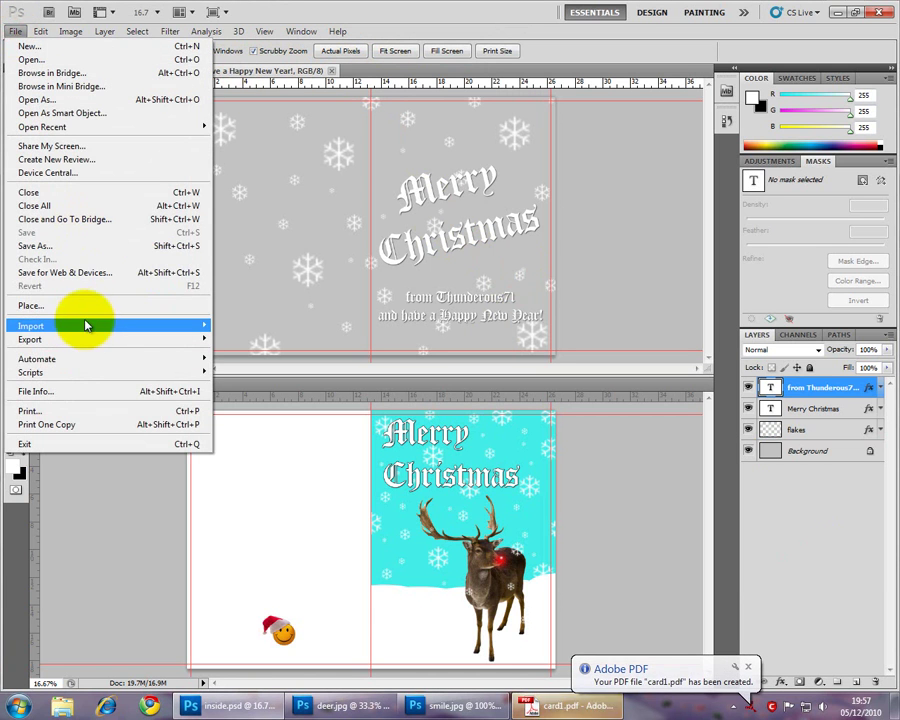
{"action": "left_click", "coordinate": [98, 409]}
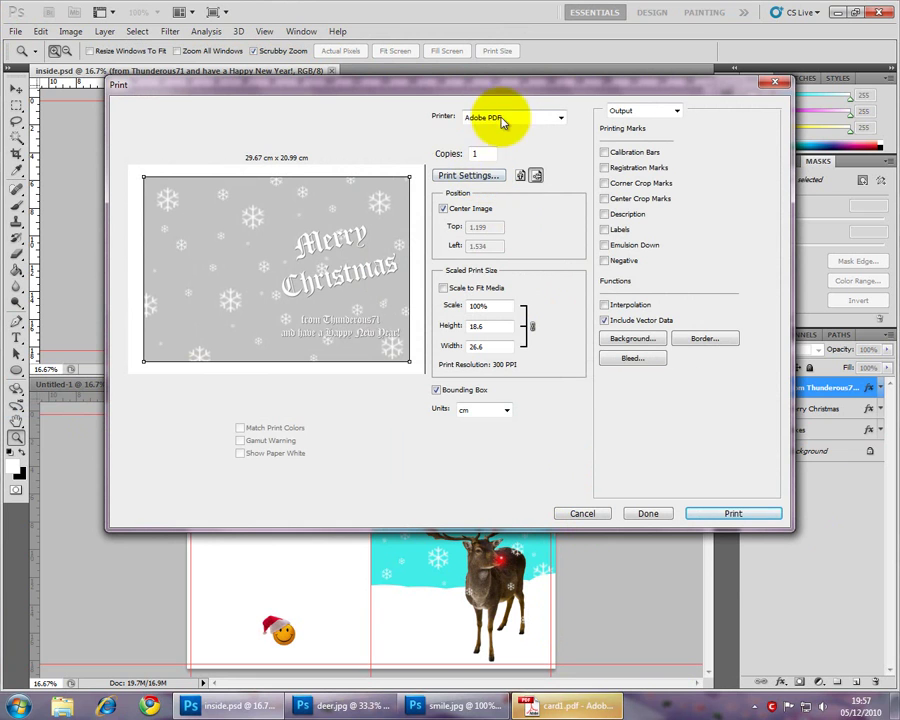
{"action": "left_click", "coordinate": [635, 170]}
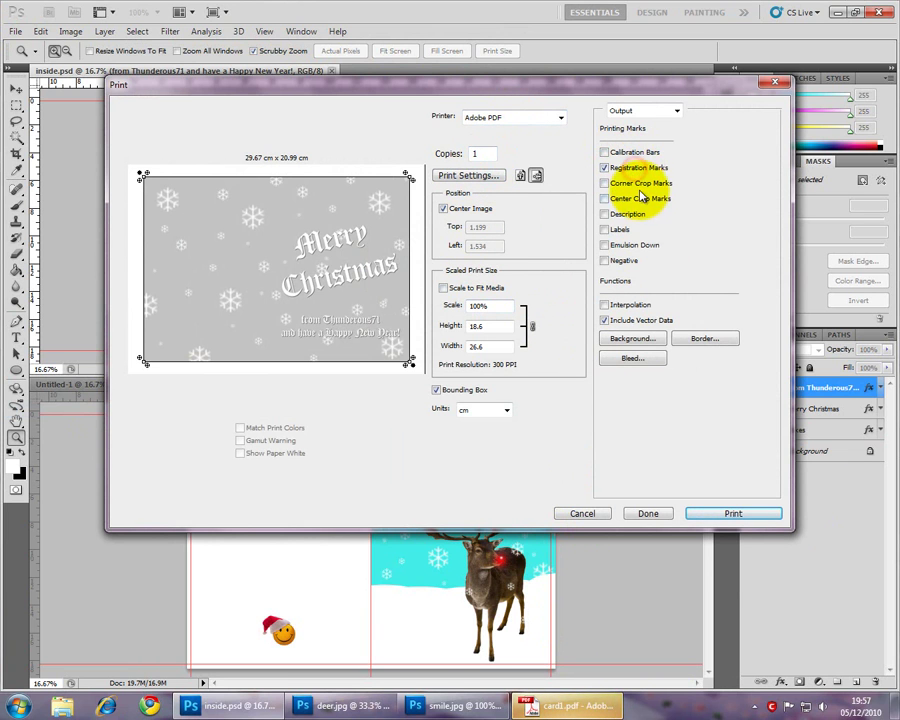
{"action": "left_click", "coordinate": [630, 184]}
{"action": "left_click", "coordinate": [634, 361]}
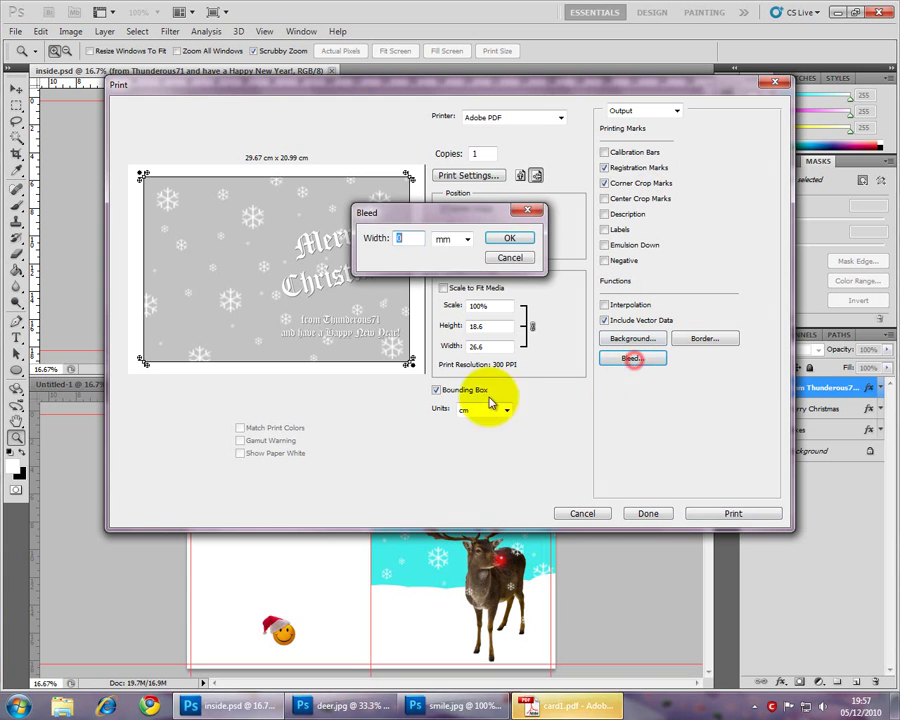
{"action": "left_click", "coordinate": [508, 239]}
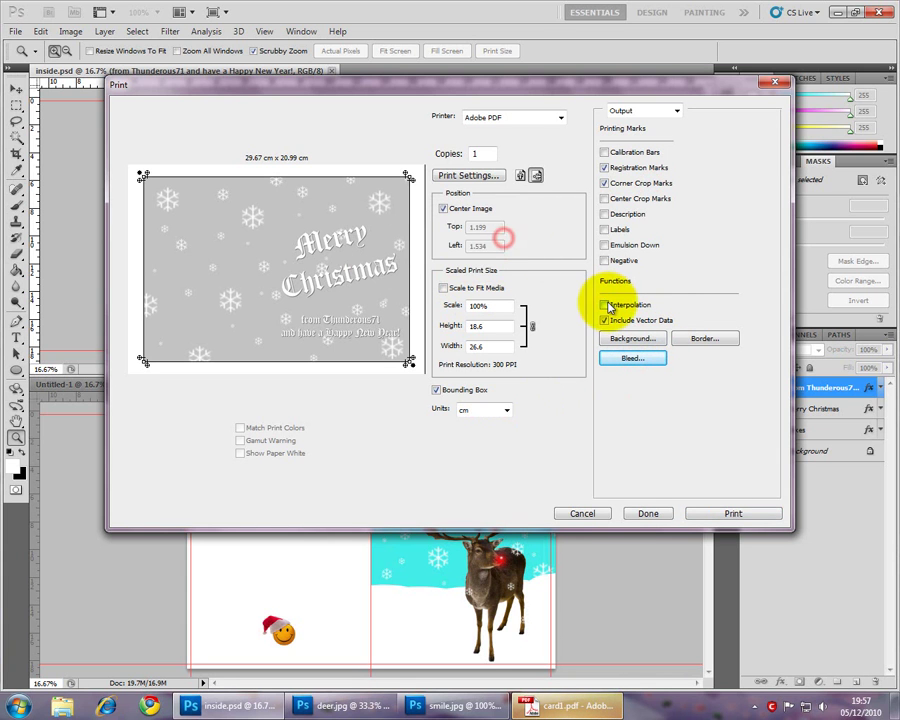
Step: Print the inside card to Adobe PDF, saved as card2
{"action": "left_click", "coordinate": [717, 515]}
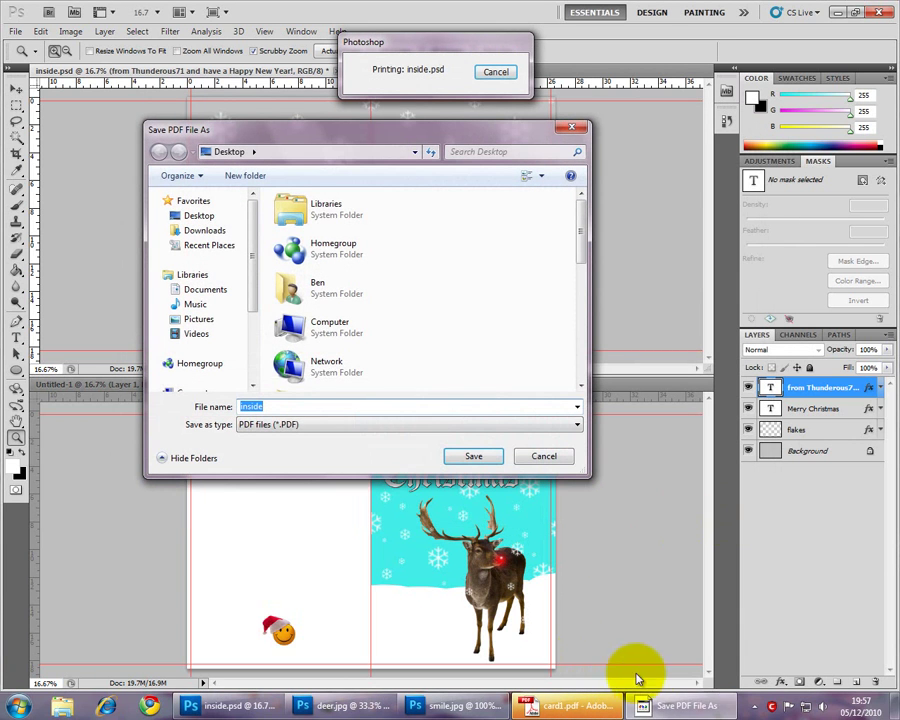
{"action": "type", "text": "c"}
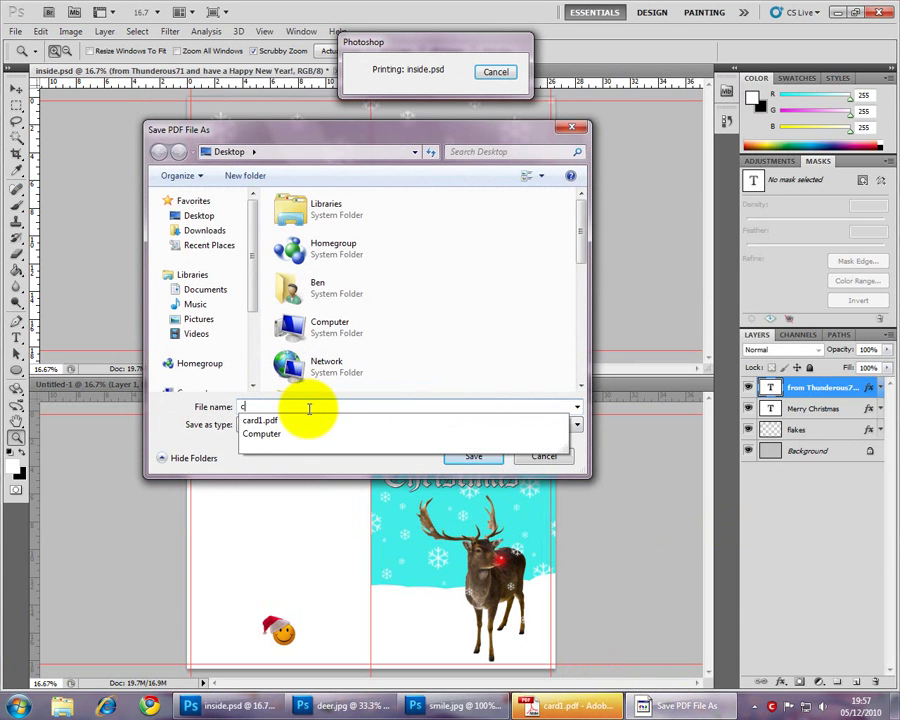
{"action": "type", "text": "ard2"}
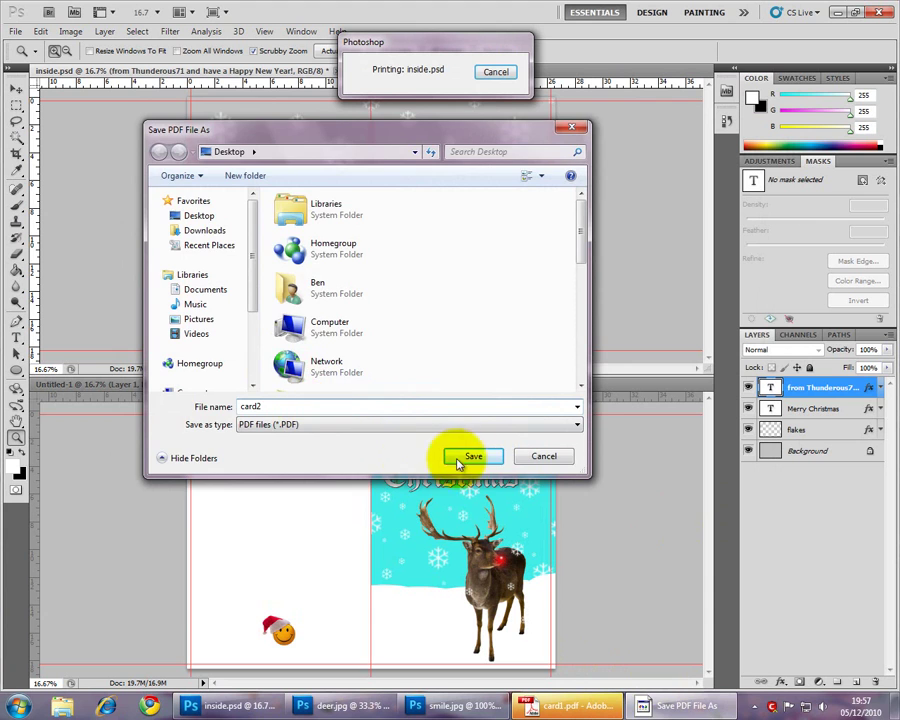
{"action": "left_click", "coordinate": [468, 456]}
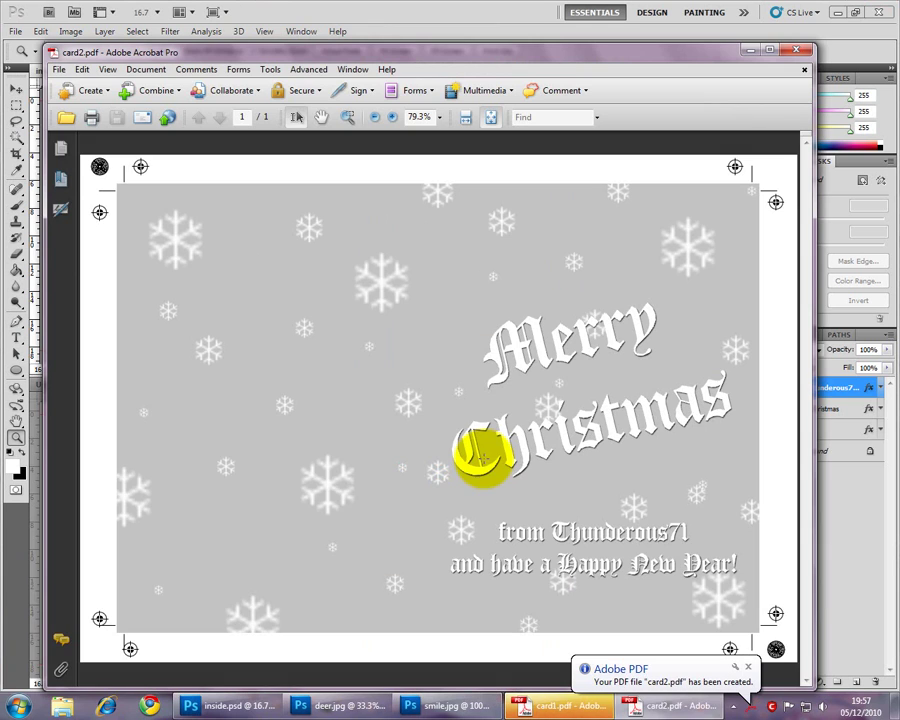
Step: Compare card1.pdf and card2.pdf in Acrobat, then close both documents
{"action": "left_click", "coordinate": [540, 706]}
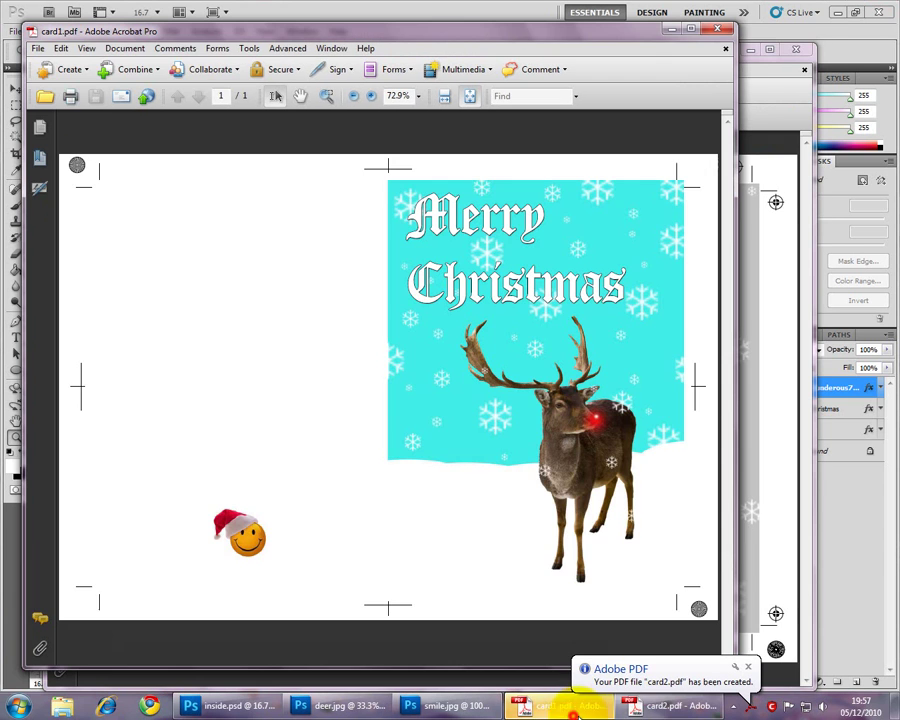
{"action": "left_click", "coordinate": [657, 708]}
{"action": "left_click", "coordinate": [560, 706]}
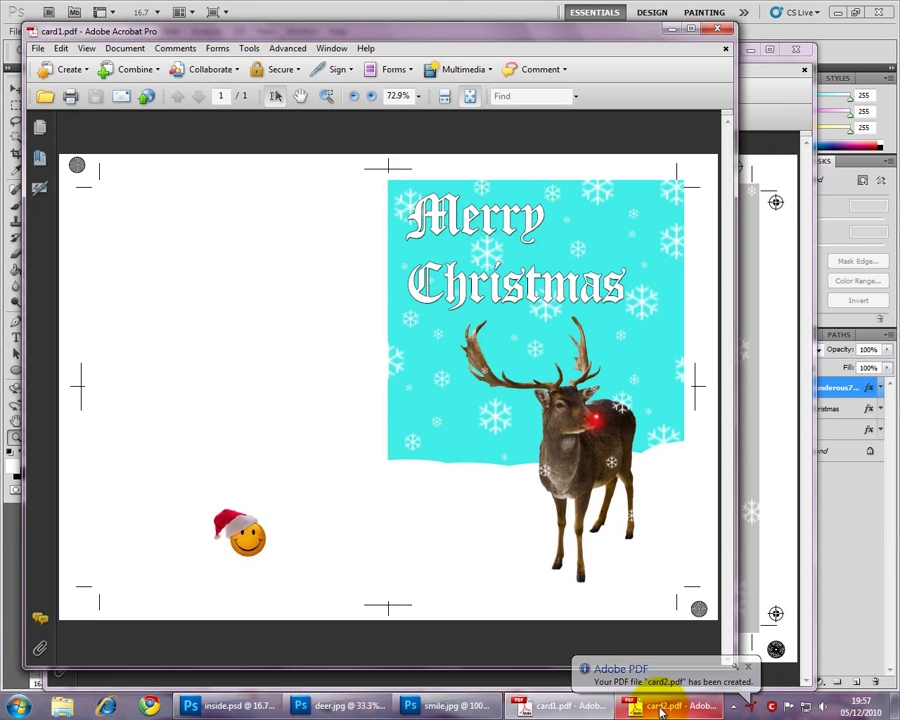
{"action": "left_click", "coordinate": [657, 707]}
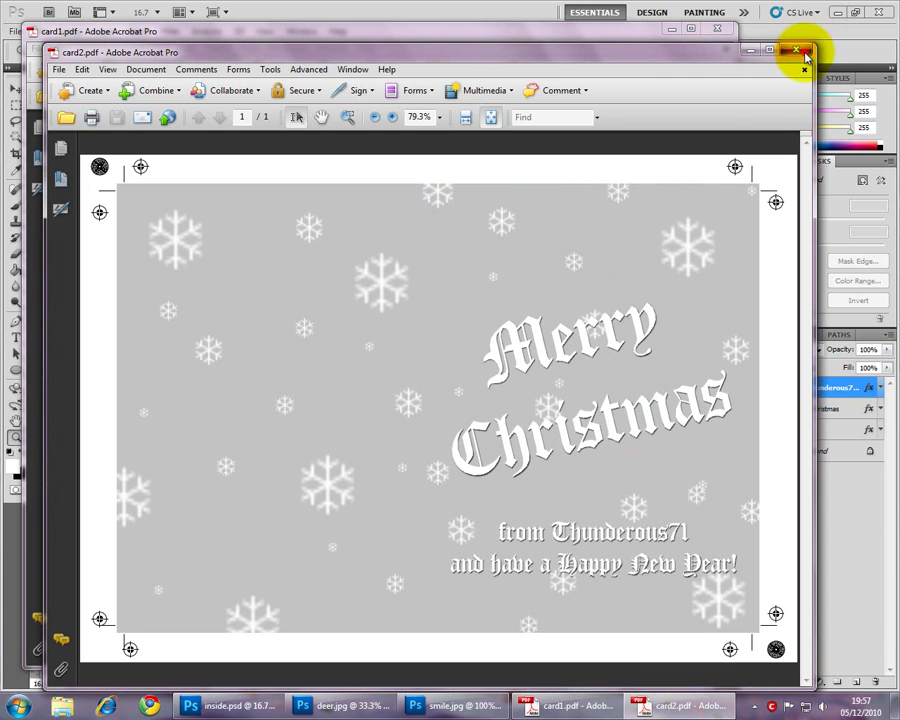
{"action": "key", "text": "ctrl+w"}
{"action": "left_click", "coordinate": [756, 30]}
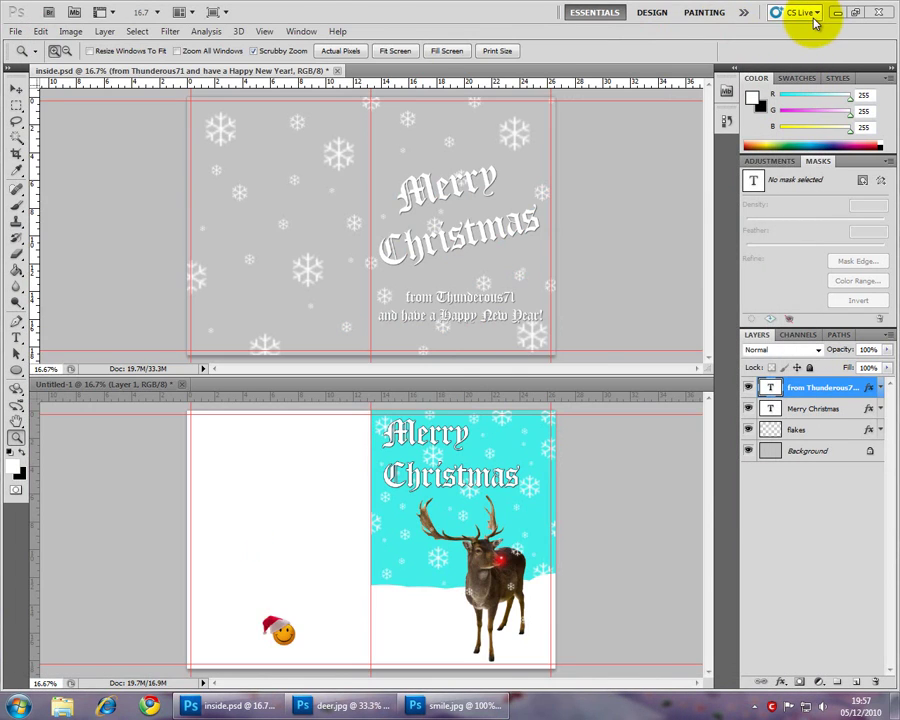
Step: Select card1.pdf and card2.pdf on the desktop and send them to Acrobat's Combine Files list
{"action": "left_click", "coordinate": [836, 12]}
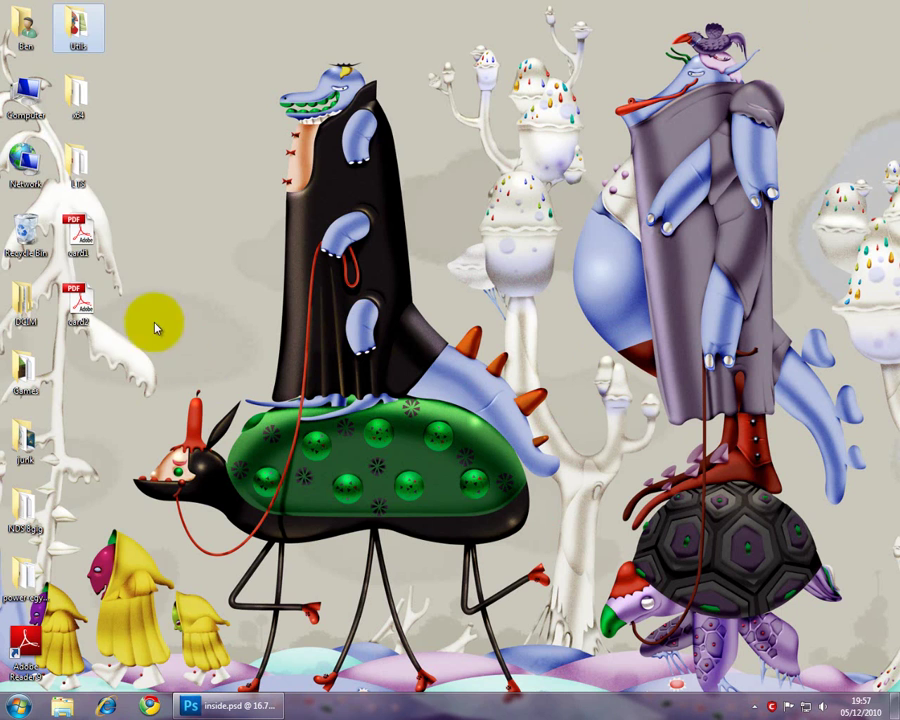
{"action": "left_click_drag", "start_coordinate": [128, 342], "coordinate": [74, 230]}
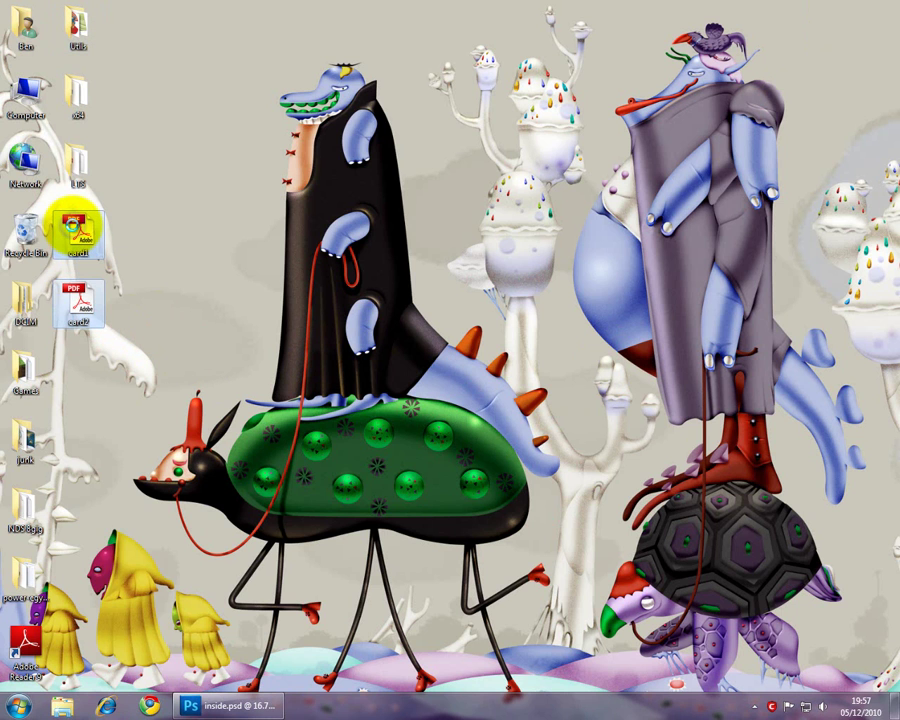
{"action": "right_click", "coordinate": [74, 230]}
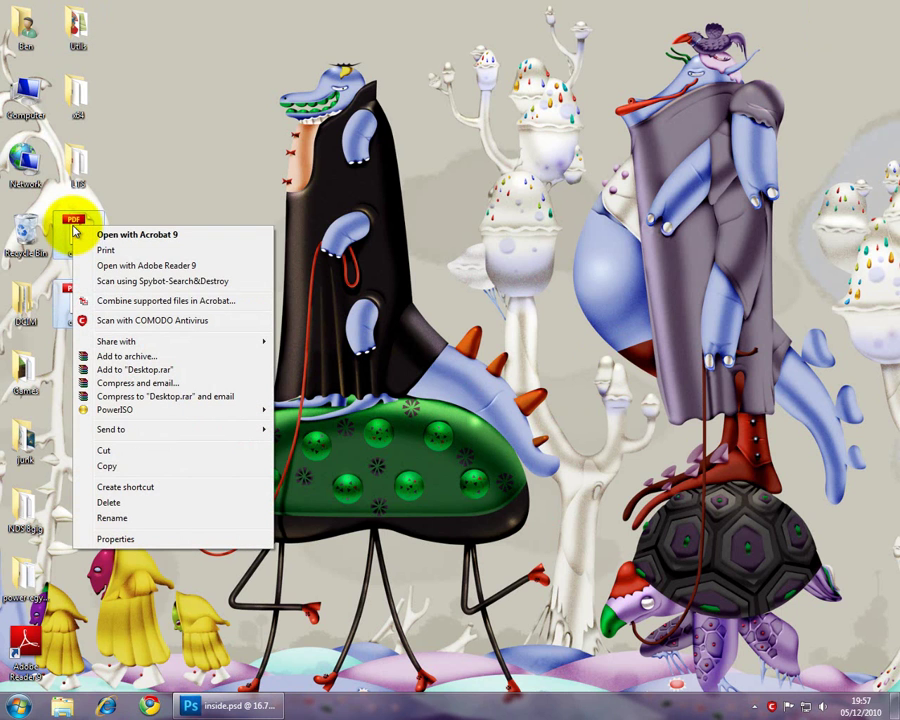
{"action": "left_click", "coordinate": [136, 301]}
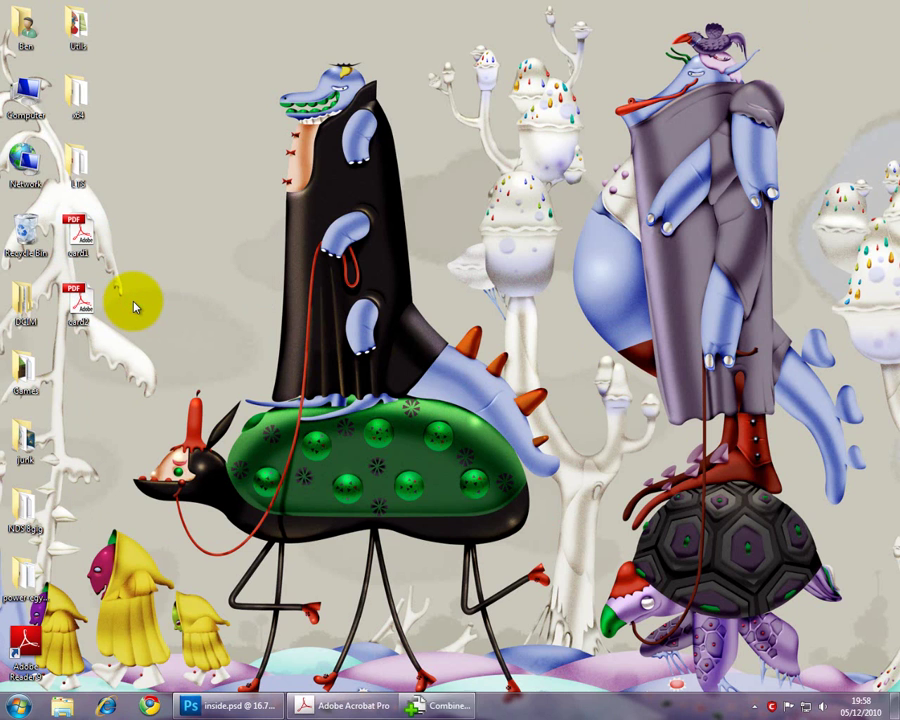
{"action": "left_click", "coordinate": [460, 704]}
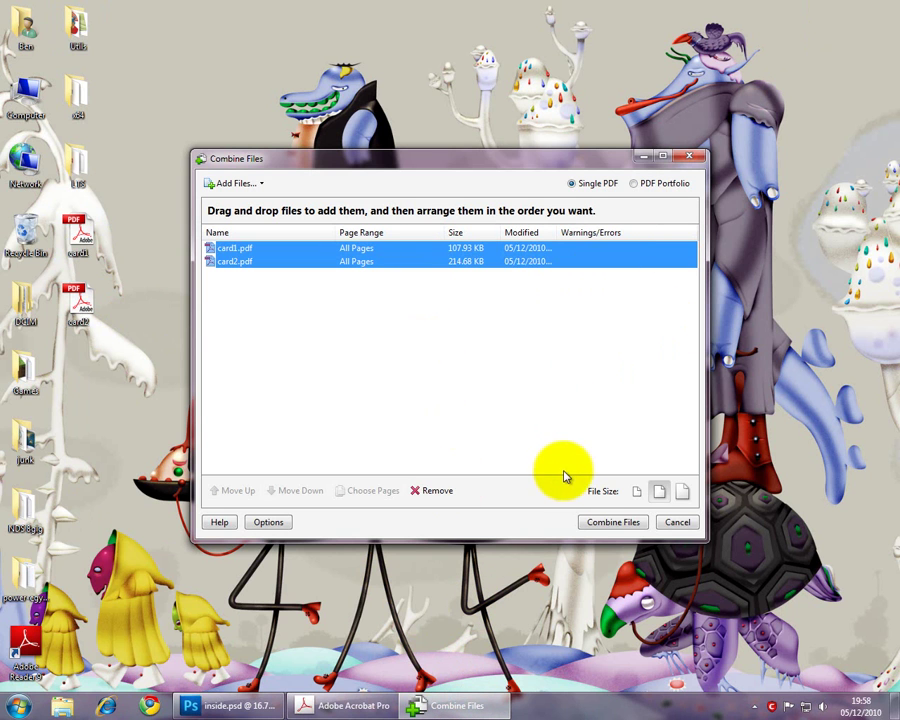
Step: Combine card1 and card2 into Binder1.pdf, leaving it unsaved for now
{"action": "left_click", "coordinate": [613, 521]}
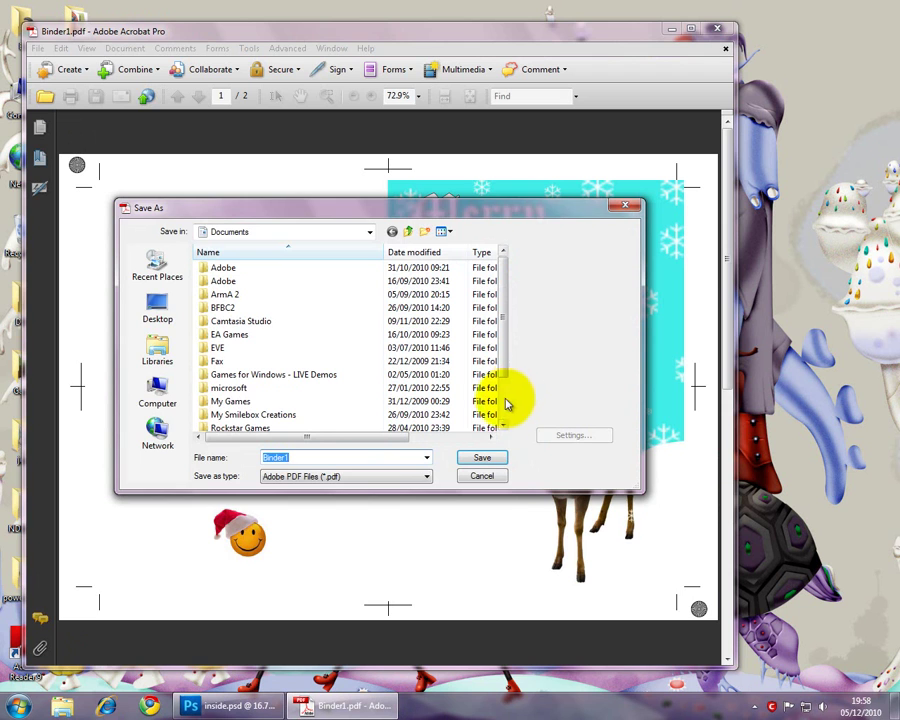
{"action": "left_click", "coordinate": [484, 476]}
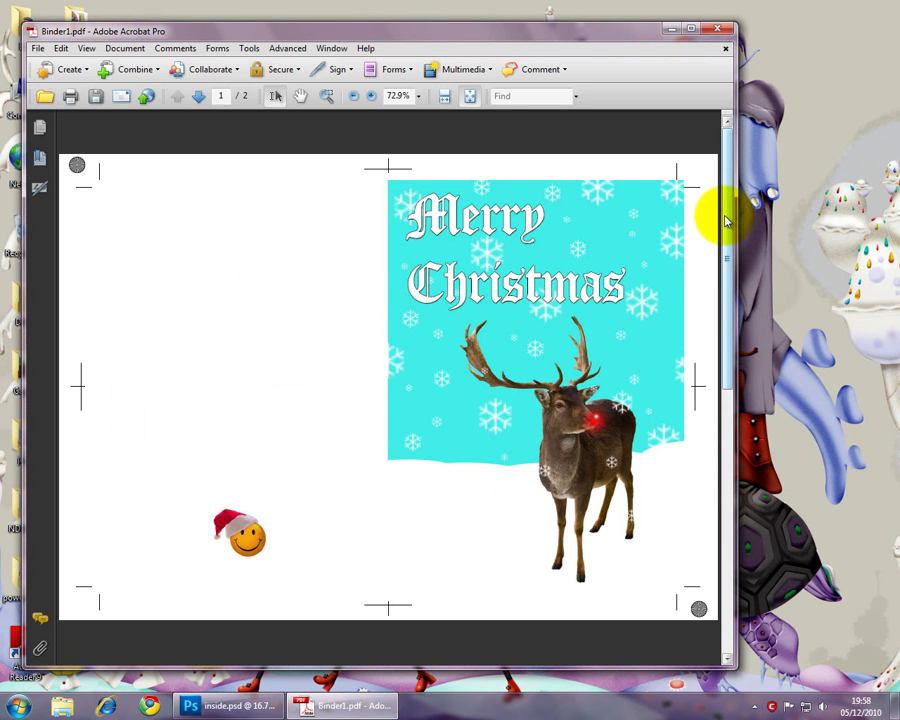
{"action": "left_click_drag", "start_coordinate": [726, 216], "coordinate": [690, 150]}
Step: Maximize Acrobat, review both pages of Binder1.pdf, then restore the window size
{"action": "left_click", "coordinate": [690, 33]}
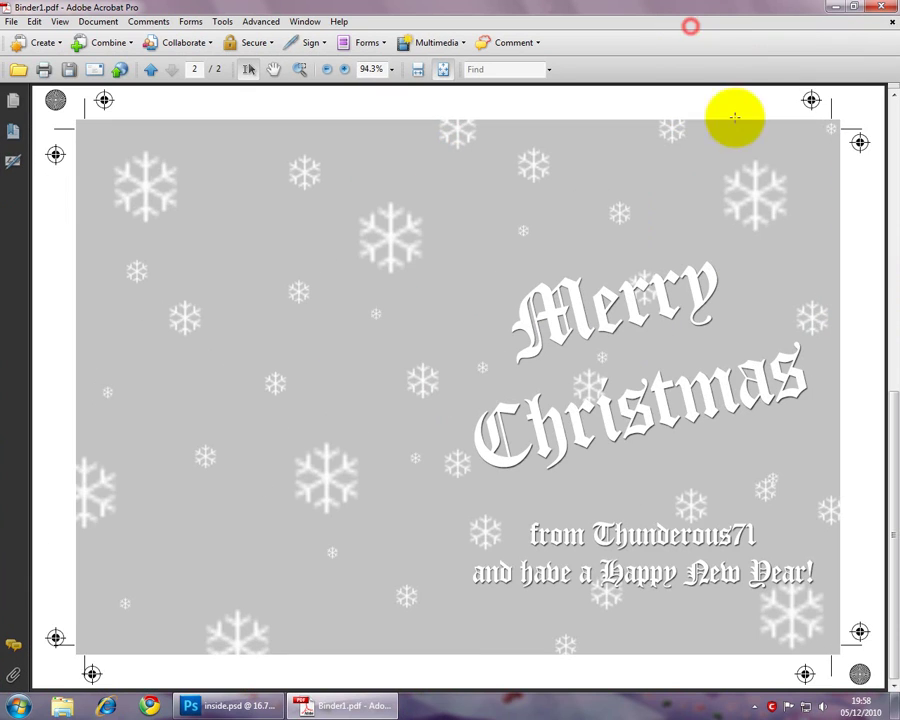
{"action": "left_click", "coordinate": [893, 133]}
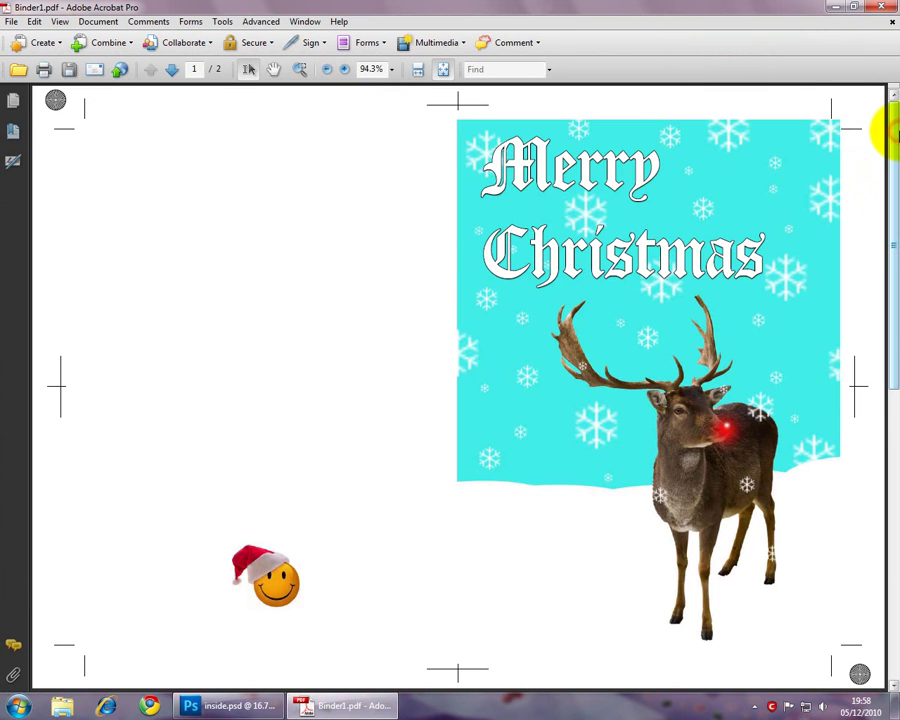
{"action": "left_click_drag", "start_coordinate": [893, 133], "coordinate": [888, 425]}
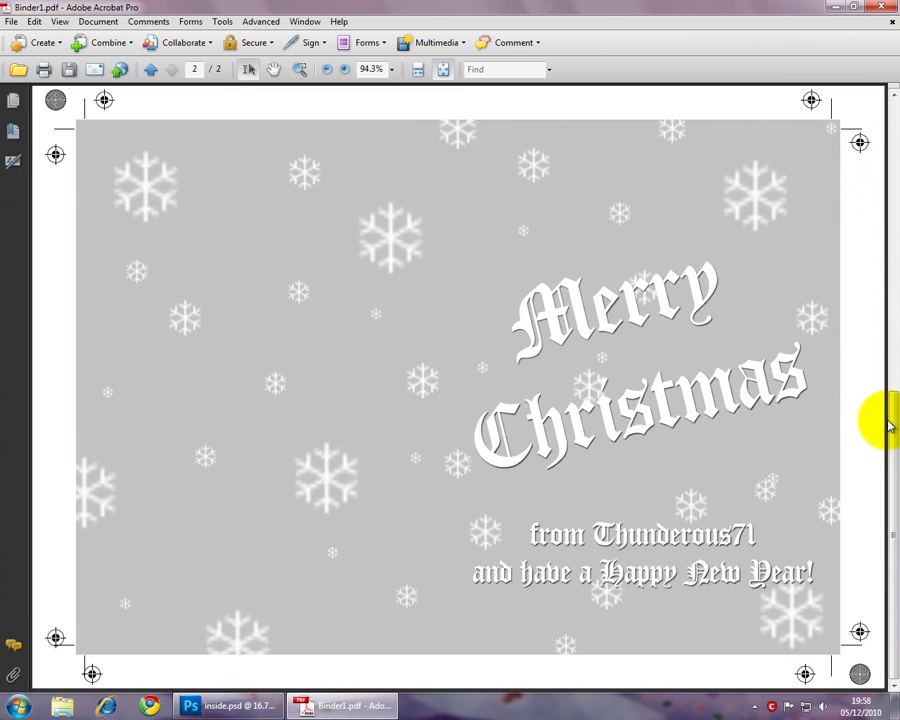
{"action": "left_click_drag", "start_coordinate": [888, 425], "coordinate": [886, 157]}
{"action": "left_click", "coordinate": [855, 8]}
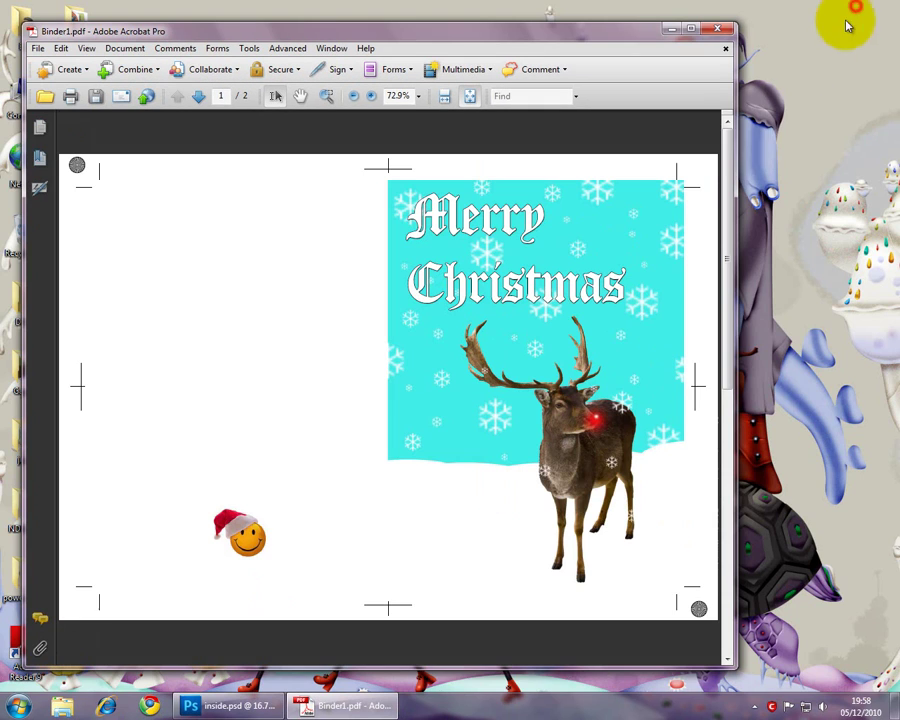